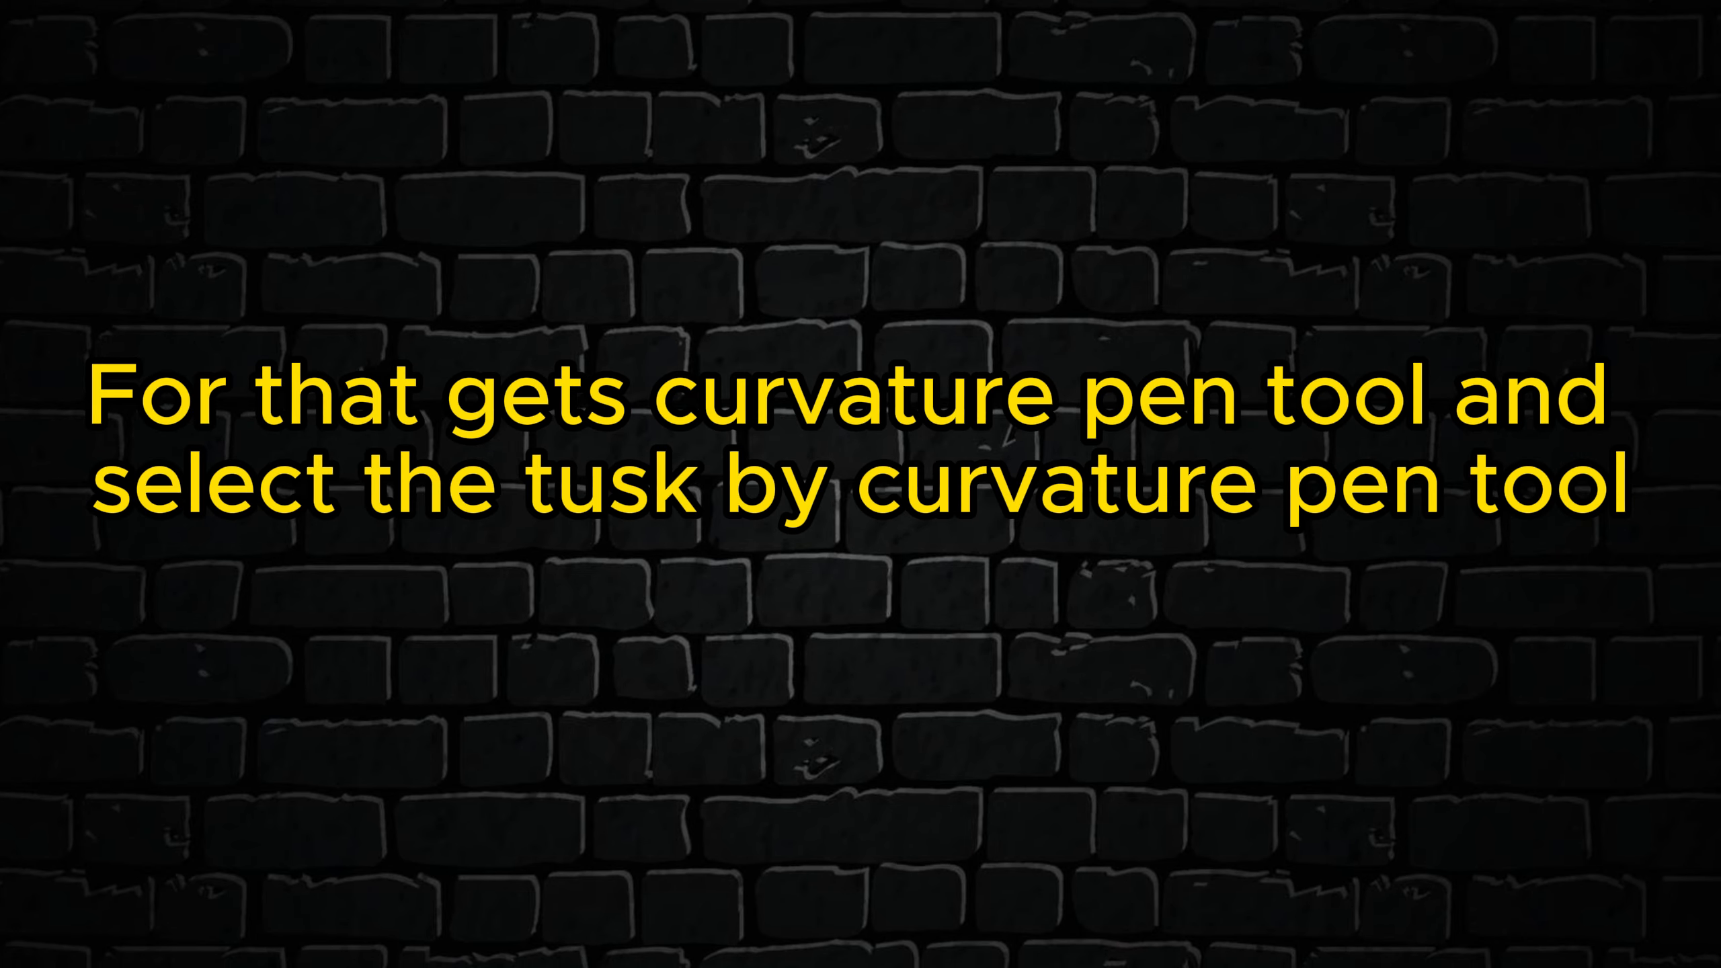
Step: On Layer 0, trace the outer edge of the left tusk from its base down to the bend with the Curvature Pen Tool
{"action": "left_click", "coordinate": [1565, 252]}
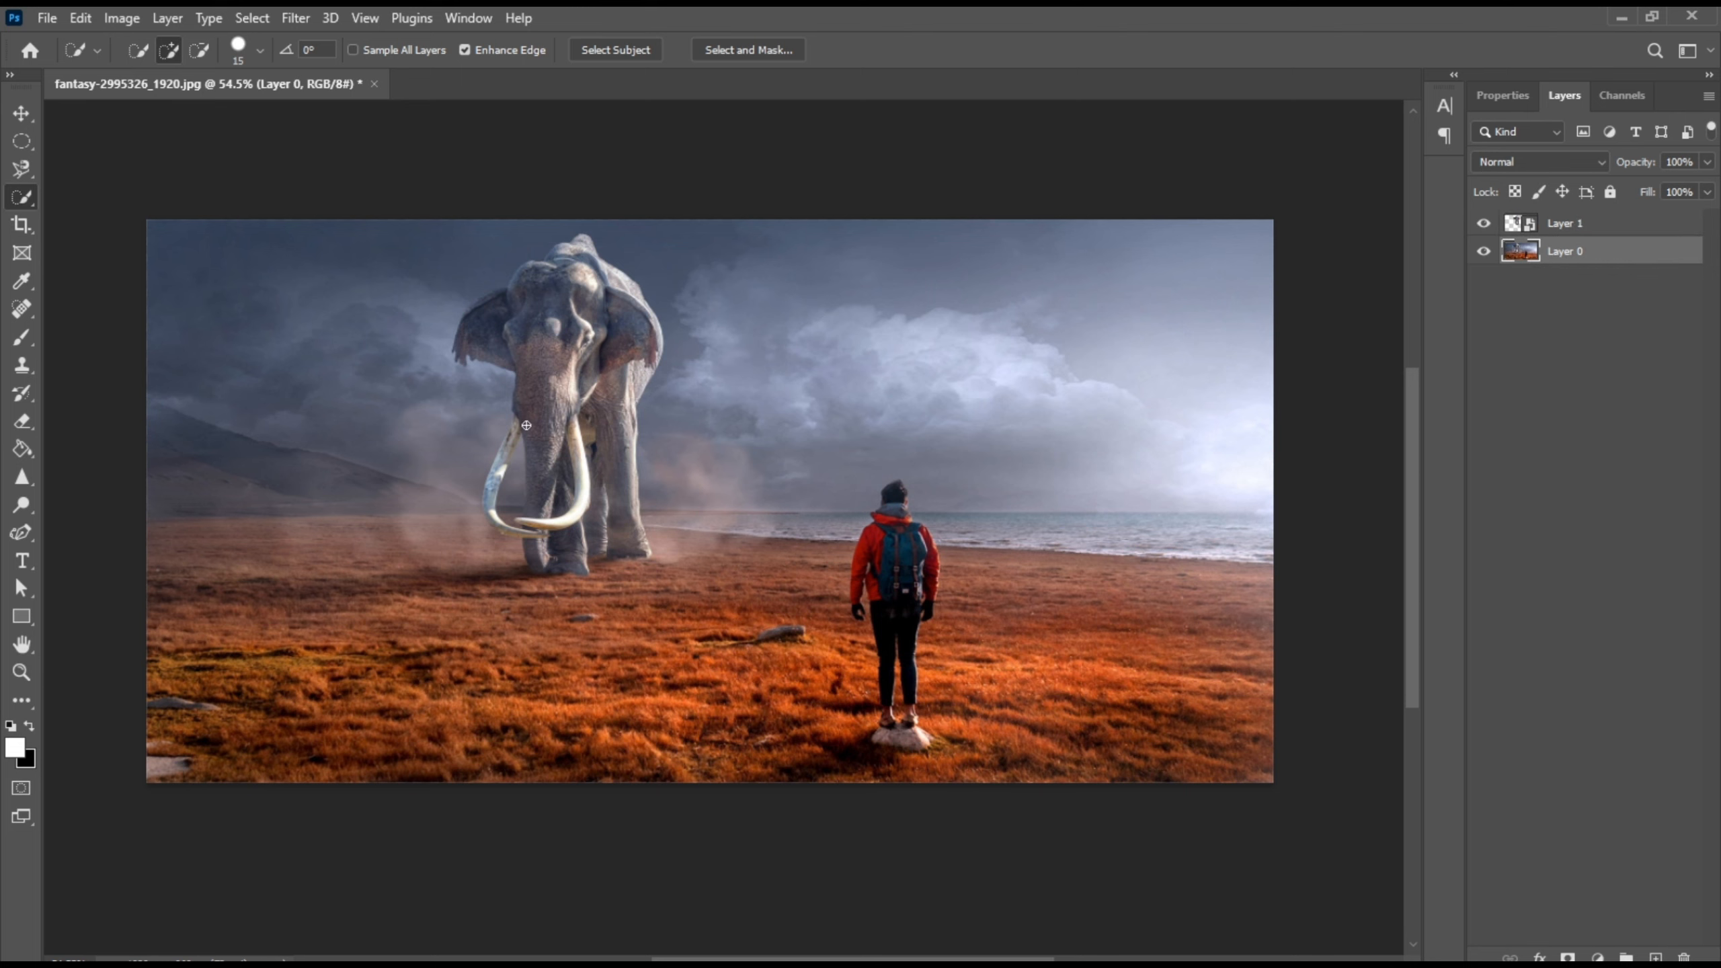
{"action": "scroll", "coordinate": [527, 425], "scroll_direction": "up", "scroll_amount": 5}
{"action": "scroll", "coordinate": [532, 482], "scroll_direction": "up", "scroll_amount": 2}
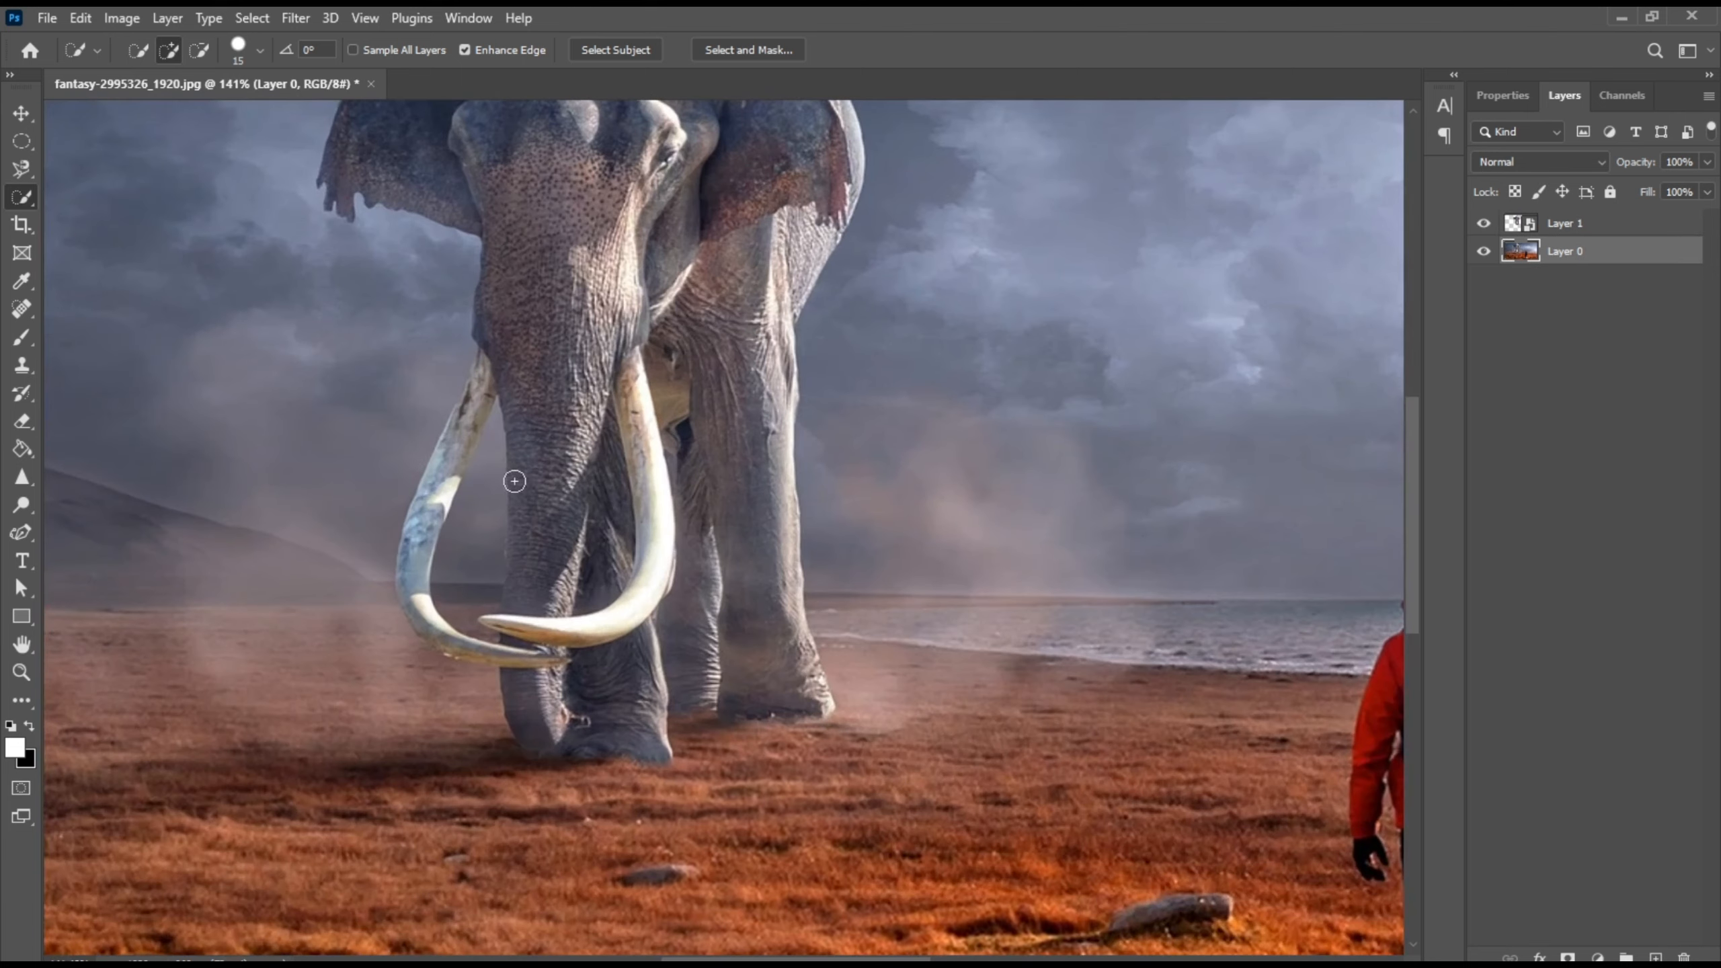
{"action": "left_click_drag", "start_coordinate": [506, 480], "coordinate": [751, 502]}
{"action": "scroll", "coordinate": [751, 502], "scroll_direction": "up", "scroll_amount": 2}
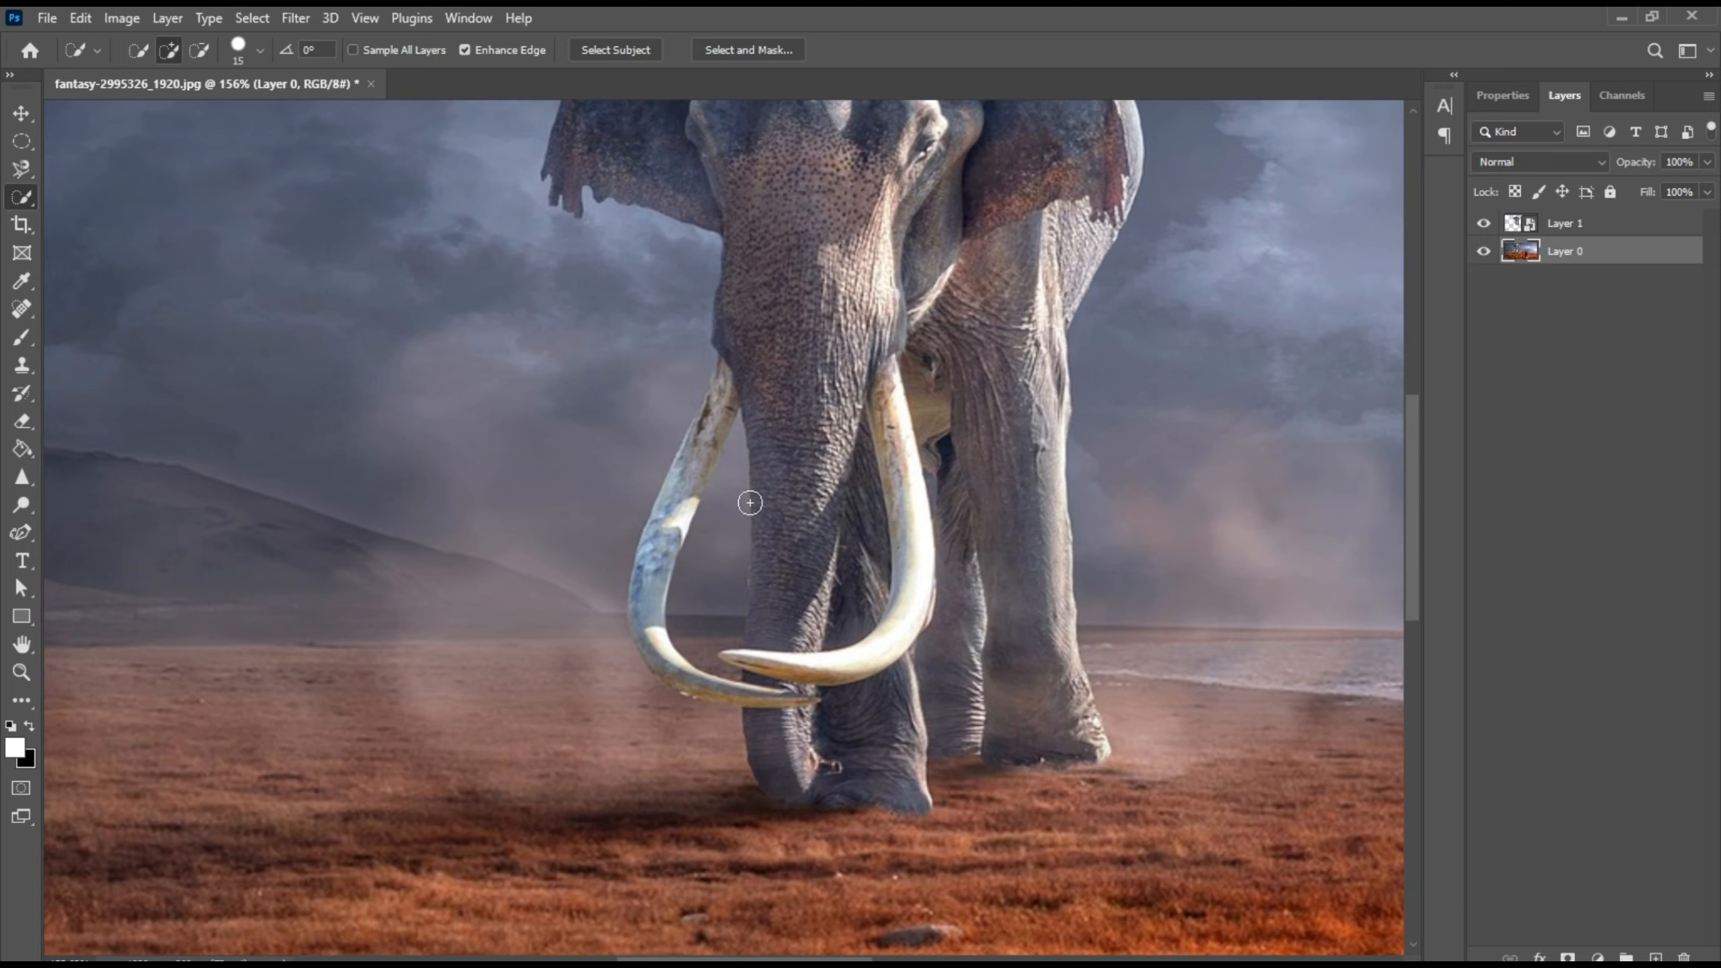
{"action": "scroll", "coordinate": [751, 502], "scroll_direction": "up", "scroll_amount": 3}
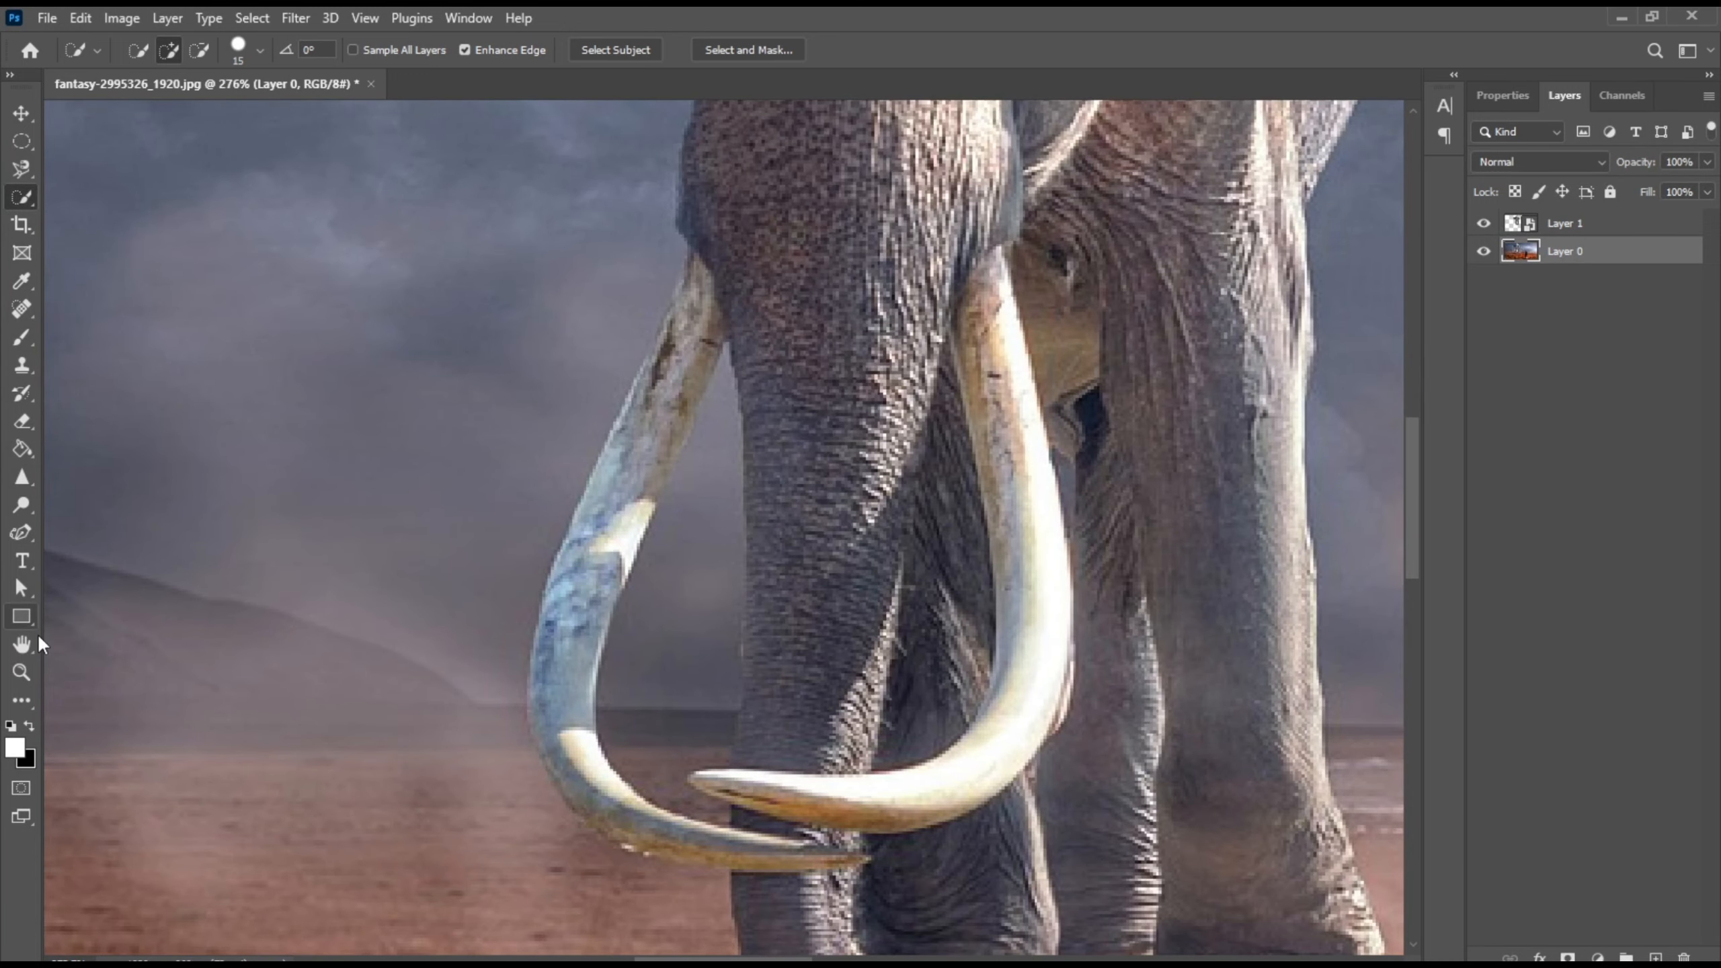
{"action": "left_click", "coordinate": [17, 535]}
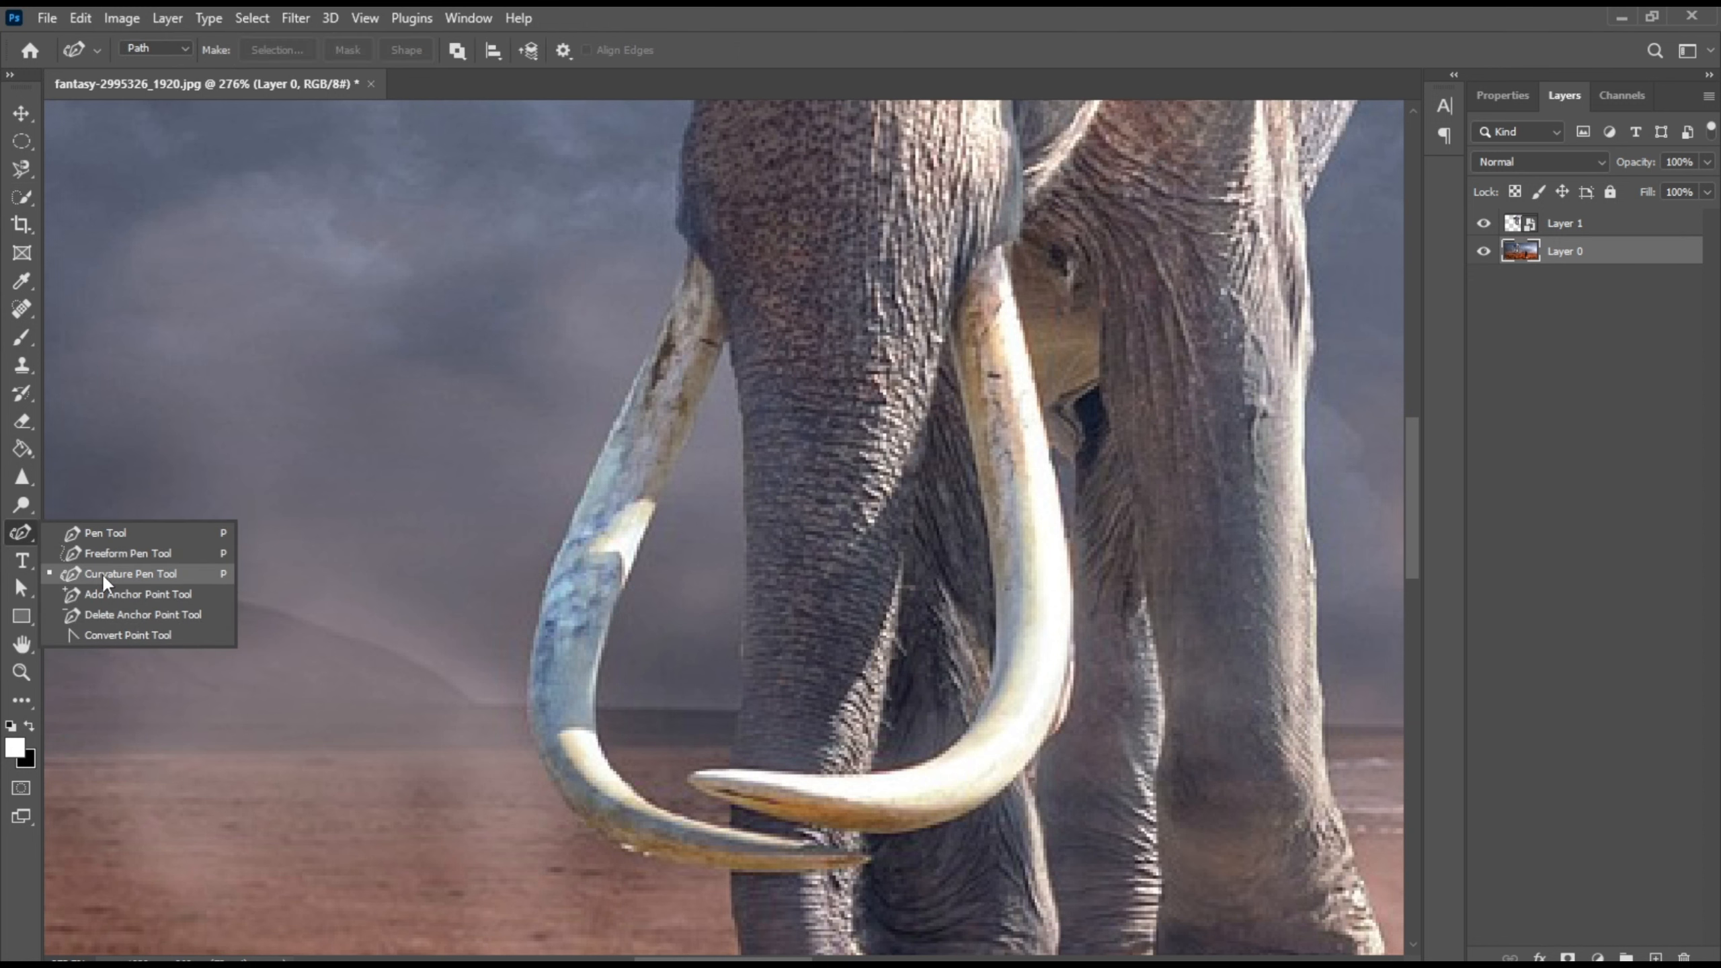
{"action": "left_click", "coordinate": [102, 573]}
{"action": "scroll", "coordinate": [686, 347], "scroll_direction": "up", "scroll_amount": 1}
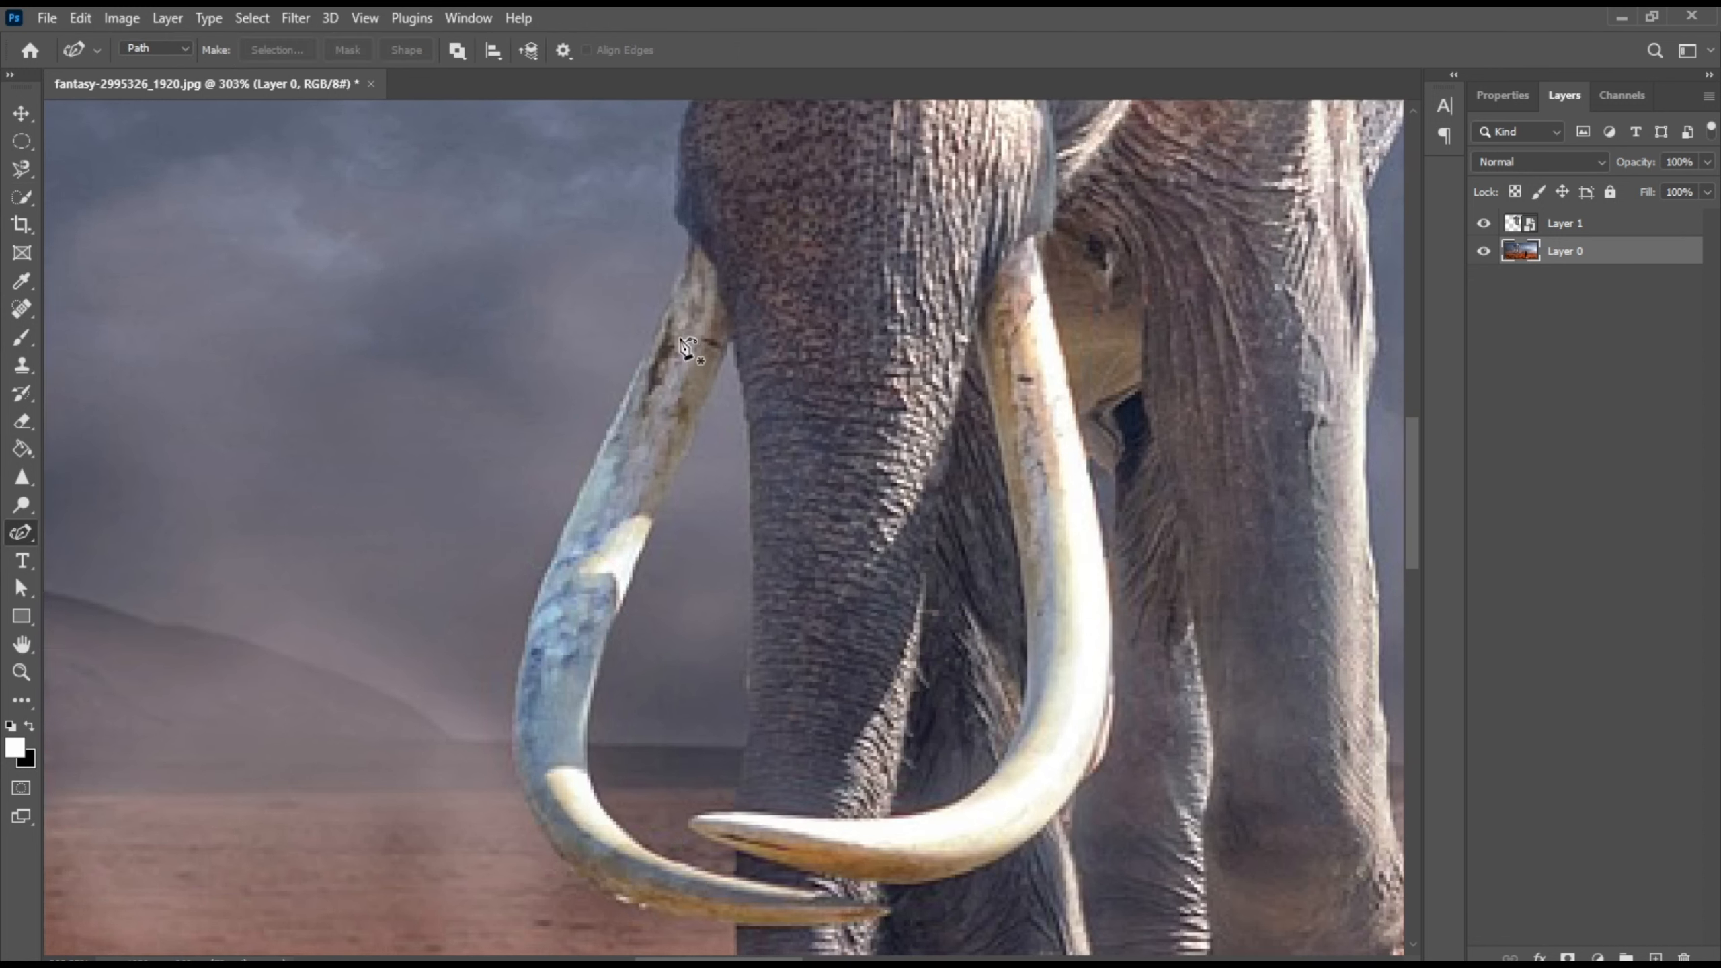
{"action": "scroll", "coordinate": [686, 347], "scroll_direction": "up", "scroll_amount": 1}
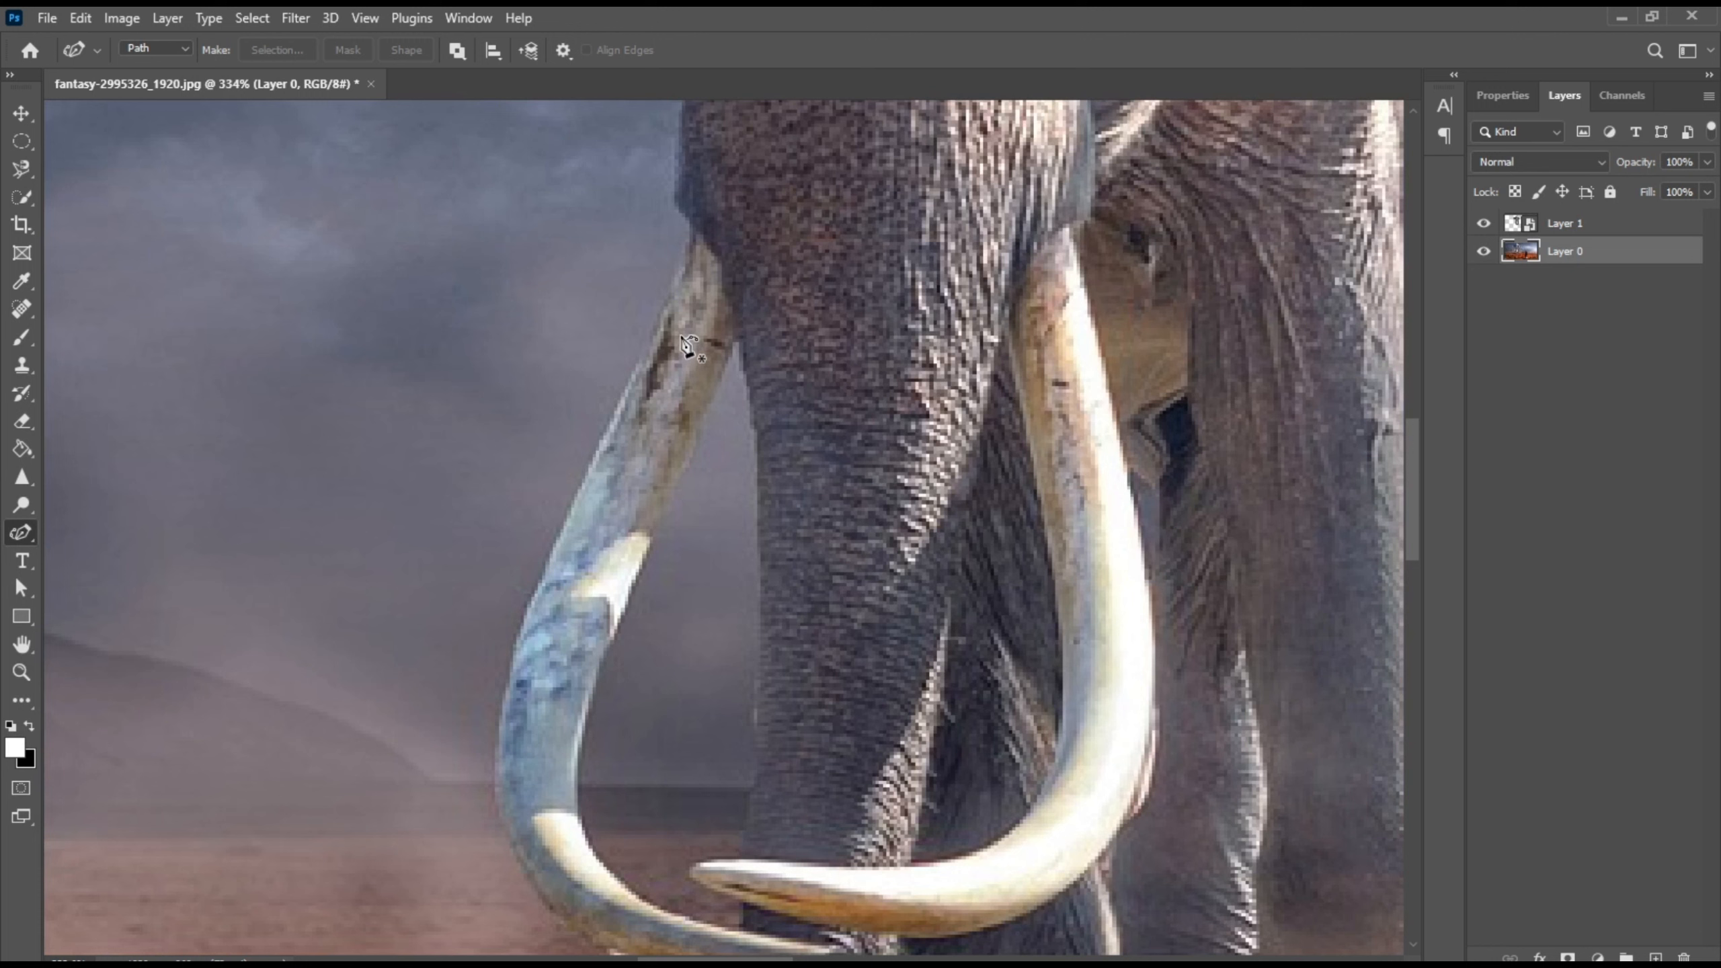
{"action": "left_click", "coordinate": [689, 221]}
{"action": "left_click_drag", "start_coordinate": [505, 704], "coordinate": [448, 360]}
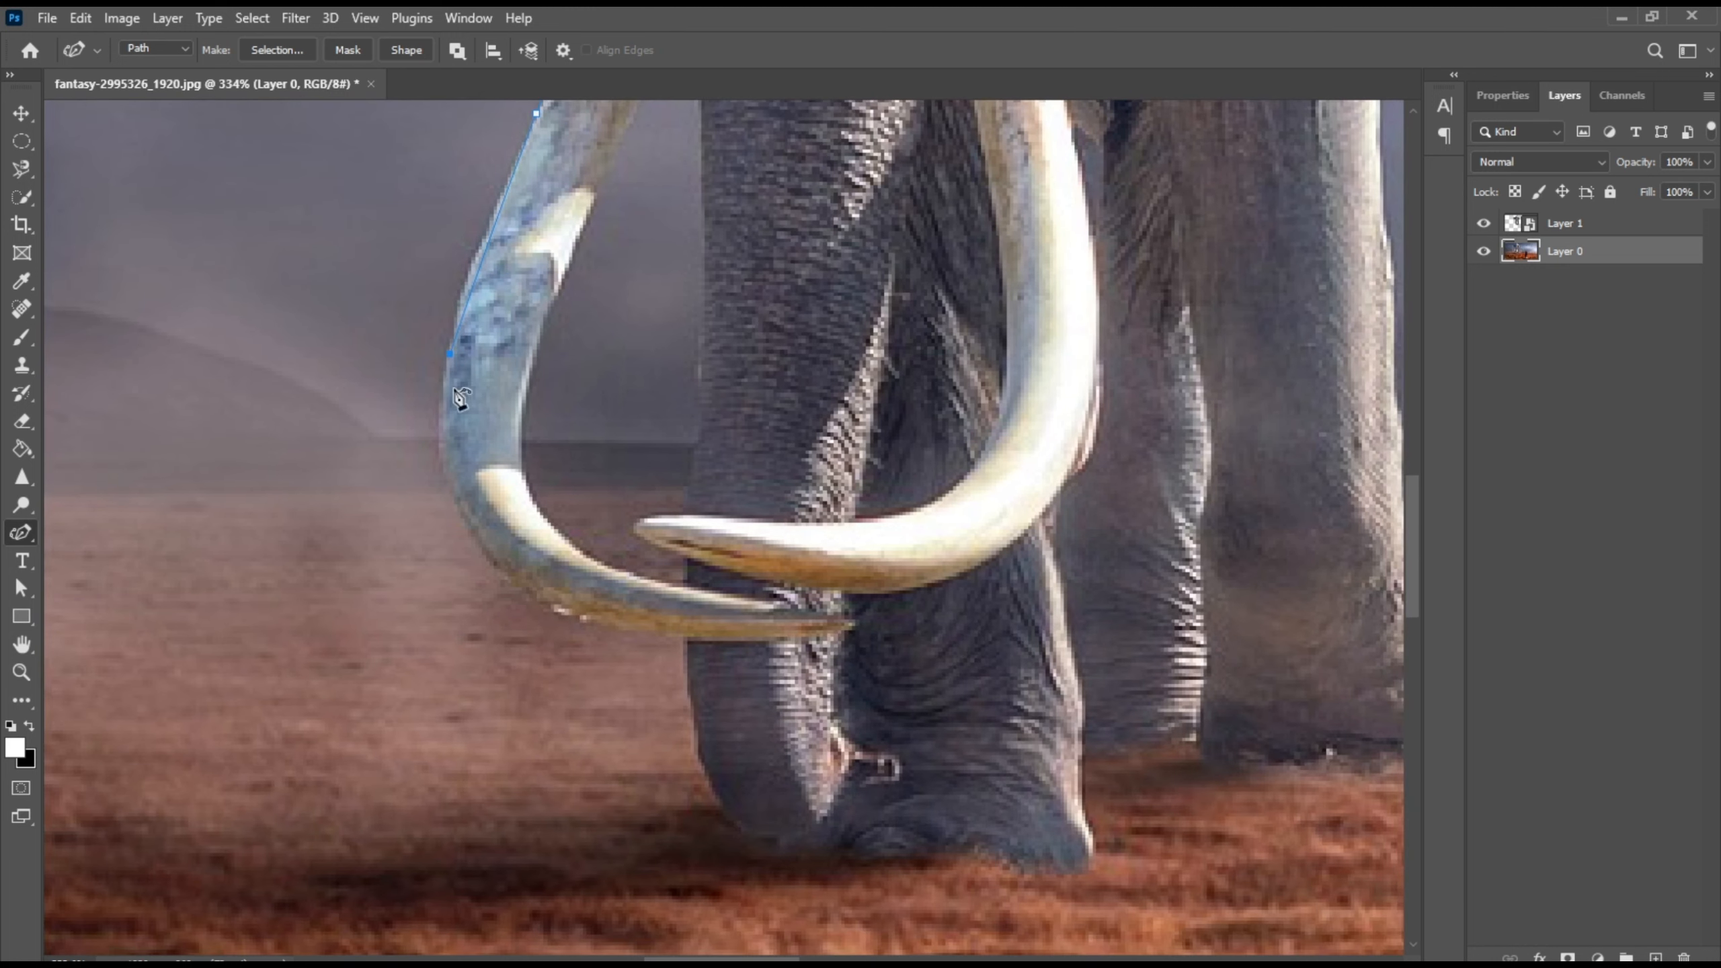
{"action": "left_click", "coordinate": [444, 477]}
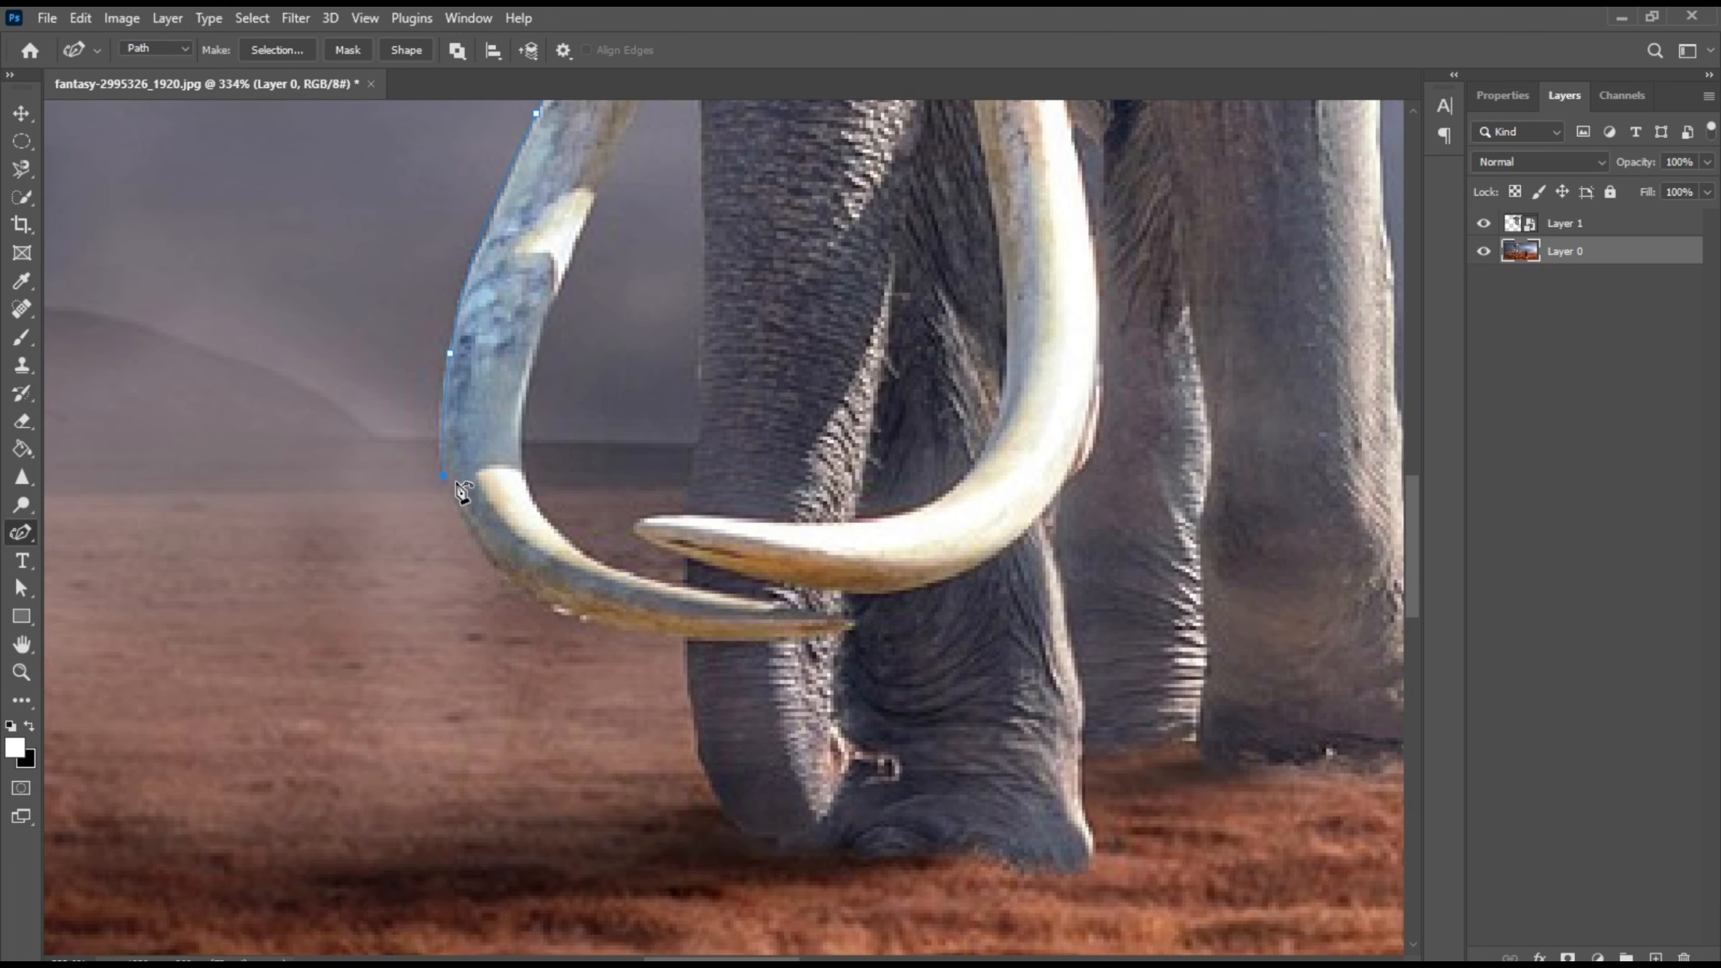
Step: Continue the path around the left tusk's lower curve and along its underside to the tip
{"action": "left_click", "coordinate": [480, 549]}
{"action": "left_click", "coordinate": [550, 613]}
{"action": "left_click", "coordinate": [723, 641]}
{"action": "left_click", "coordinate": [853, 620]}
Step: Trace the path back from the tip along the left tusk's inner edge to the bright patch halfway up
{"action": "left_click", "coordinate": [627, 573]}
{"action": "left_click", "coordinate": [535, 501]}
{"action": "left_click_drag", "start_coordinate": [526, 388], "coordinate": [483, 551]}
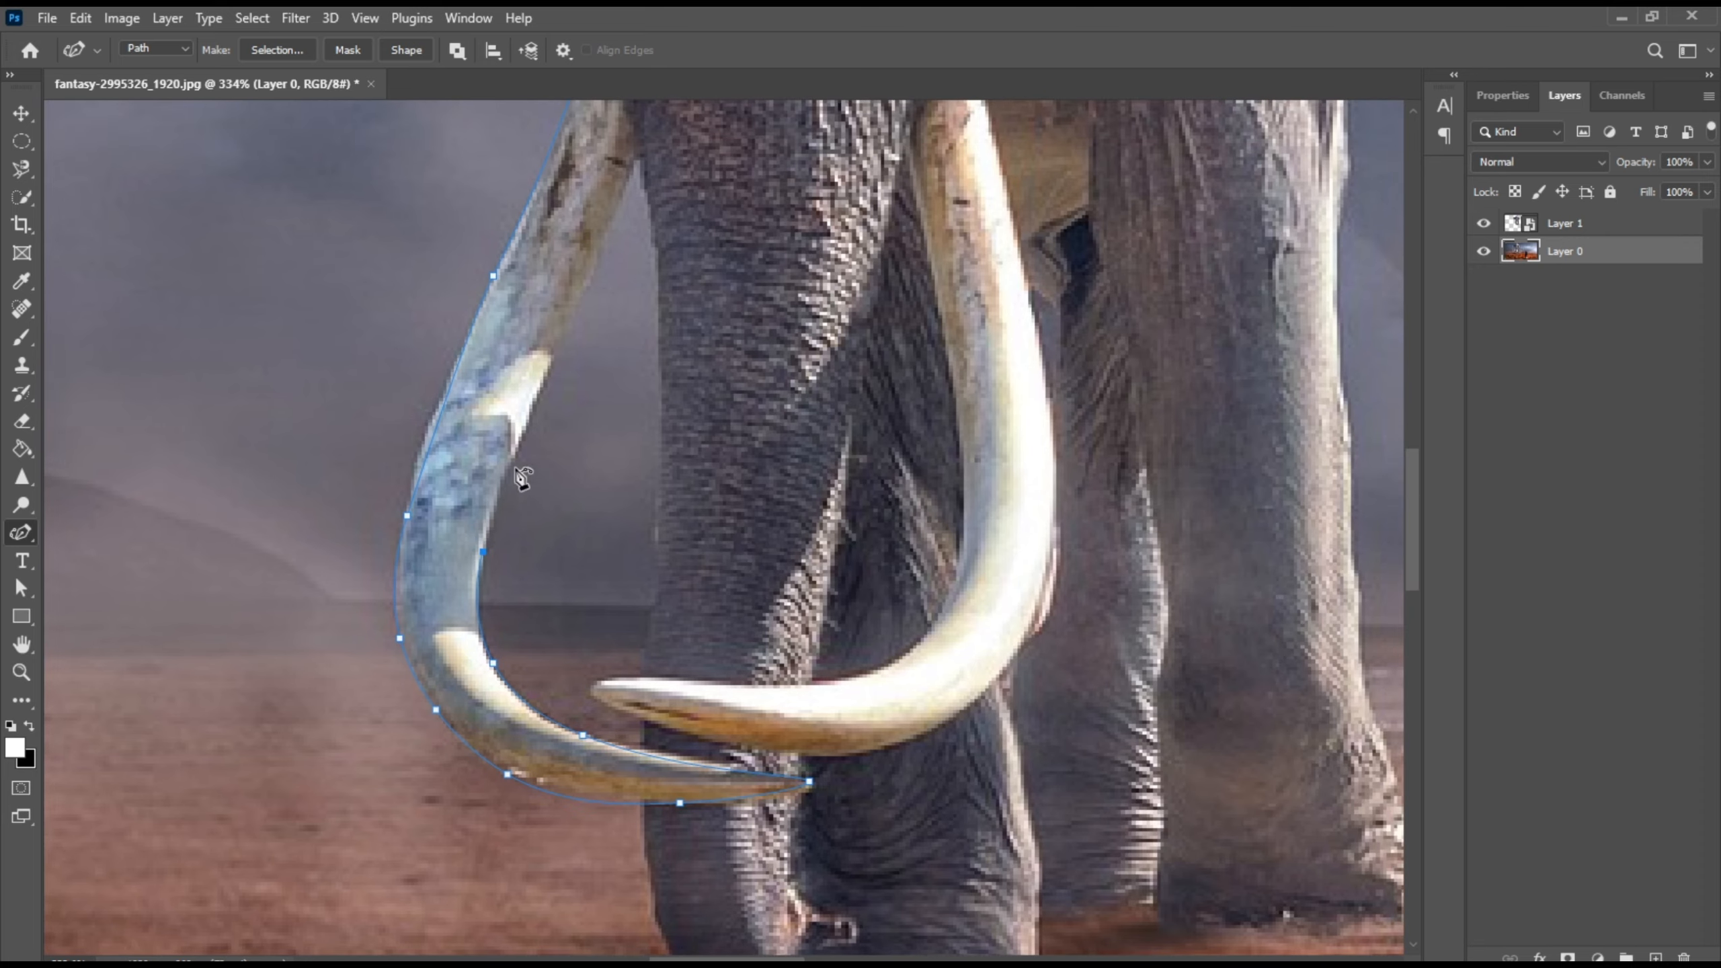
{"action": "left_click_drag", "start_coordinate": [544, 372], "coordinate": [481, 575]}
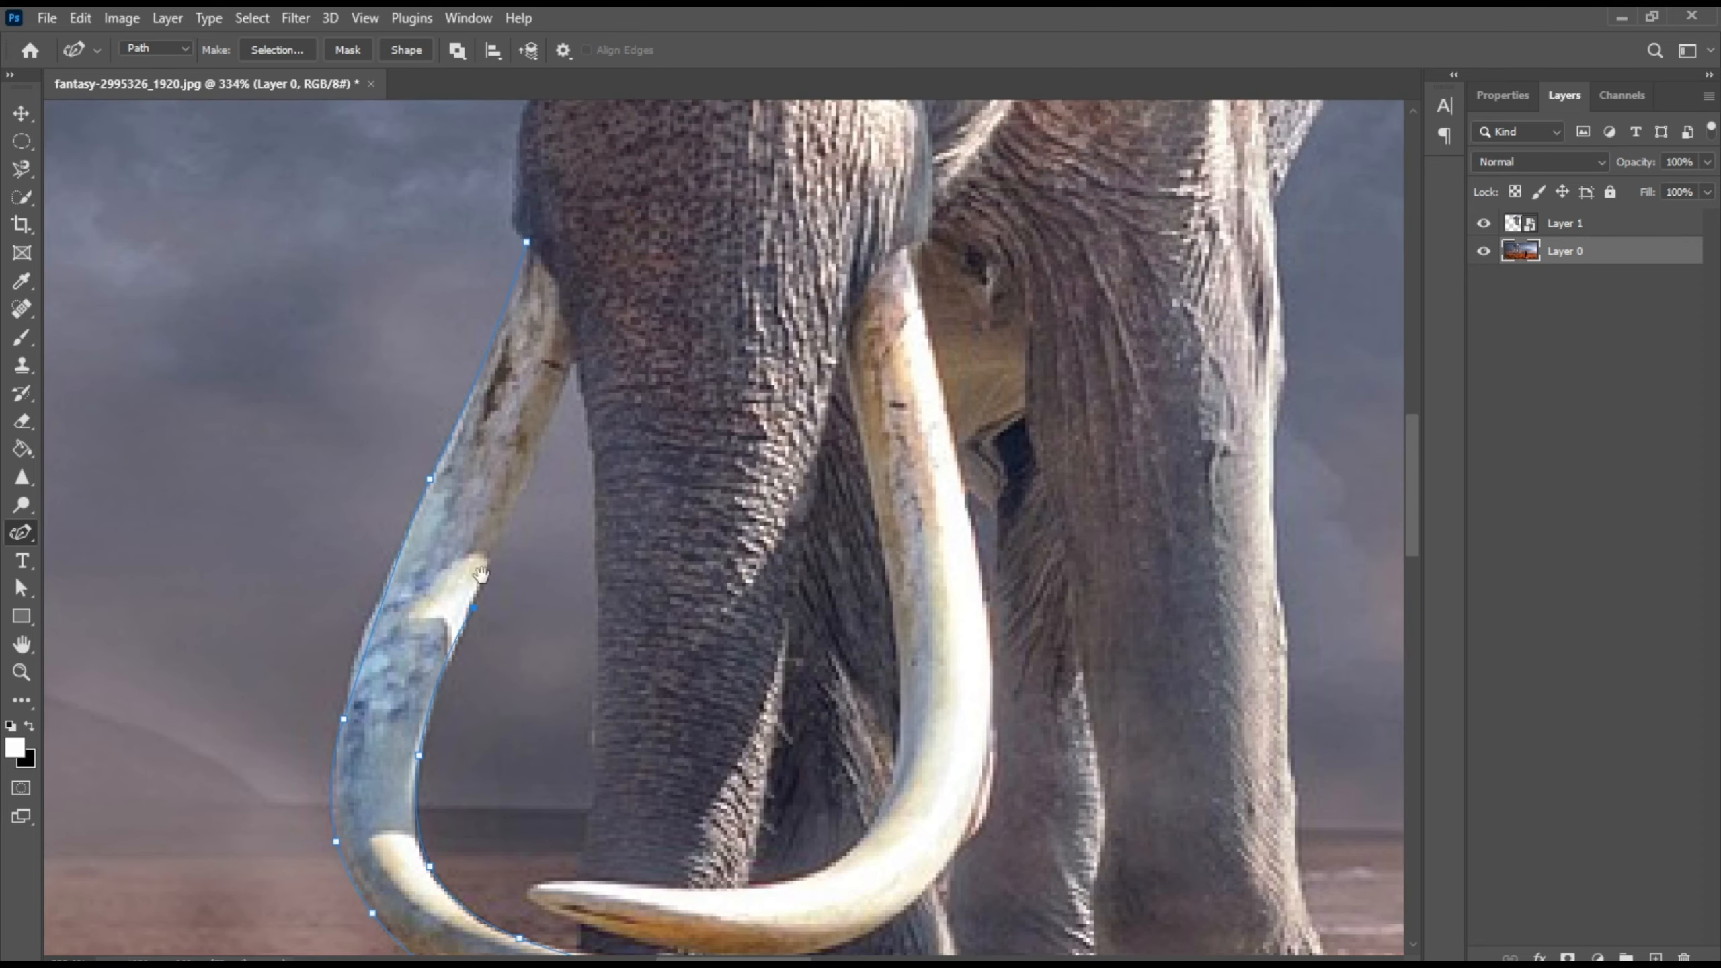
Step: Trace the upper inner edge and root of the left tusk and close the path at its starting point
{"action": "left_click", "coordinate": [542, 450]}
{"action": "left_click", "coordinate": [575, 365]}
{"action": "left_click", "coordinate": [560, 310]}
{"action": "left_click", "coordinate": [558, 286]}
{"action": "scroll", "coordinate": [525, 300], "scroll_direction": "up", "scroll_amount": 3}
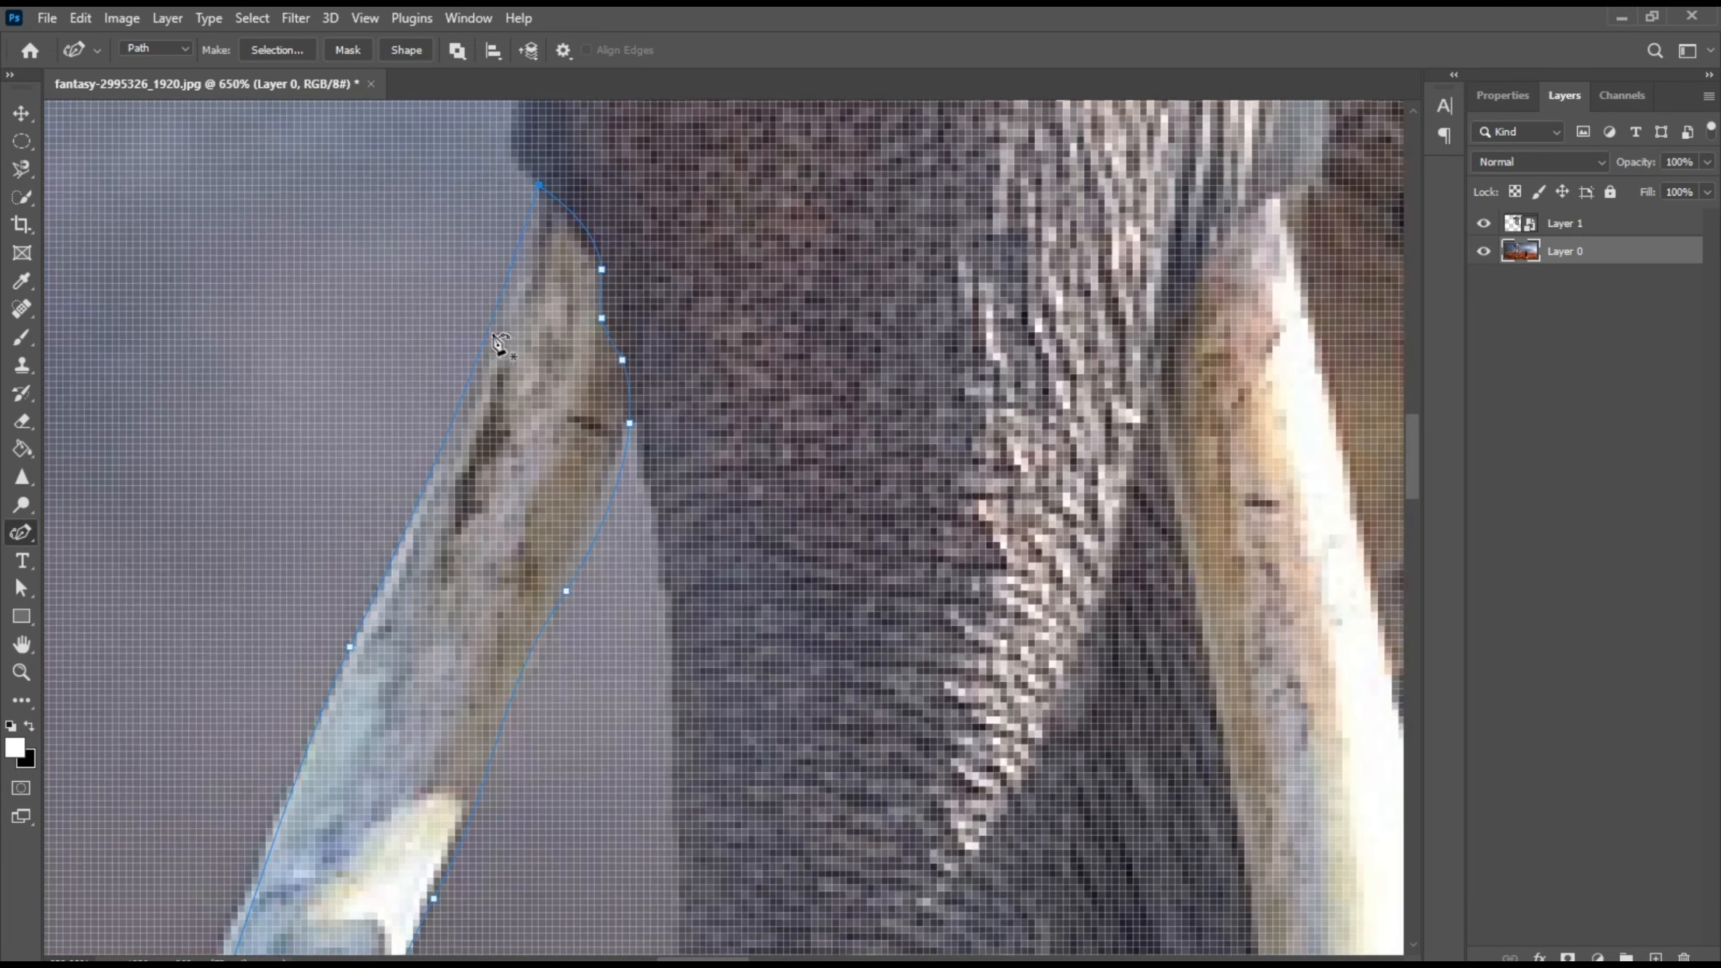
{"action": "left_click", "coordinate": [551, 190]}
Step: Add an anchor point on the left tusk's outer edge above the bend to fit the path to the tusk
{"action": "left_click_drag", "start_coordinate": [303, 927], "coordinate": [438, 605]}
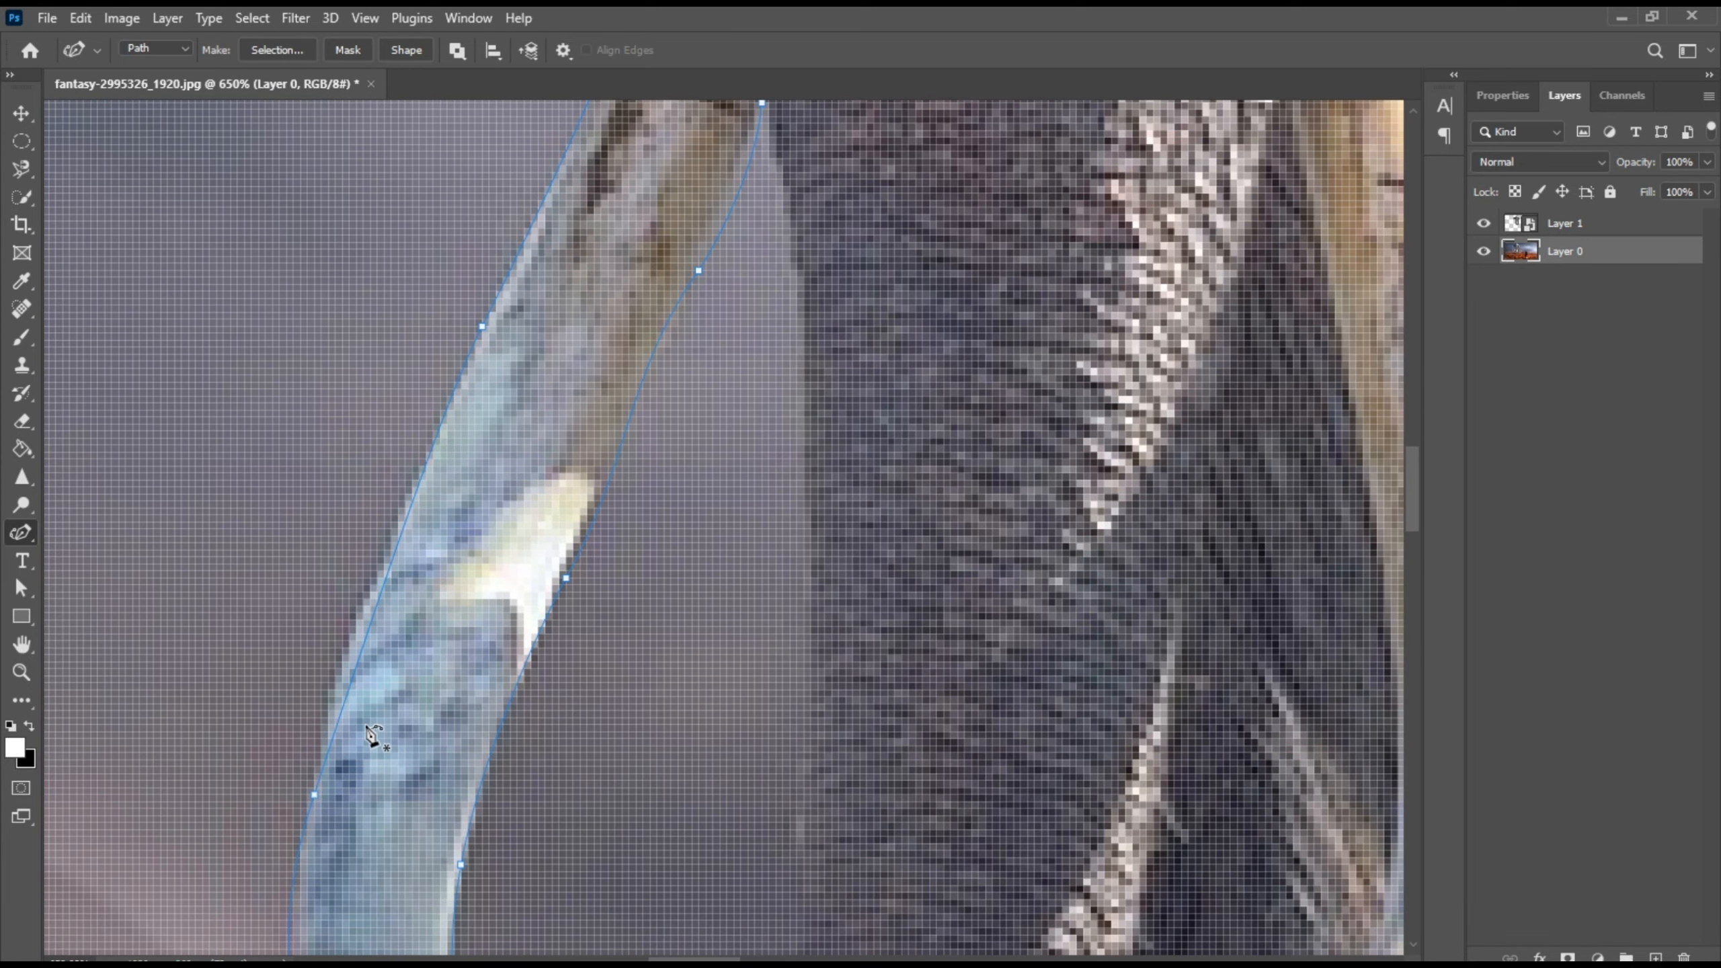
{"action": "left_click_drag", "start_coordinate": [367, 727], "coordinate": [403, 616]}
{"action": "left_click", "coordinate": [405, 521]}
{"action": "left_click_drag", "start_coordinate": [406, 522], "coordinate": [484, 290]}
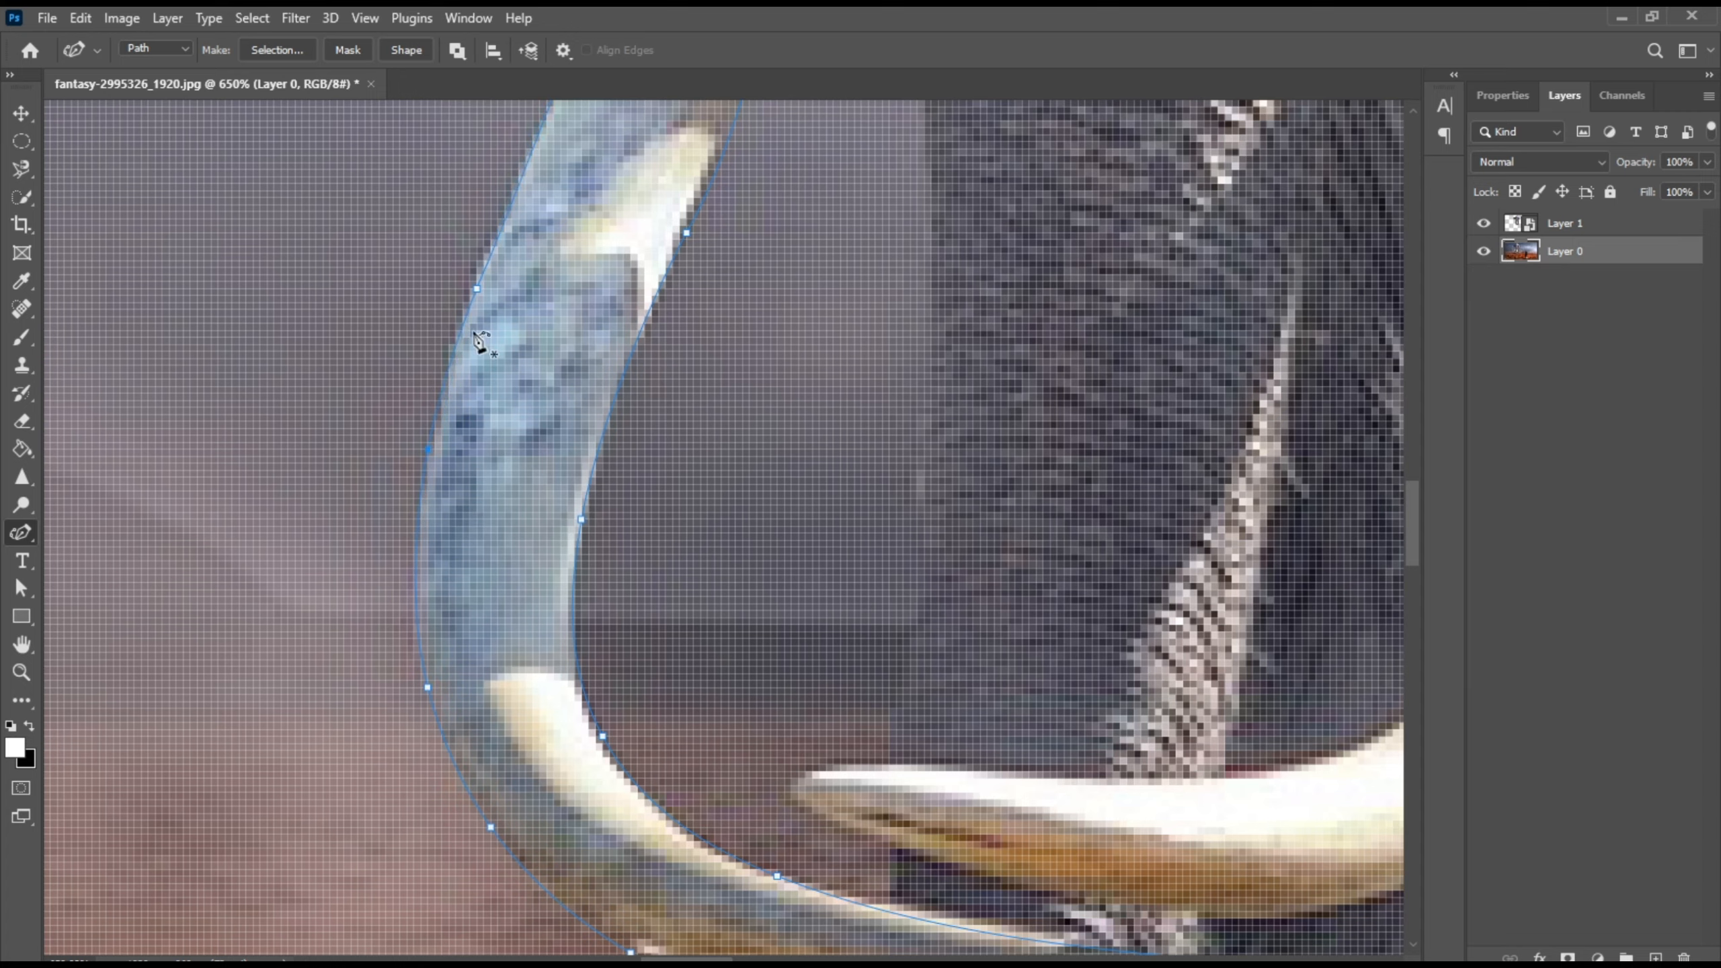
{"action": "left_click_drag", "start_coordinate": [502, 703], "coordinate": [483, 458]}
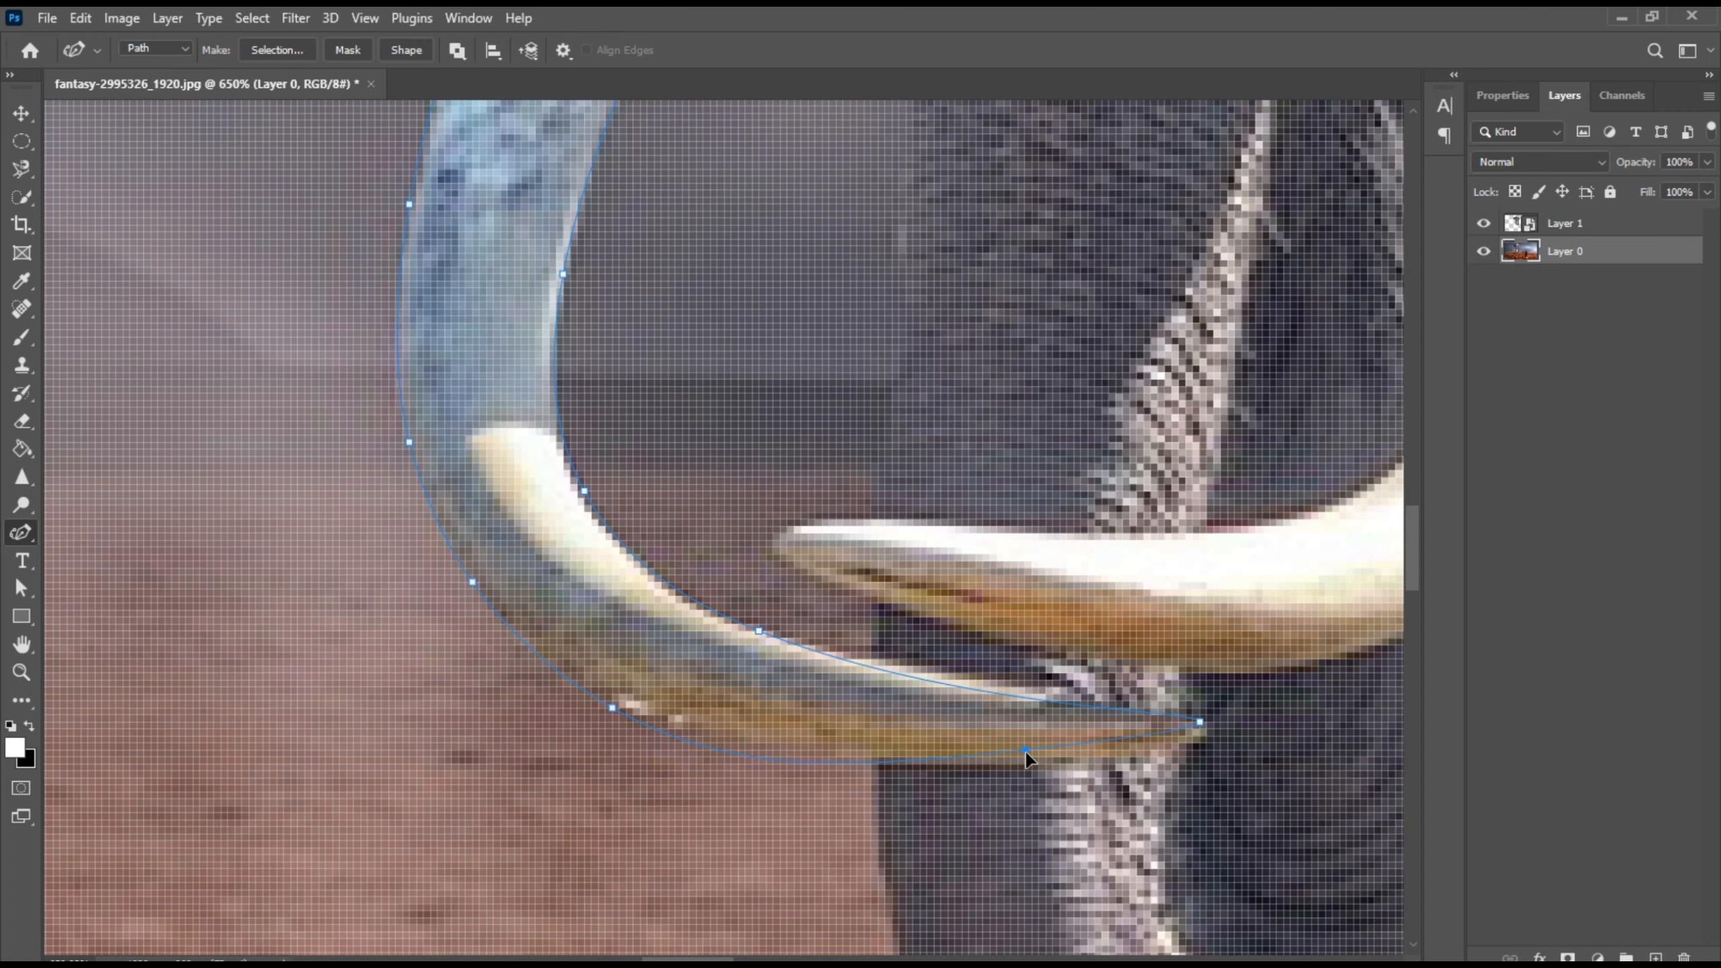
Step: Refit the path to the left tusk's underside and tip by moving, deleting and adding anchor points
{"action": "left_click_drag", "start_coordinate": [612, 709], "coordinate": [619, 709]}
{"action": "left_click_drag", "start_coordinate": [1025, 750], "coordinate": [1046, 757]}
{"action": "left_click_drag", "start_coordinate": [1200, 723], "coordinate": [1165, 749]}
{"action": "double_click", "coordinate": [1212, 731]}
{"action": "left_click", "coordinate": [1046, 756]}
{"action": "key", "text": "Delete"}
{"action": "left_click", "coordinate": [780, 757]}
{"action": "key", "text": "Delete"}
{"action": "left_click_drag", "start_coordinate": [913, 774], "coordinate": [920, 763]}
{"action": "left_click_drag", "start_coordinate": [1165, 750], "coordinate": [1122, 756]}
{"action": "left_click", "coordinate": [796, 764]}
Step: Add and adjust anchor points along the upper edge near the left tusk's tip to follow its contour
{"action": "left_click_drag", "start_coordinate": [919, 679], "coordinate": [919, 673]}
{"action": "left_click", "coordinate": [1087, 707]}
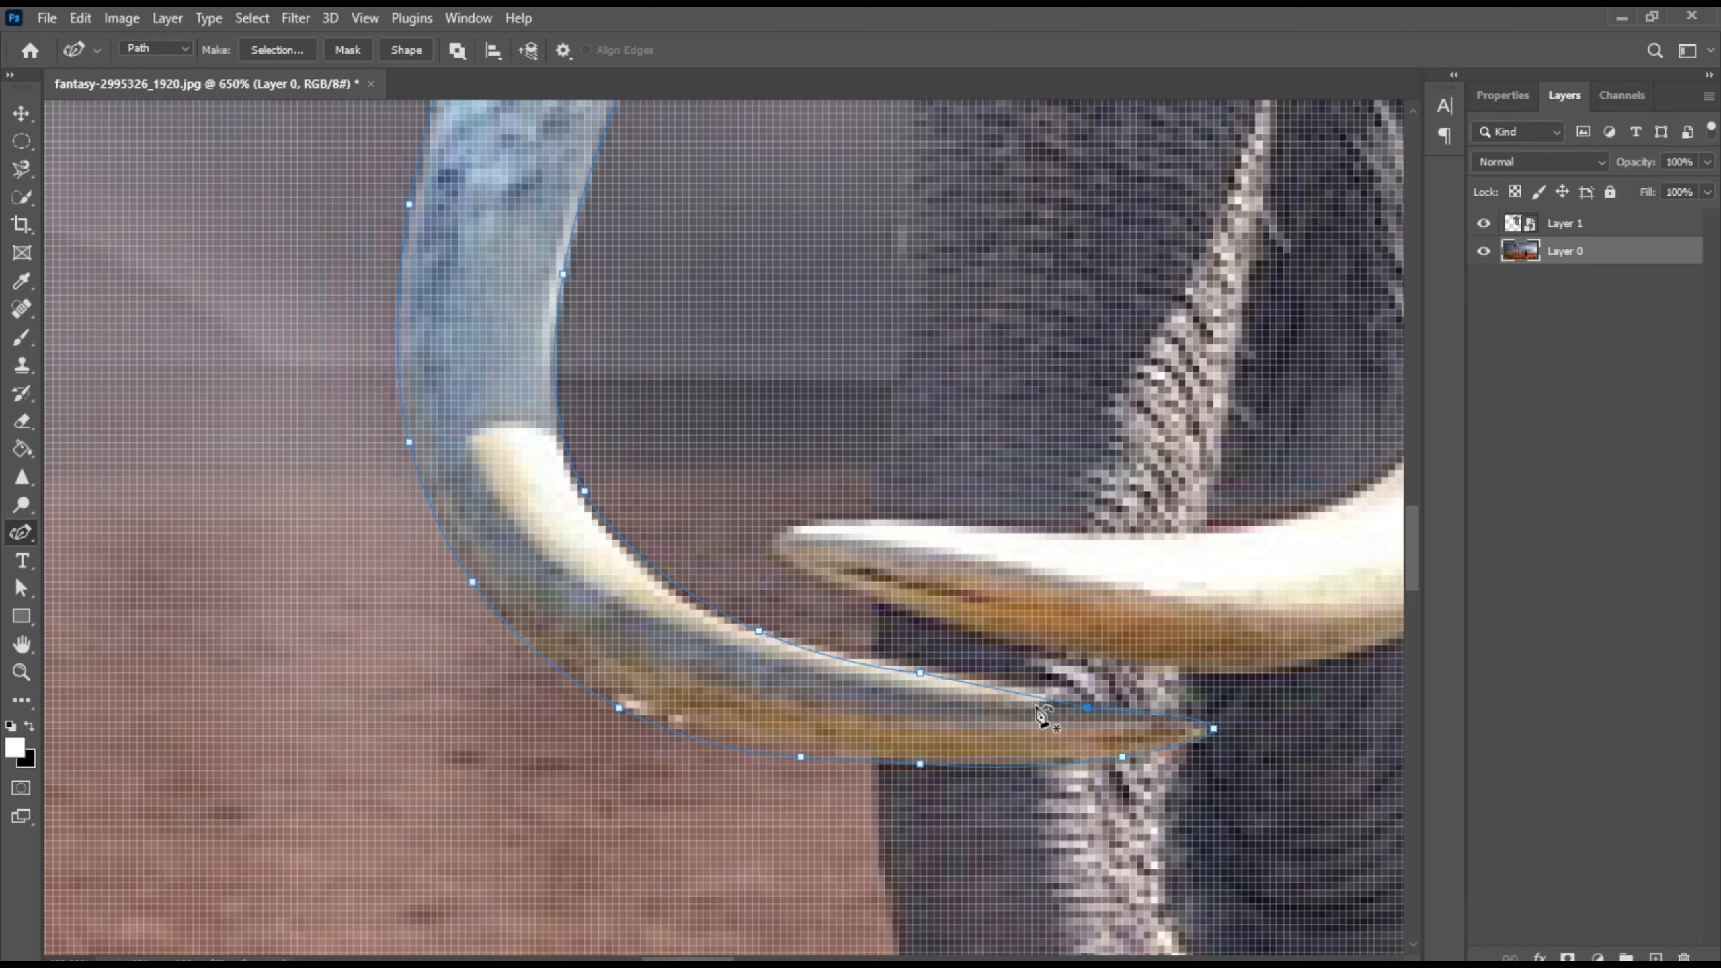
{"action": "left_click", "coordinate": [921, 673]}
{"action": "left_click_drag", "start_coordinate": [759, 631], "coordinate": [738, 624]}
{"action": "left_click_drag", "start_coordinate": [920, 673], "coordinate": [898, 673]}
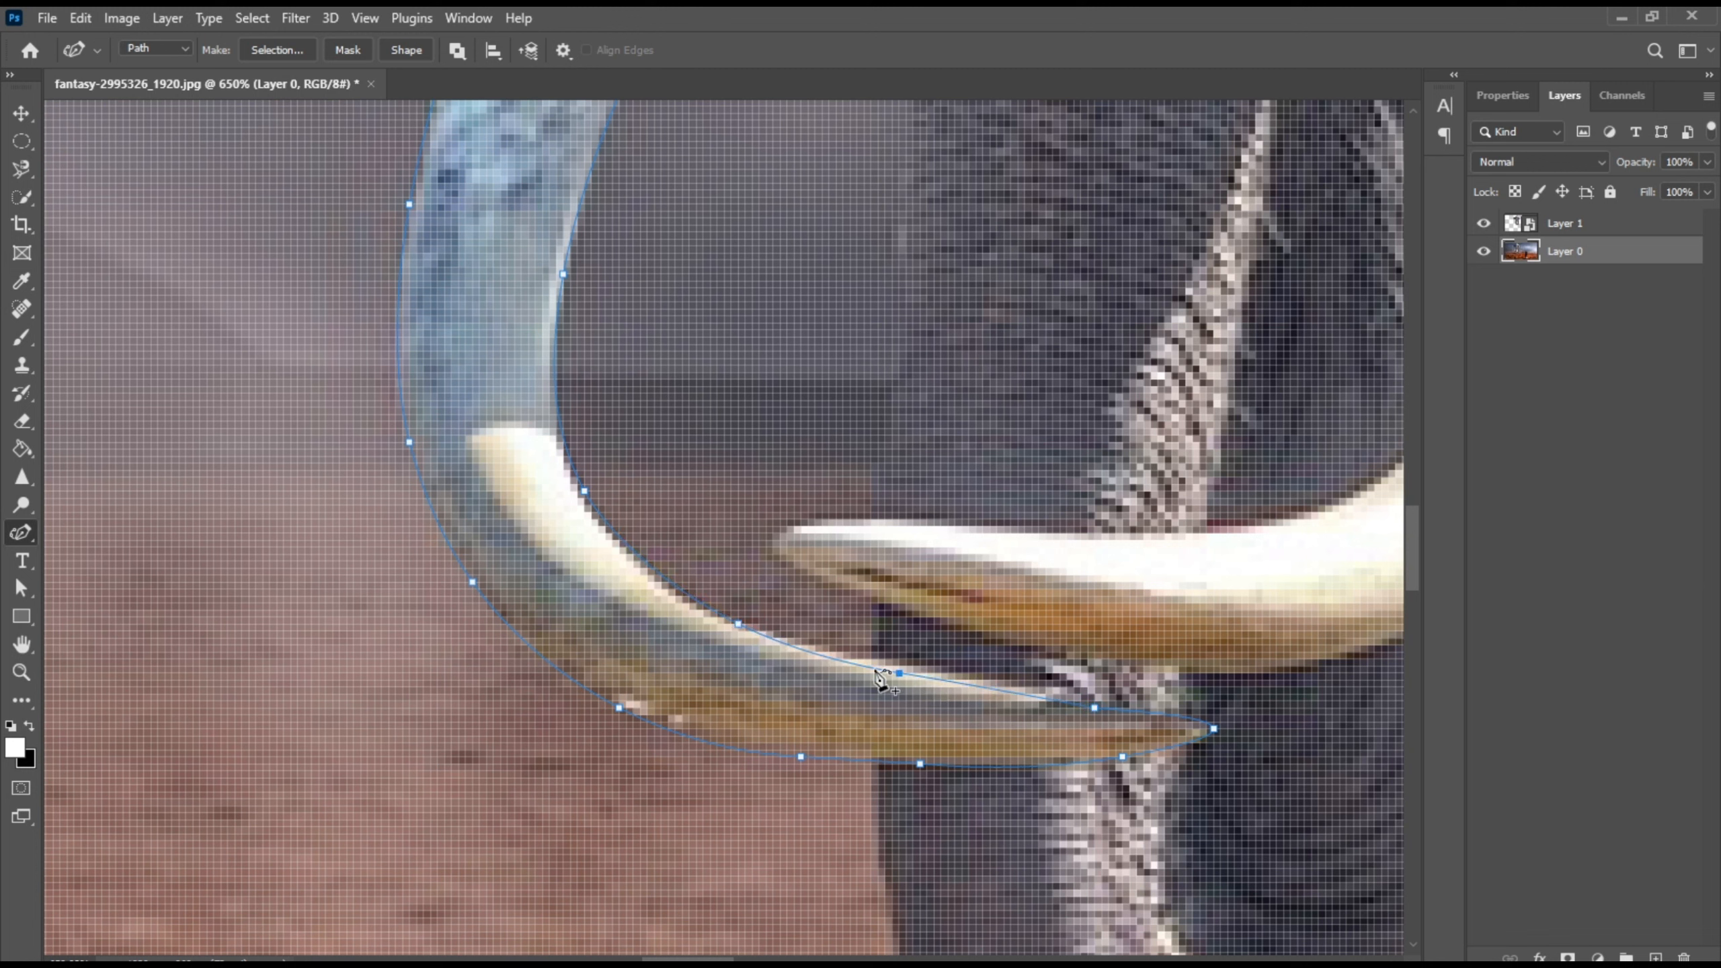
{"action": "left_click_drag", "start_coordinate": [738, 624], "coordinate": [688, 602]}
{"action": "left_click_drag", "start_coordinate": [1096, 708], "coordinate": [1059, 695]}
Step: Fine-tune the anchor points along the left tusk's inner edge so the path hugs the ivory
{"action": "left_click_drag", "start_coordinate": [575, 298], "coordinate": [542, 541]}
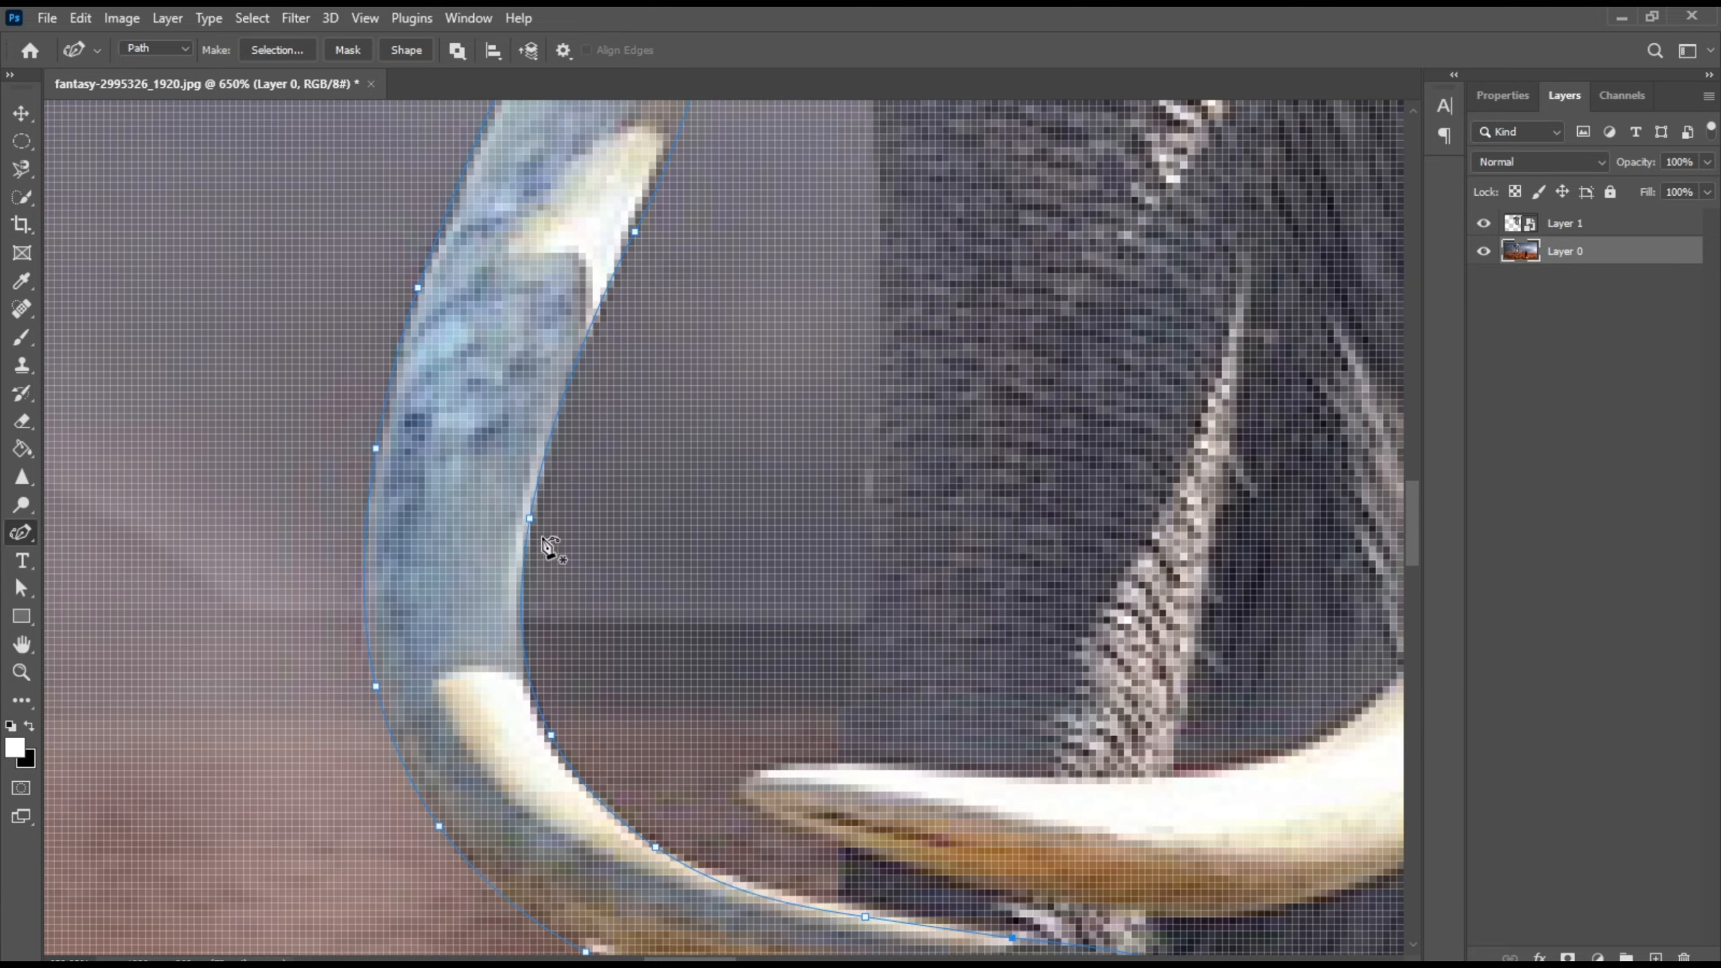
{"action": "left_click", "coordinate": [533, 514]}
{"action": "left_click_drag", "start_coordinate": [641, 241], "coordinate": [583, 452]}
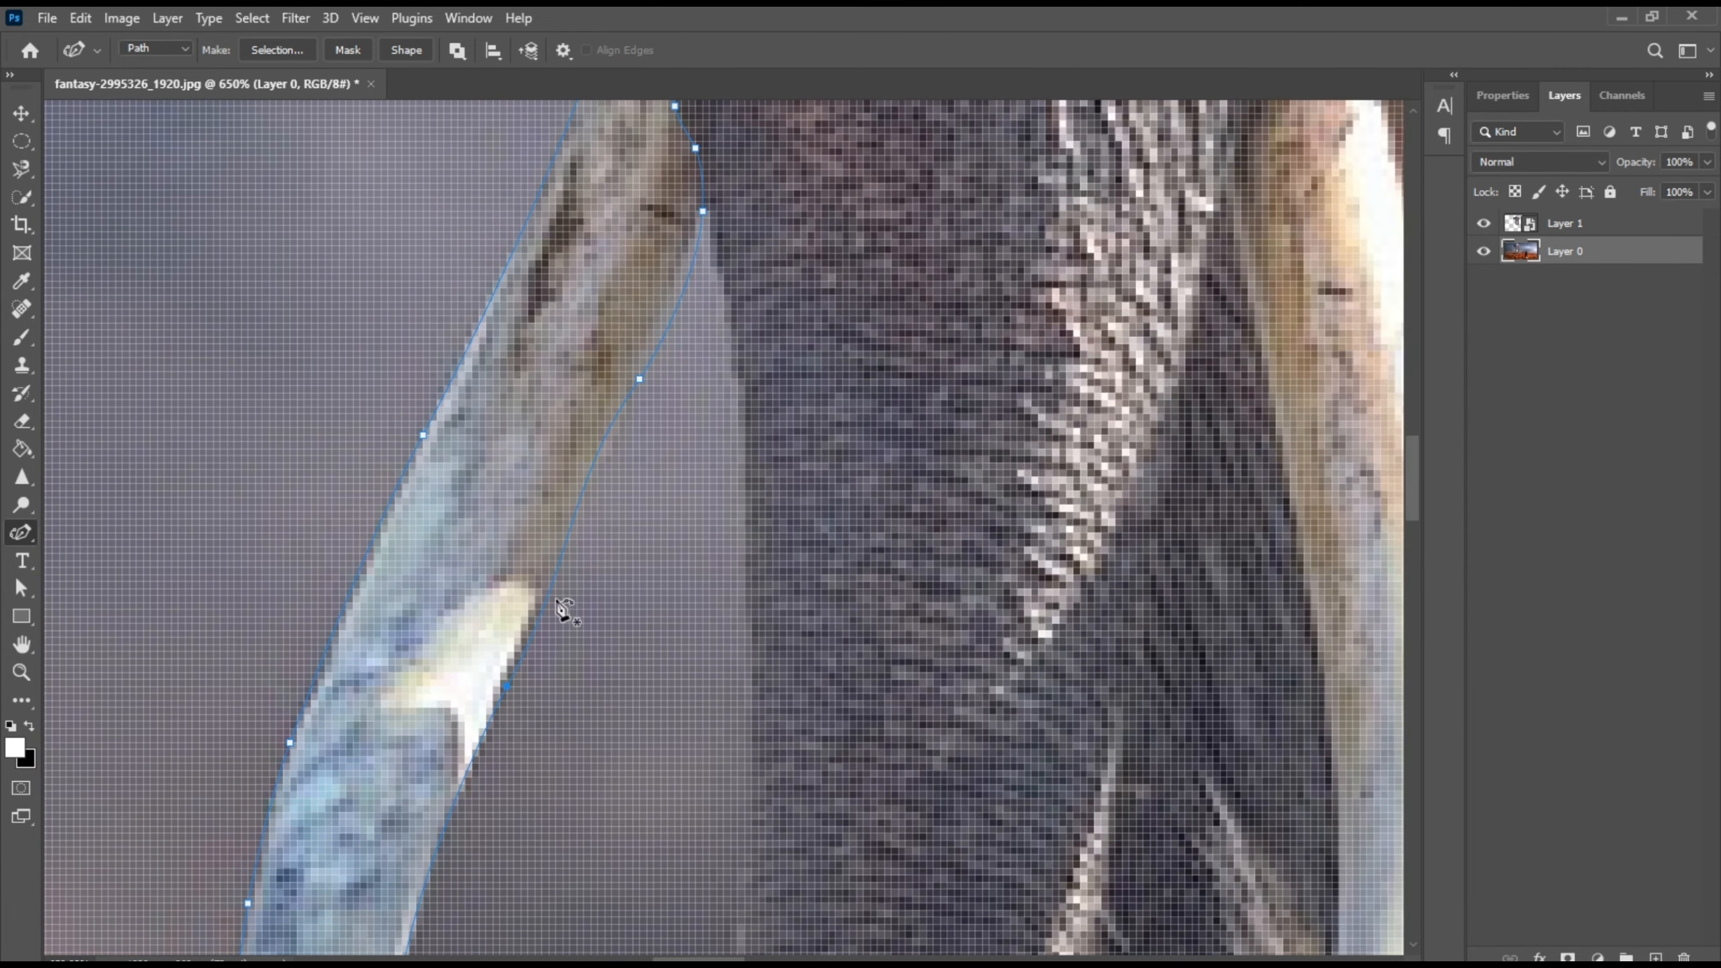
{"action": "left_click_drag", "start_coordinate": [635, 367], "coordinate": [566, 614]}
{"action": "left_click_drag", "start_coordinate": [574, 702], "coordinate": [680, 419]}
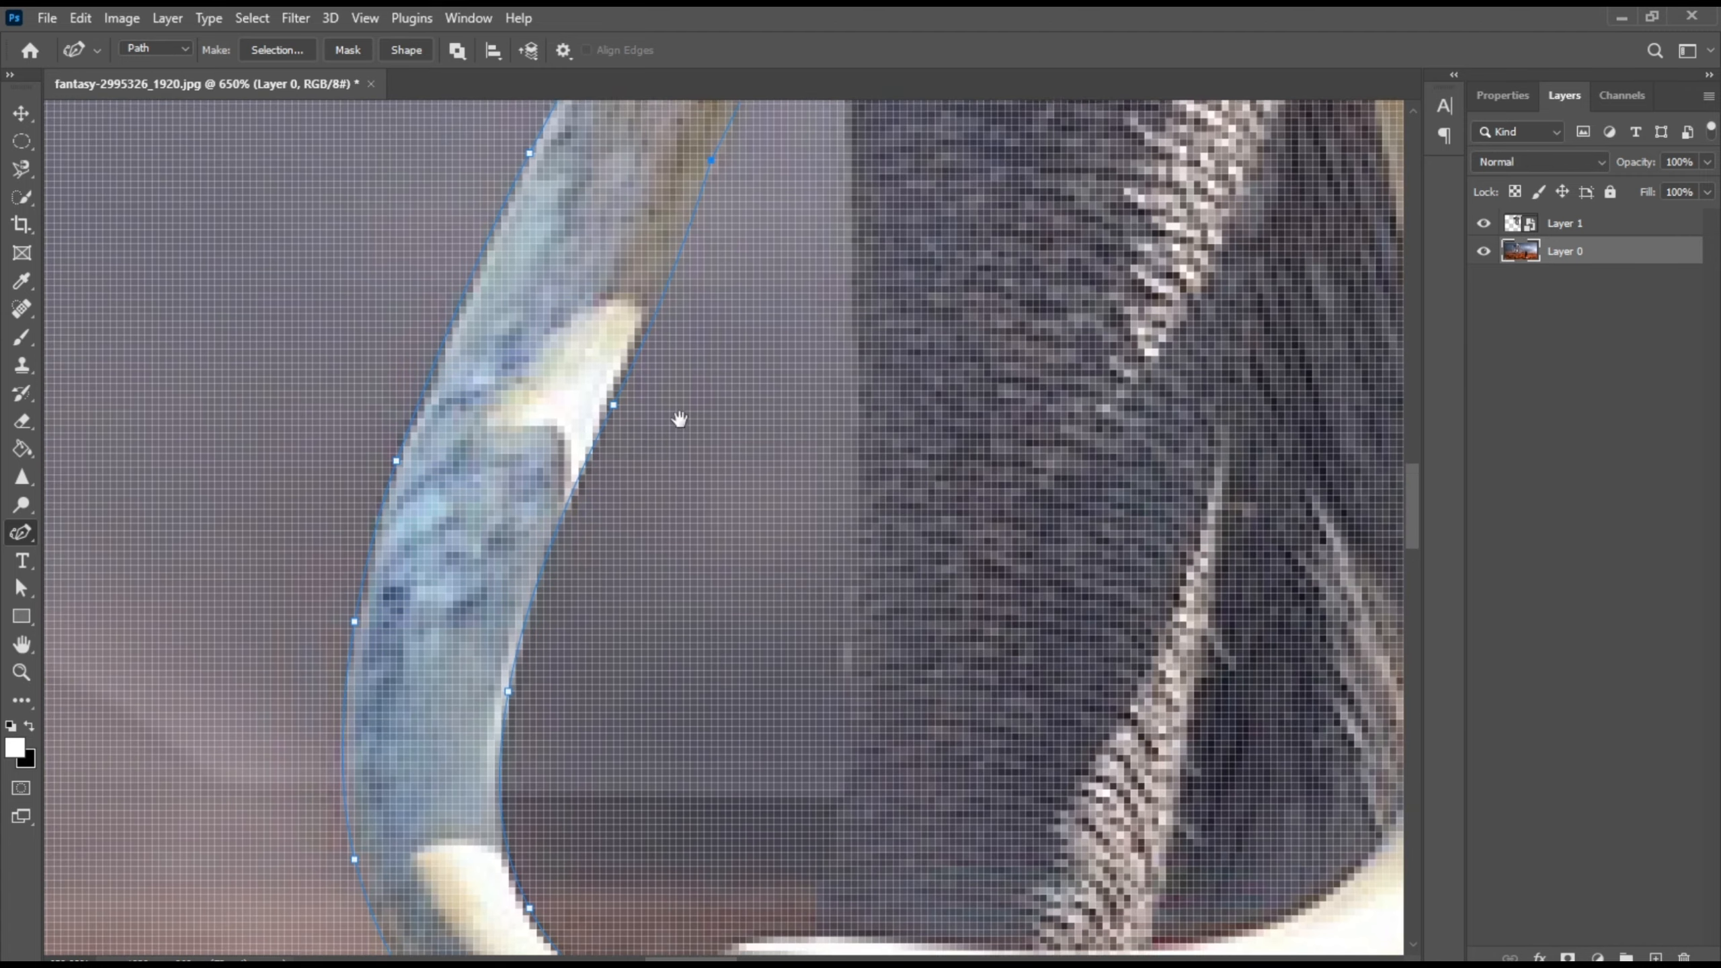
{"action": "left_click_drag", "start_coordinate": [640, 699], "coordinate": [596, 381]}
{"action": "scroll", "coordinate": [841, 762], "scroll_direction": "down", "scroll_amount": 5}
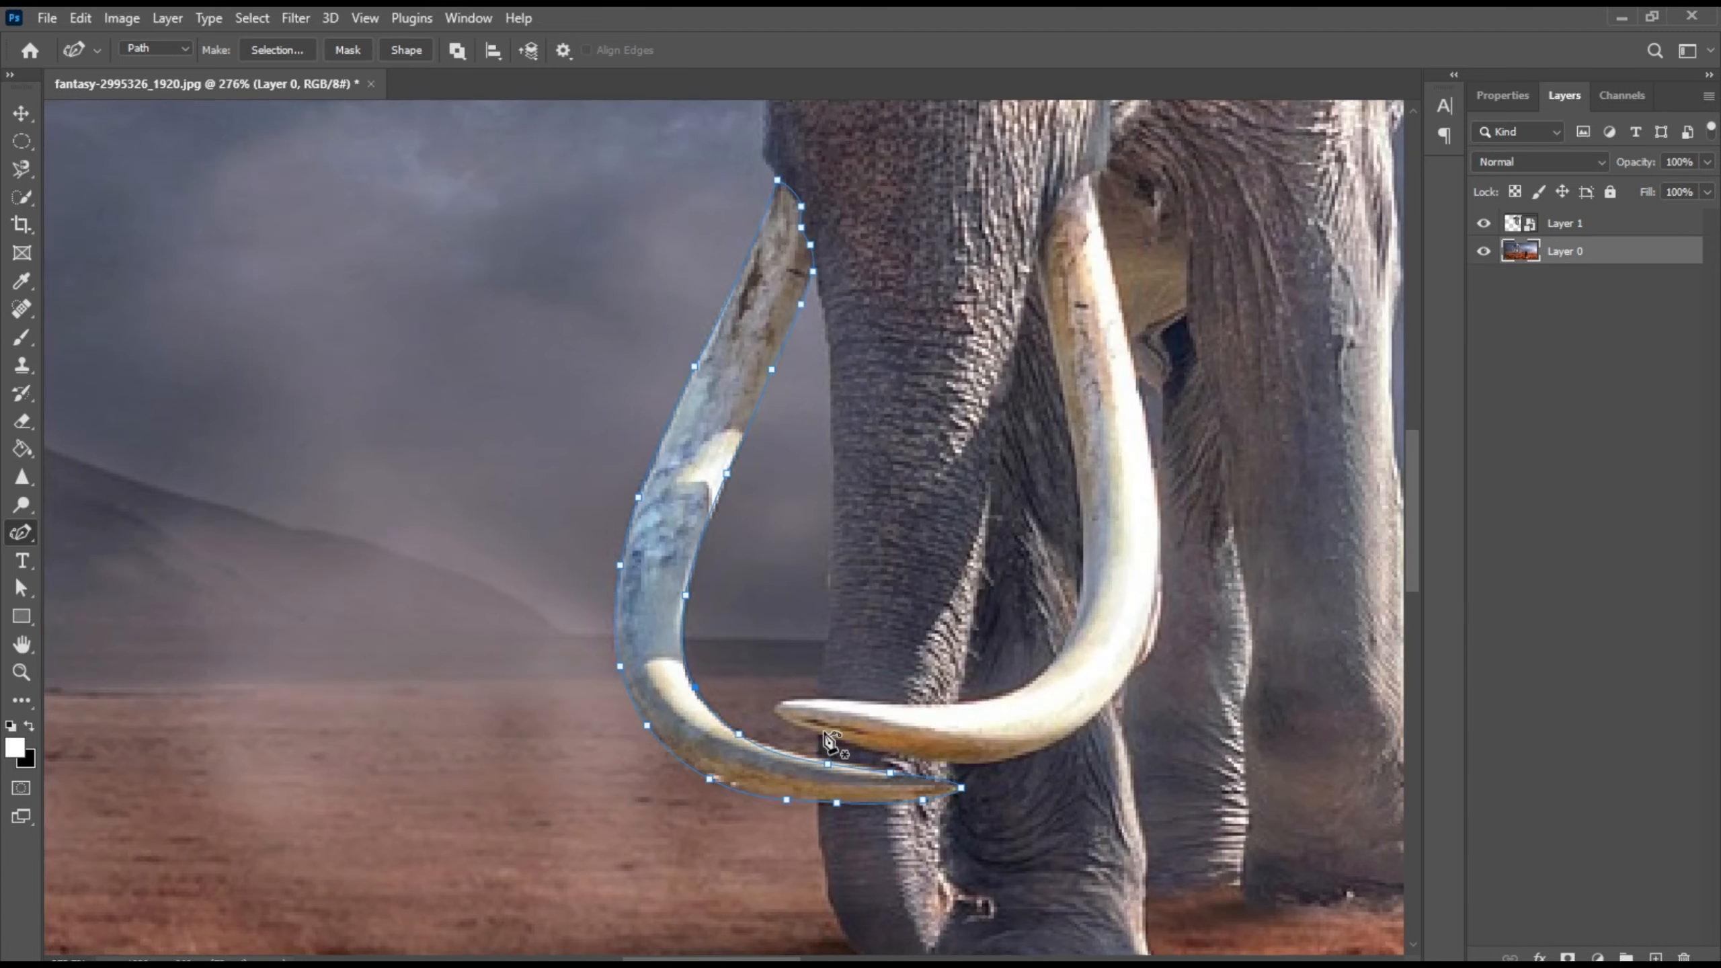
{"action": "scroll", "coordinate": [829, 761], "scroll_direction": "up", "scroll_amount": 6}
{"action": "left_click_drag", "start_coordinate": [838, 761], "coordinate": [830, 753]}
{"action": "scroll", "coordinate": [1057, 813], "scroll_direction": "down", "scroll_amount": 6}
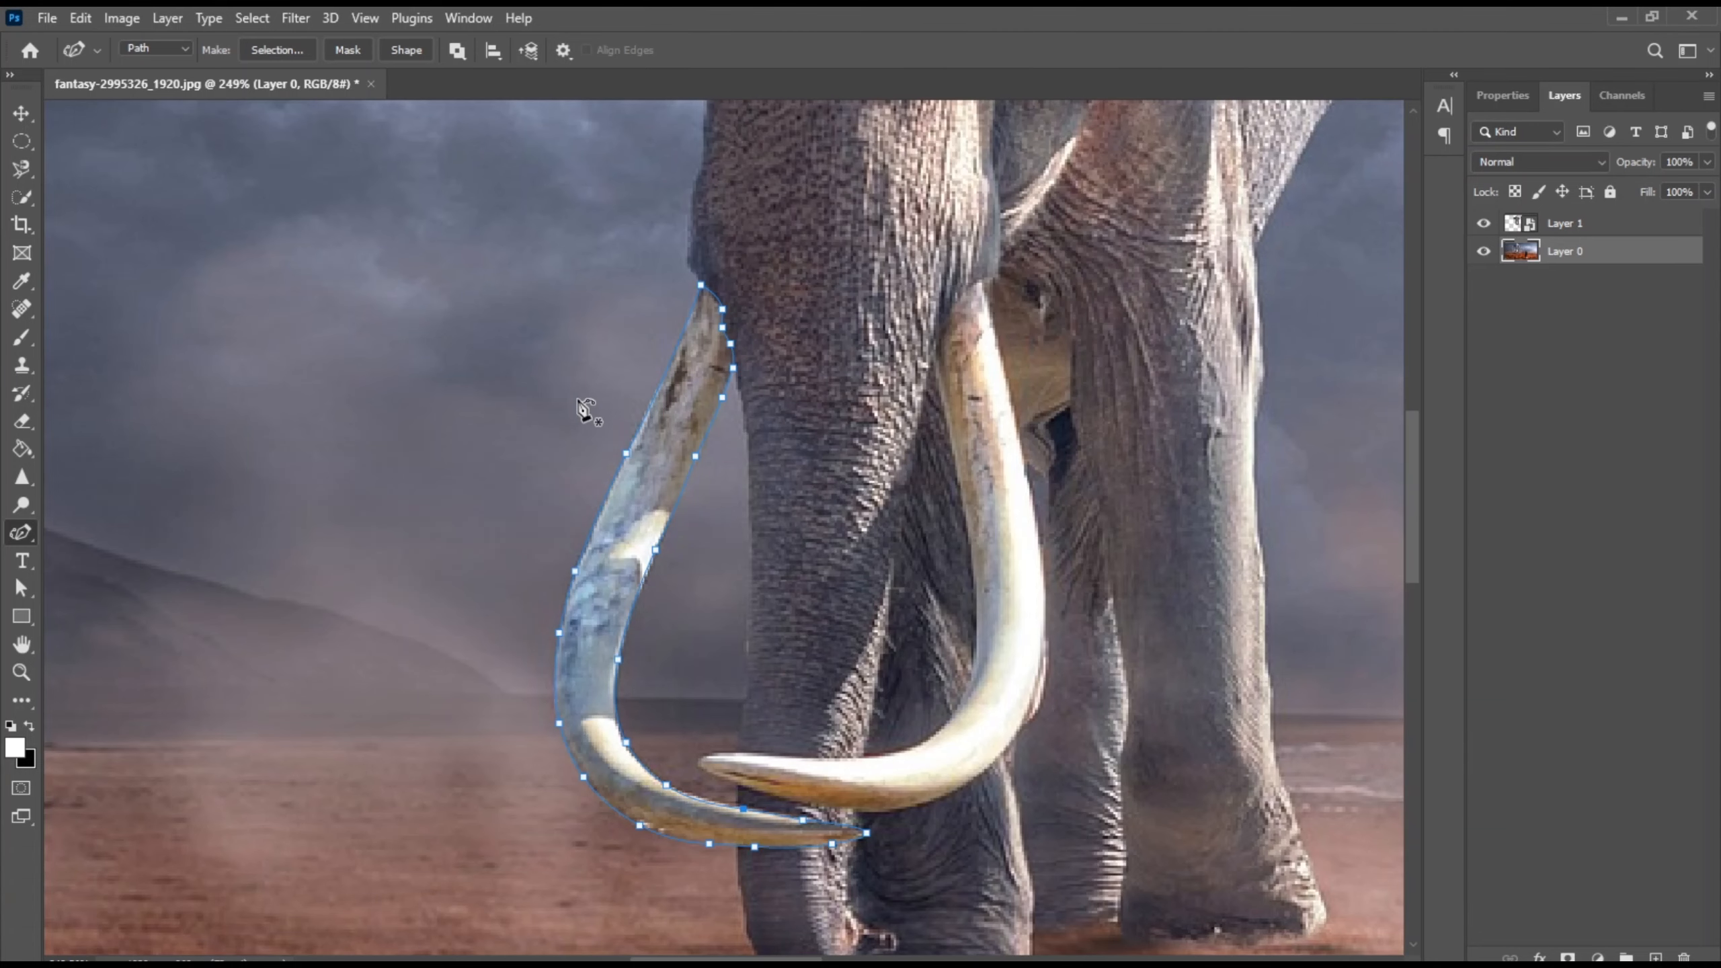
Step: Convert the closed tusk path into a new anti-aliased selection with a feather radius of 0 pixels
{"action": "right_click", "coordinate": [579, 398]}
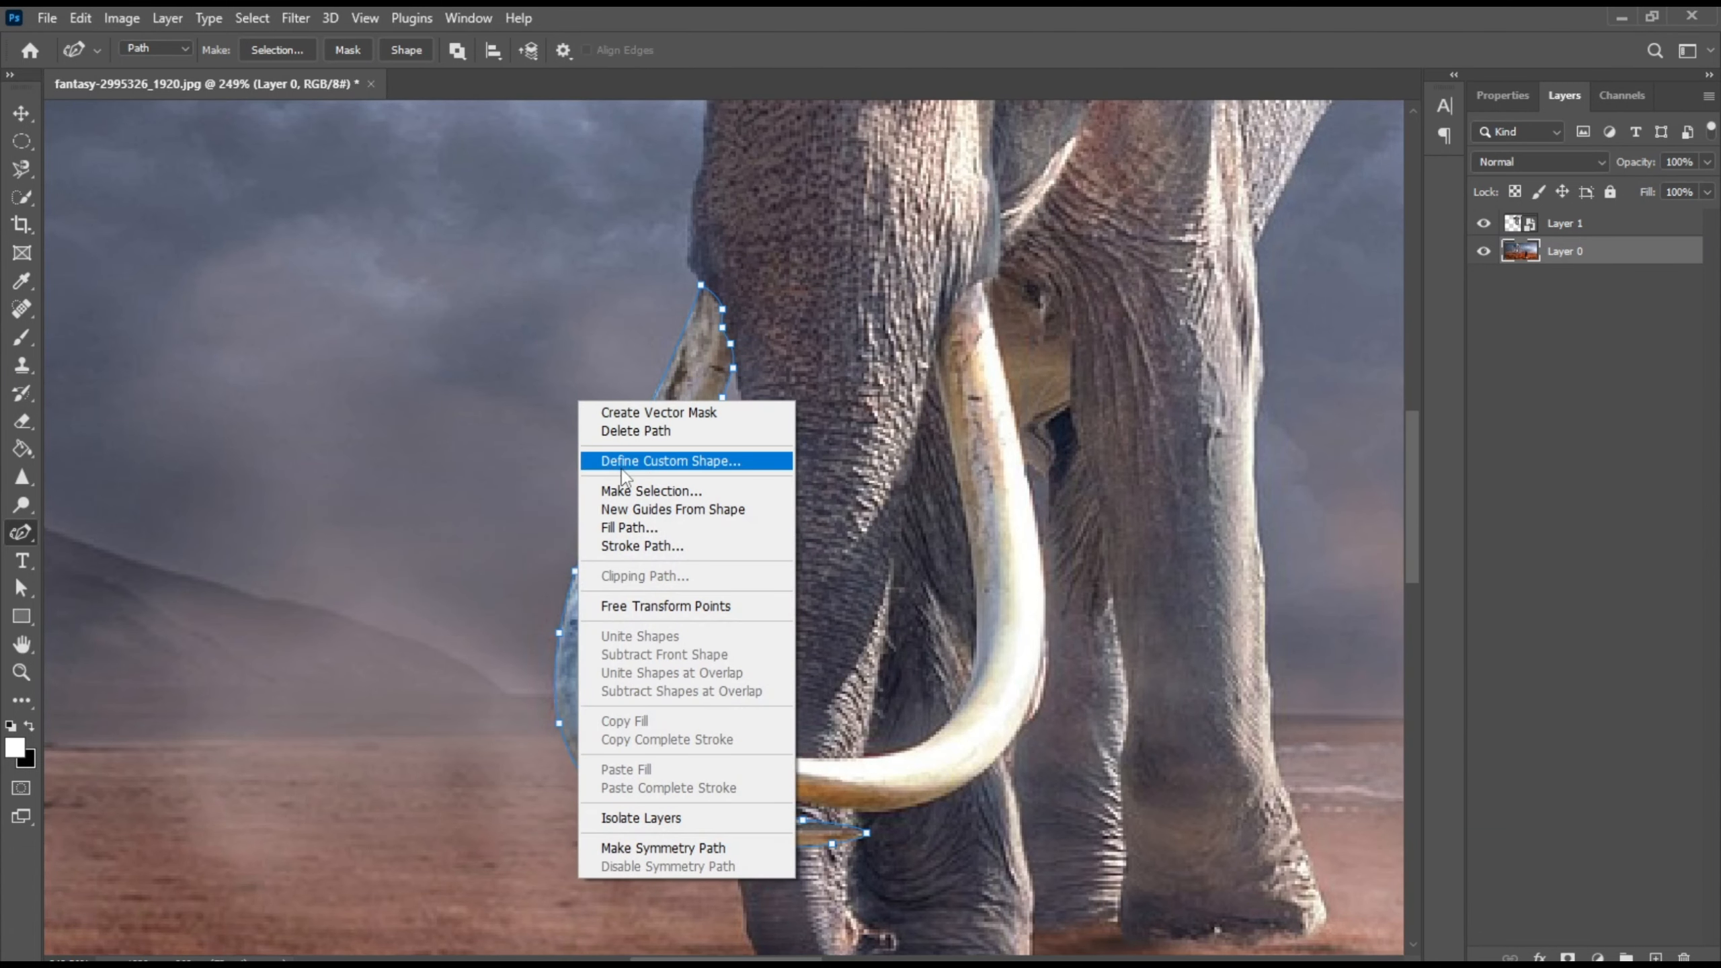
{"action": "left_click", "coordinate": [662, 495]}
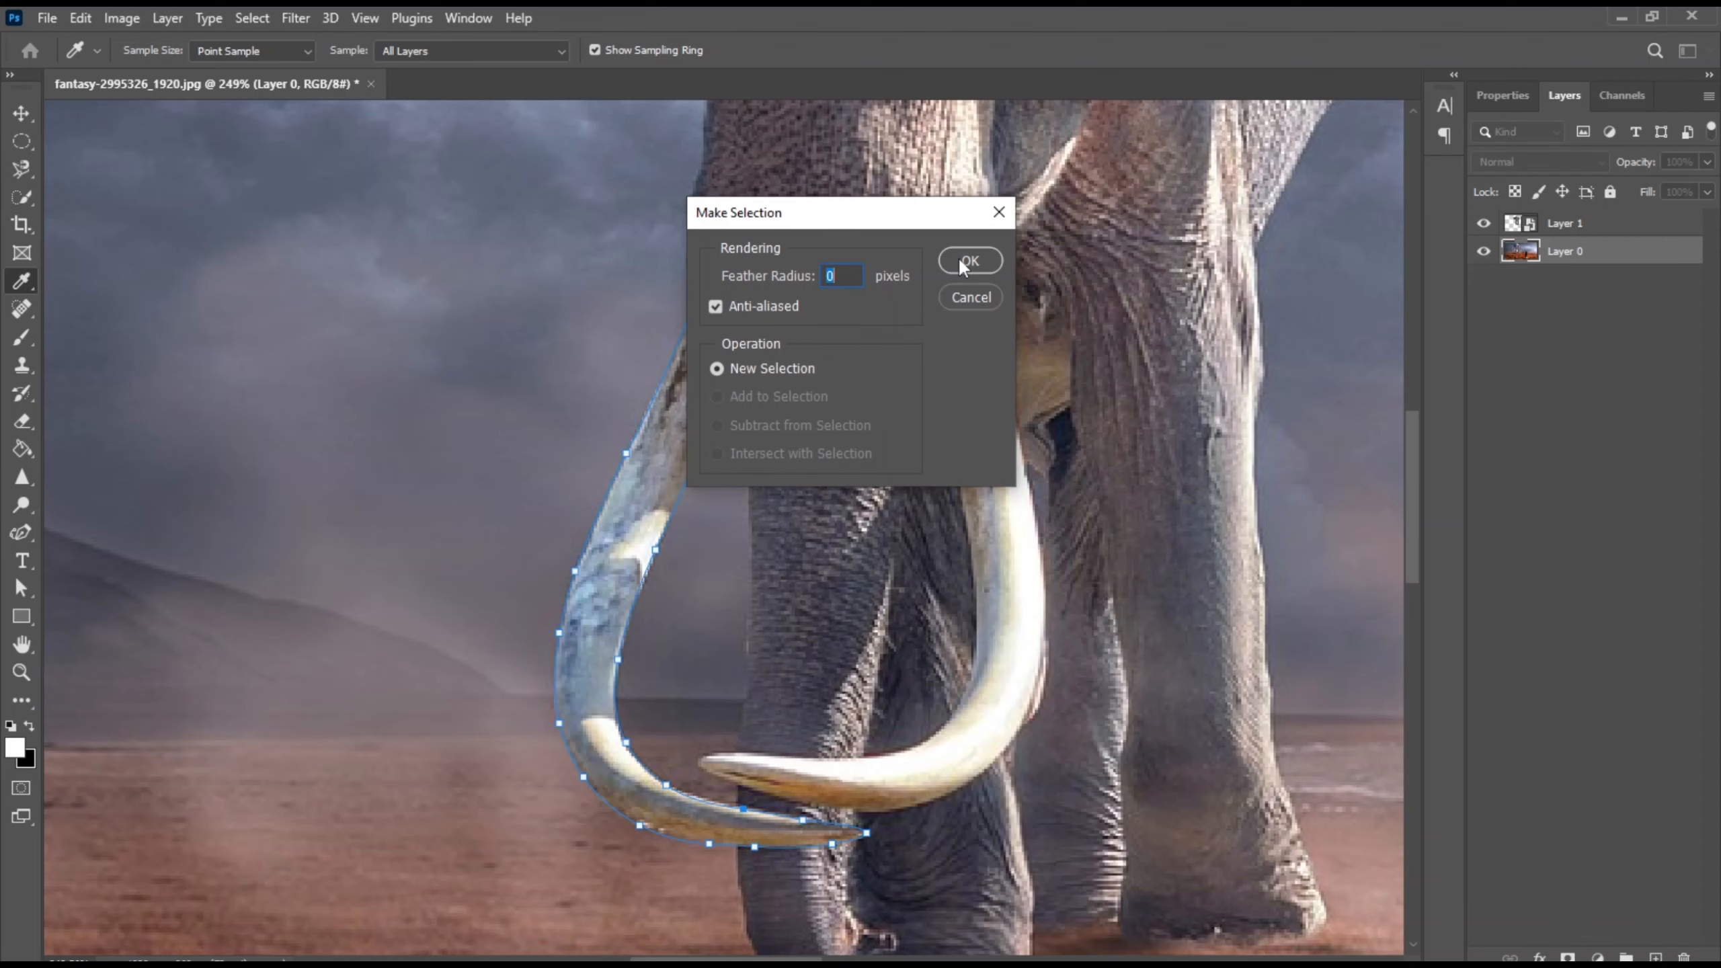
{"action": "left_click", "coordinate": [958, 256]}
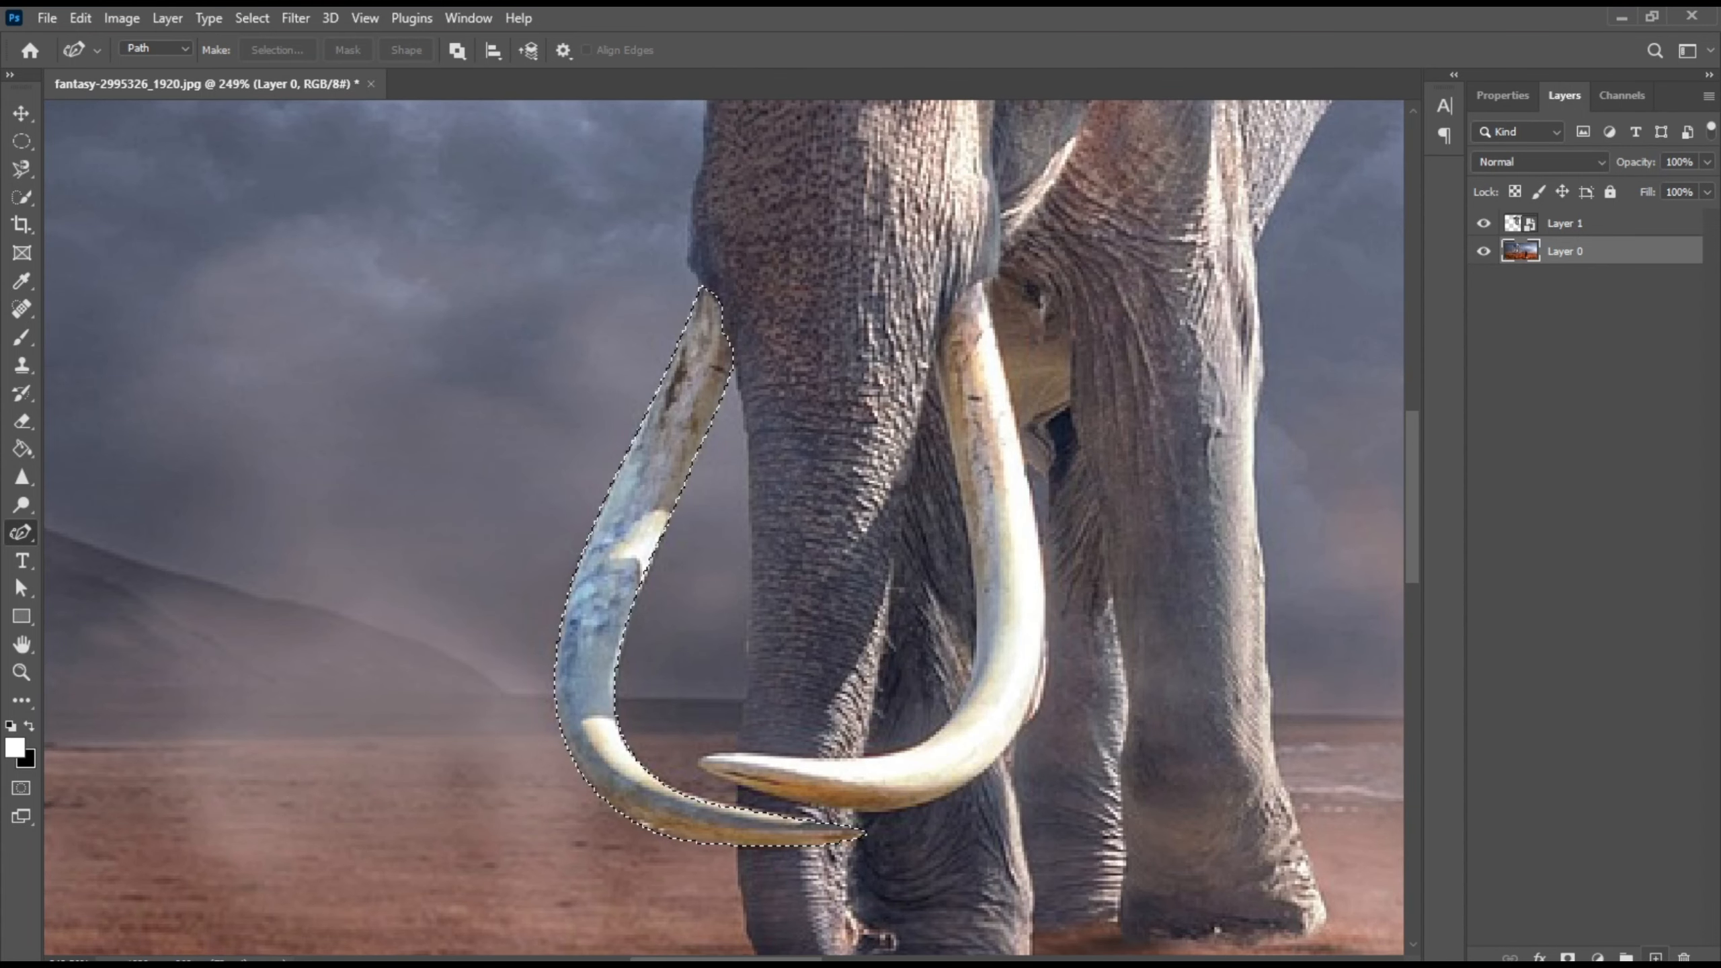
Step: Copy the selected left tusk from Layer 0 onto a new layer directly above it and clear the selection
{"action": "key", "text": "ctrl+c"}
{"action": "key", "text": "ctrl+v"}
{"action": "left_click", "coordinate": [1653, 279]}
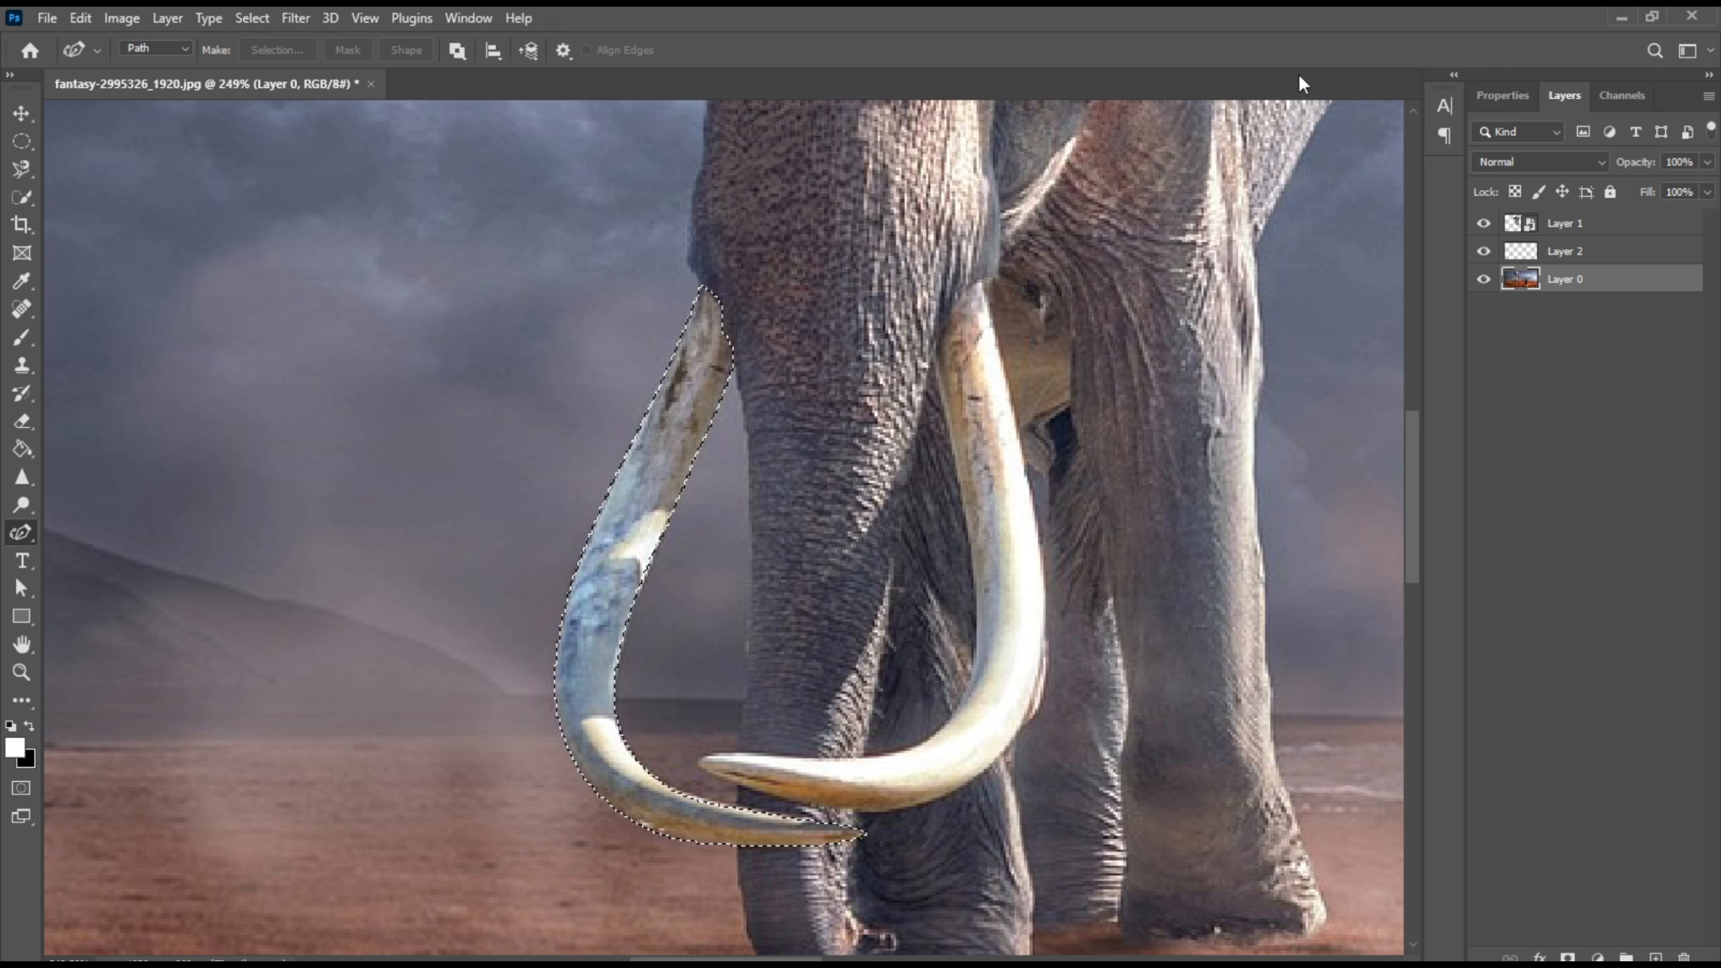
{"action": "left_click", "coordinate": [1530, 262]}
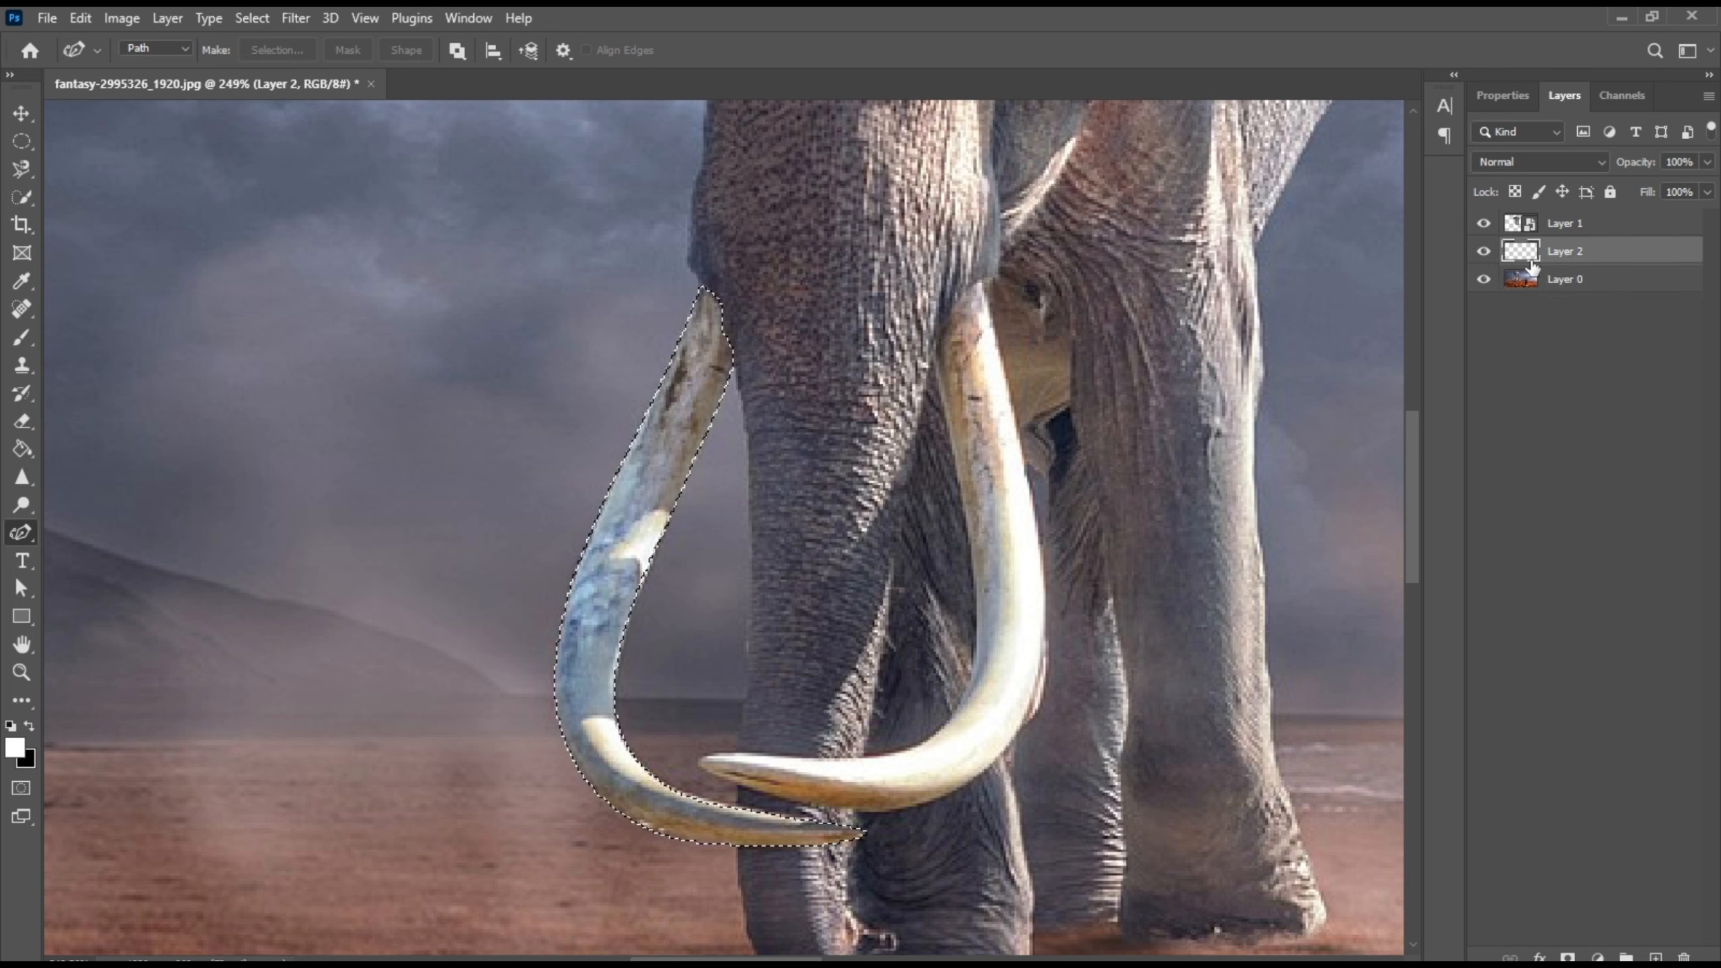
{"action": "key", "text": "ctrl+d"}
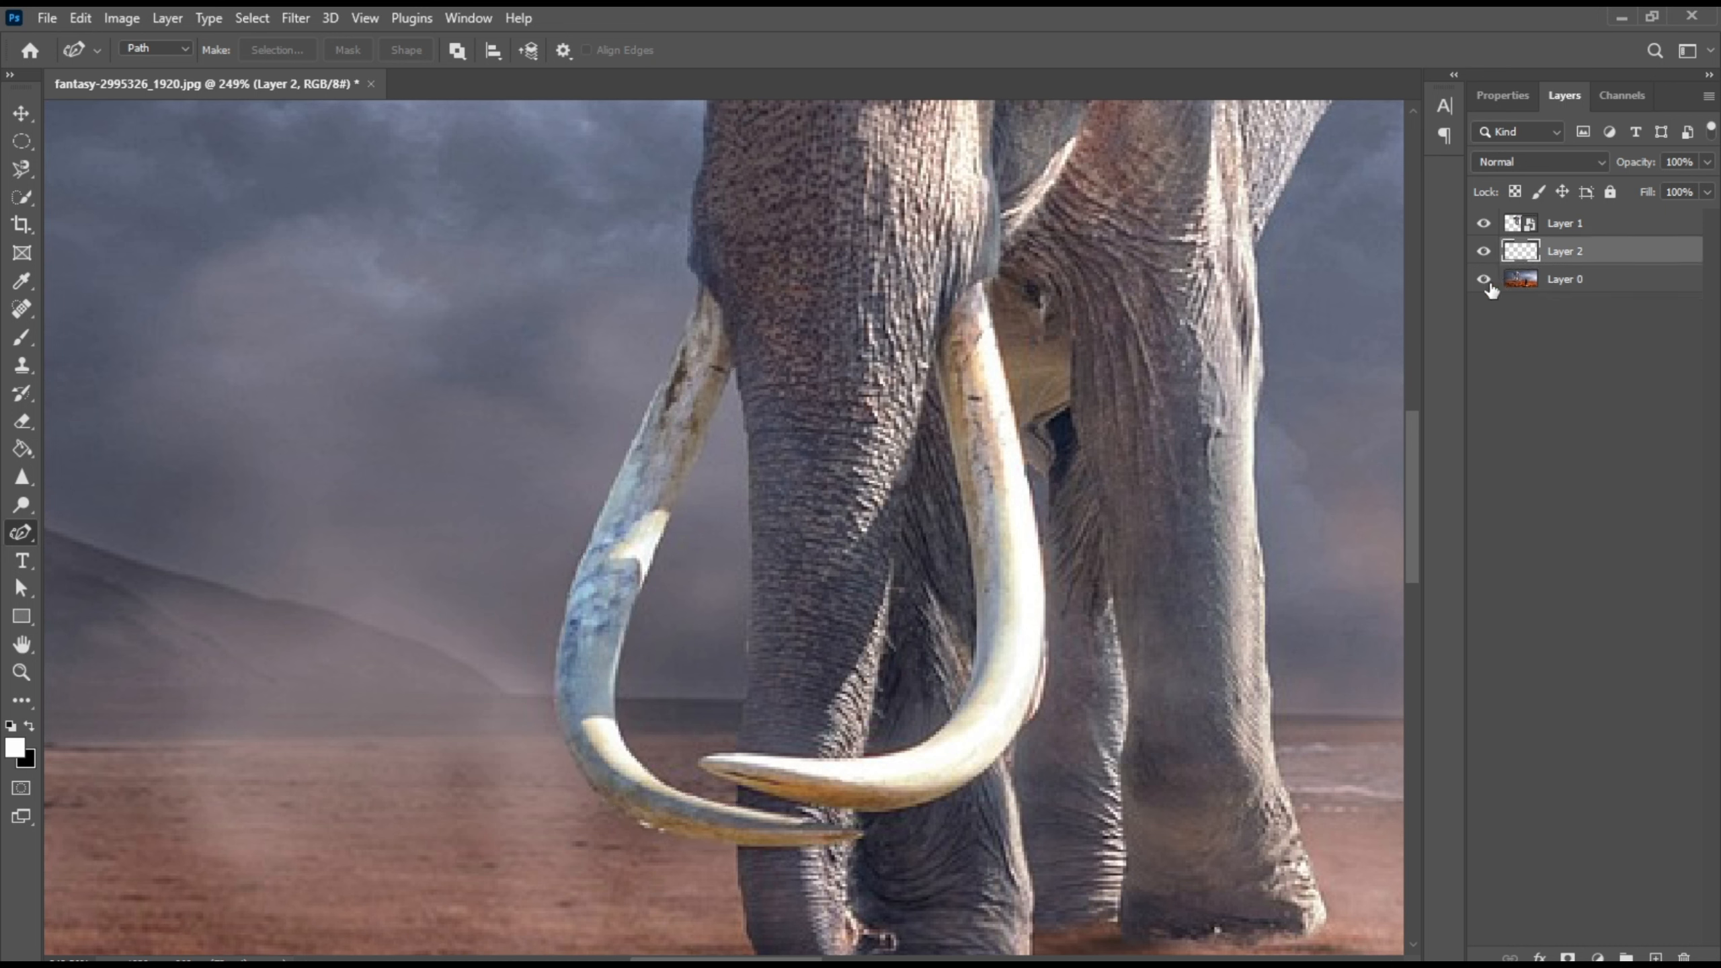
Step: On Layer 0, trace the right tusk's inner edge from near its base down around the bend
{"action": "left_click", "coordinate": [1563, 288]}
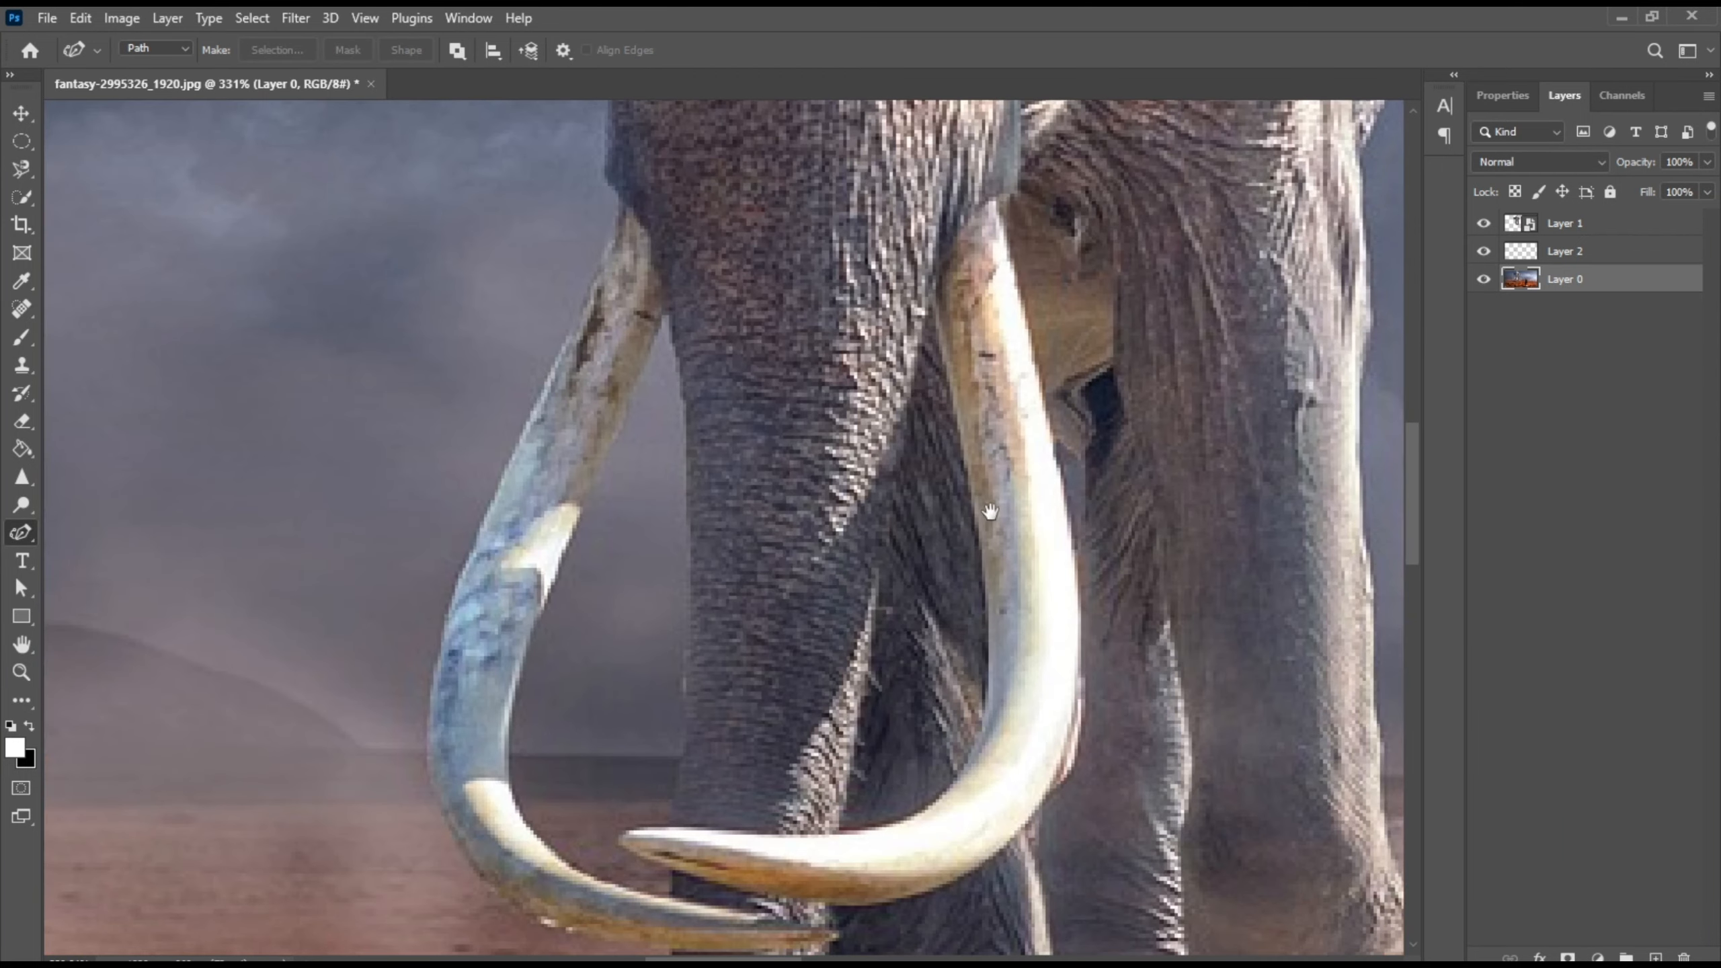
{"action": "left_click_drag", "start_coordinate": [992, 505], "coordinate": [795, 652]}
{"action": "scroll", "coordinate": [795, 563], "scroll_direction": "up", "scroll_amount": 3}
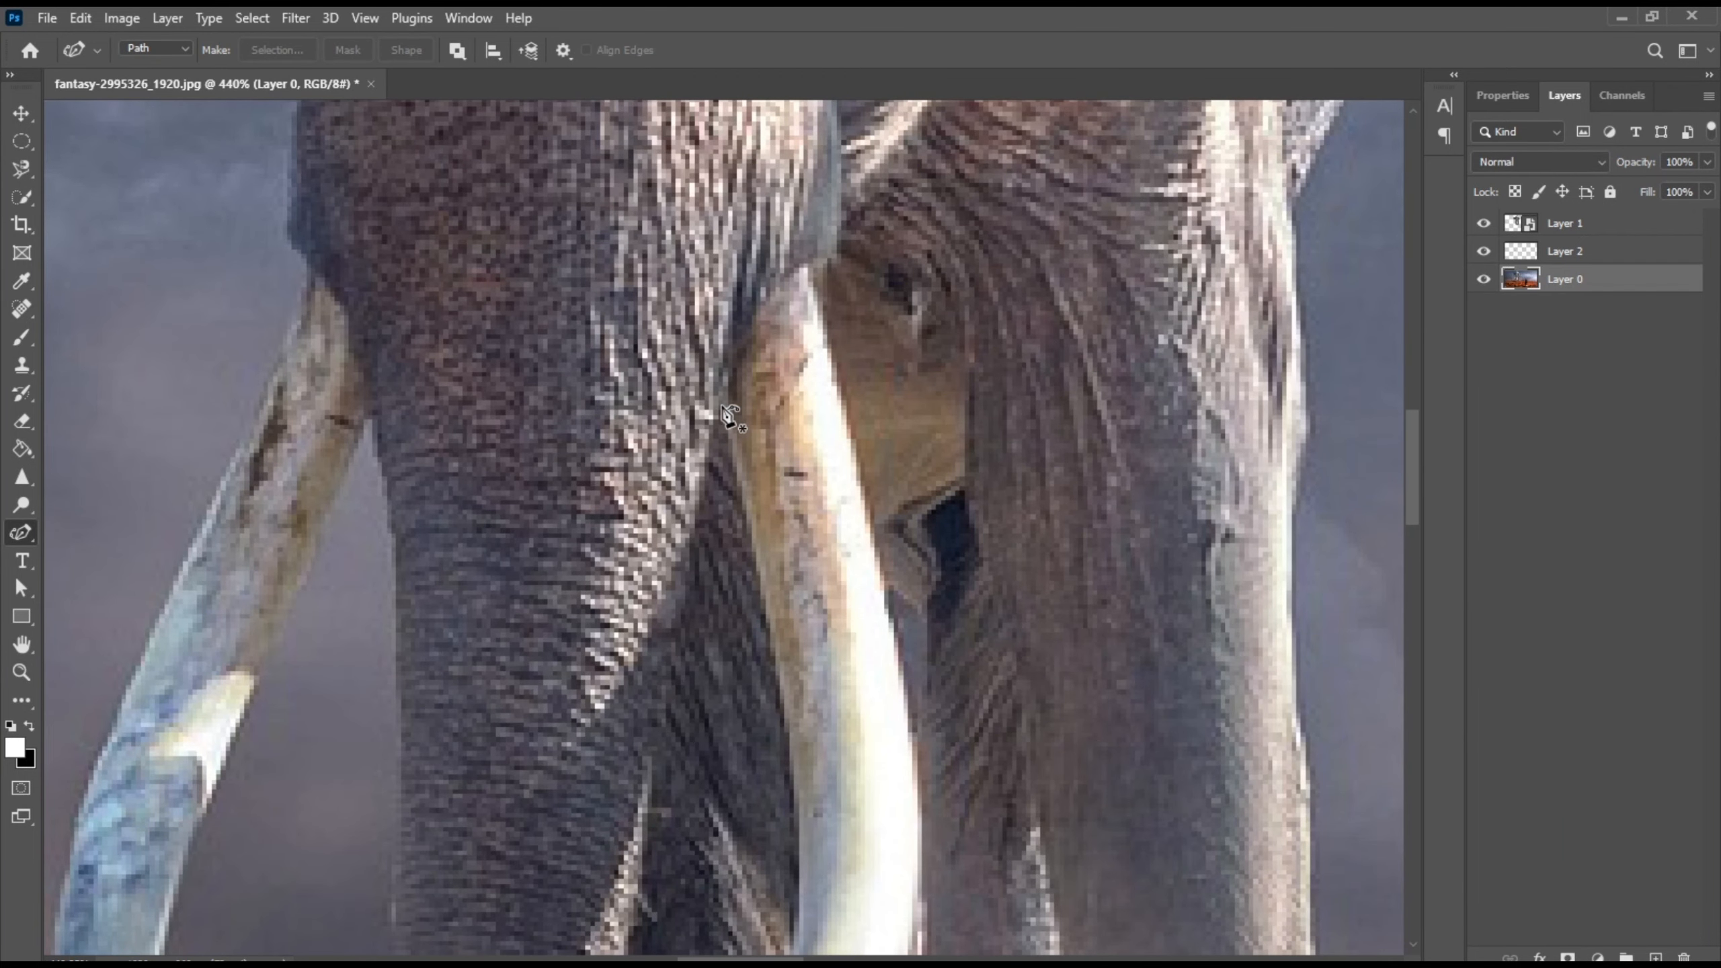
{"action": "left_click", "coordinate": [723, 406]}
{"action": "scroll", "coordinate": [772, 634], "scroll_direction": "down", "scroll_amount": 6}
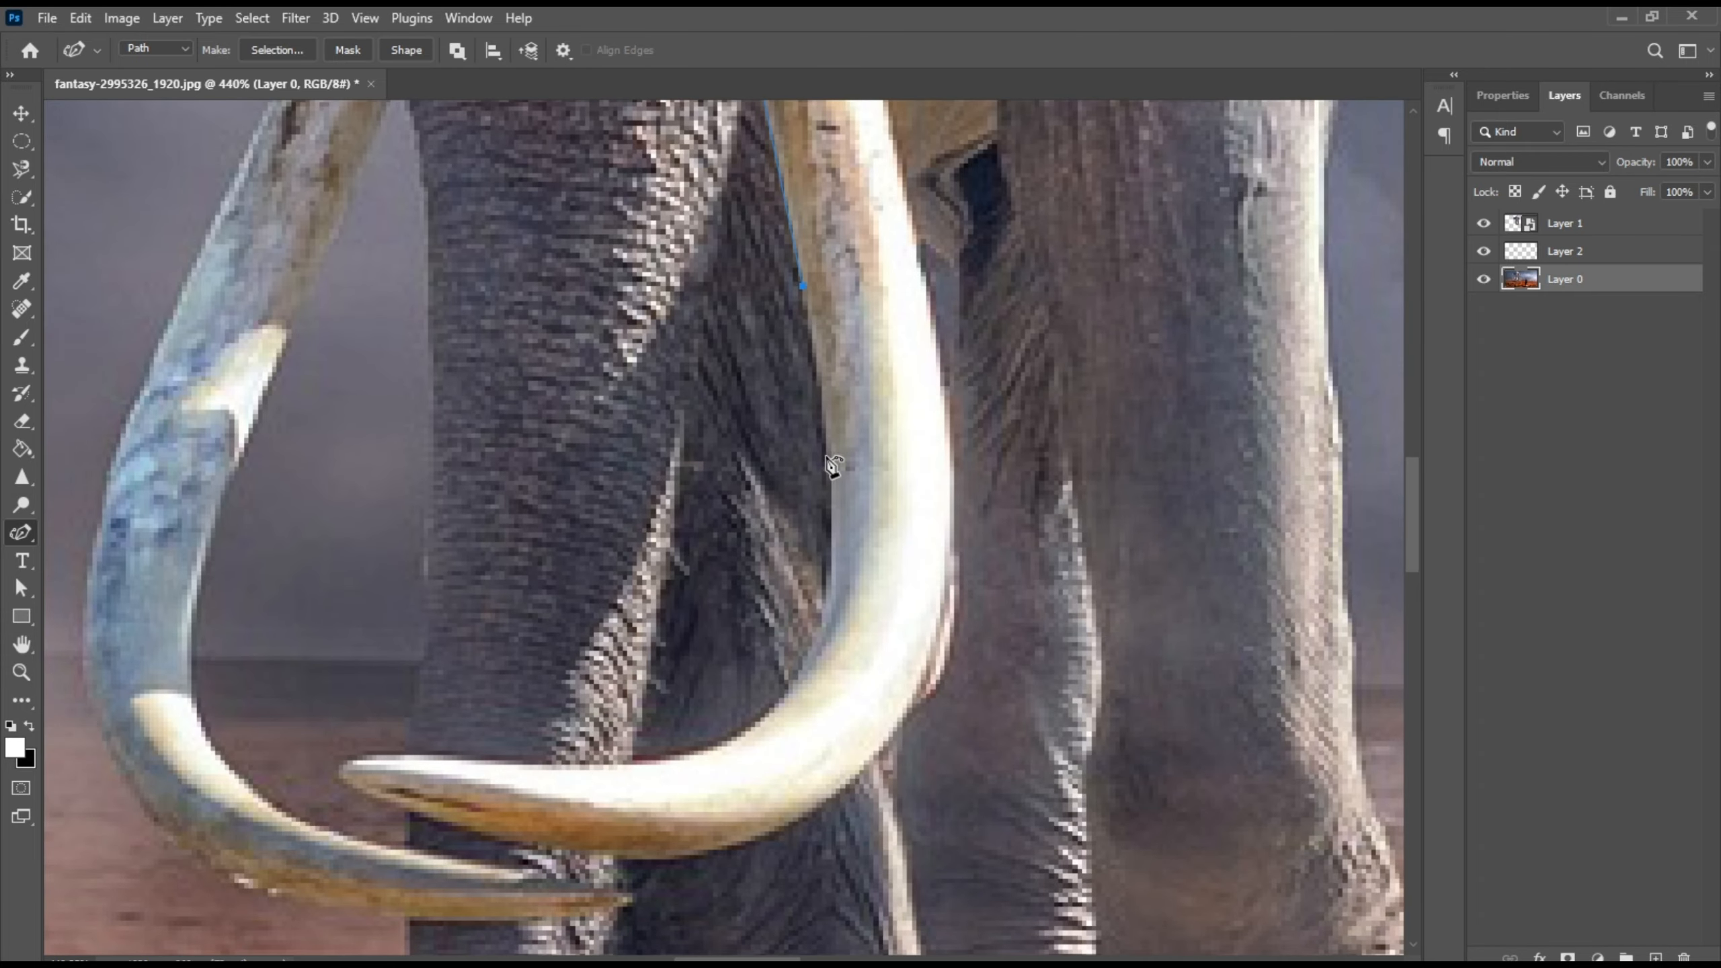
{"action": "left_click", "coordinate": [832, 485]}
{"action": "left_click", "coordinate": [784, 699]}
{"action": "left_click_drag", "start_coordinate": [764, 731], "coordinate": [918, 589]}
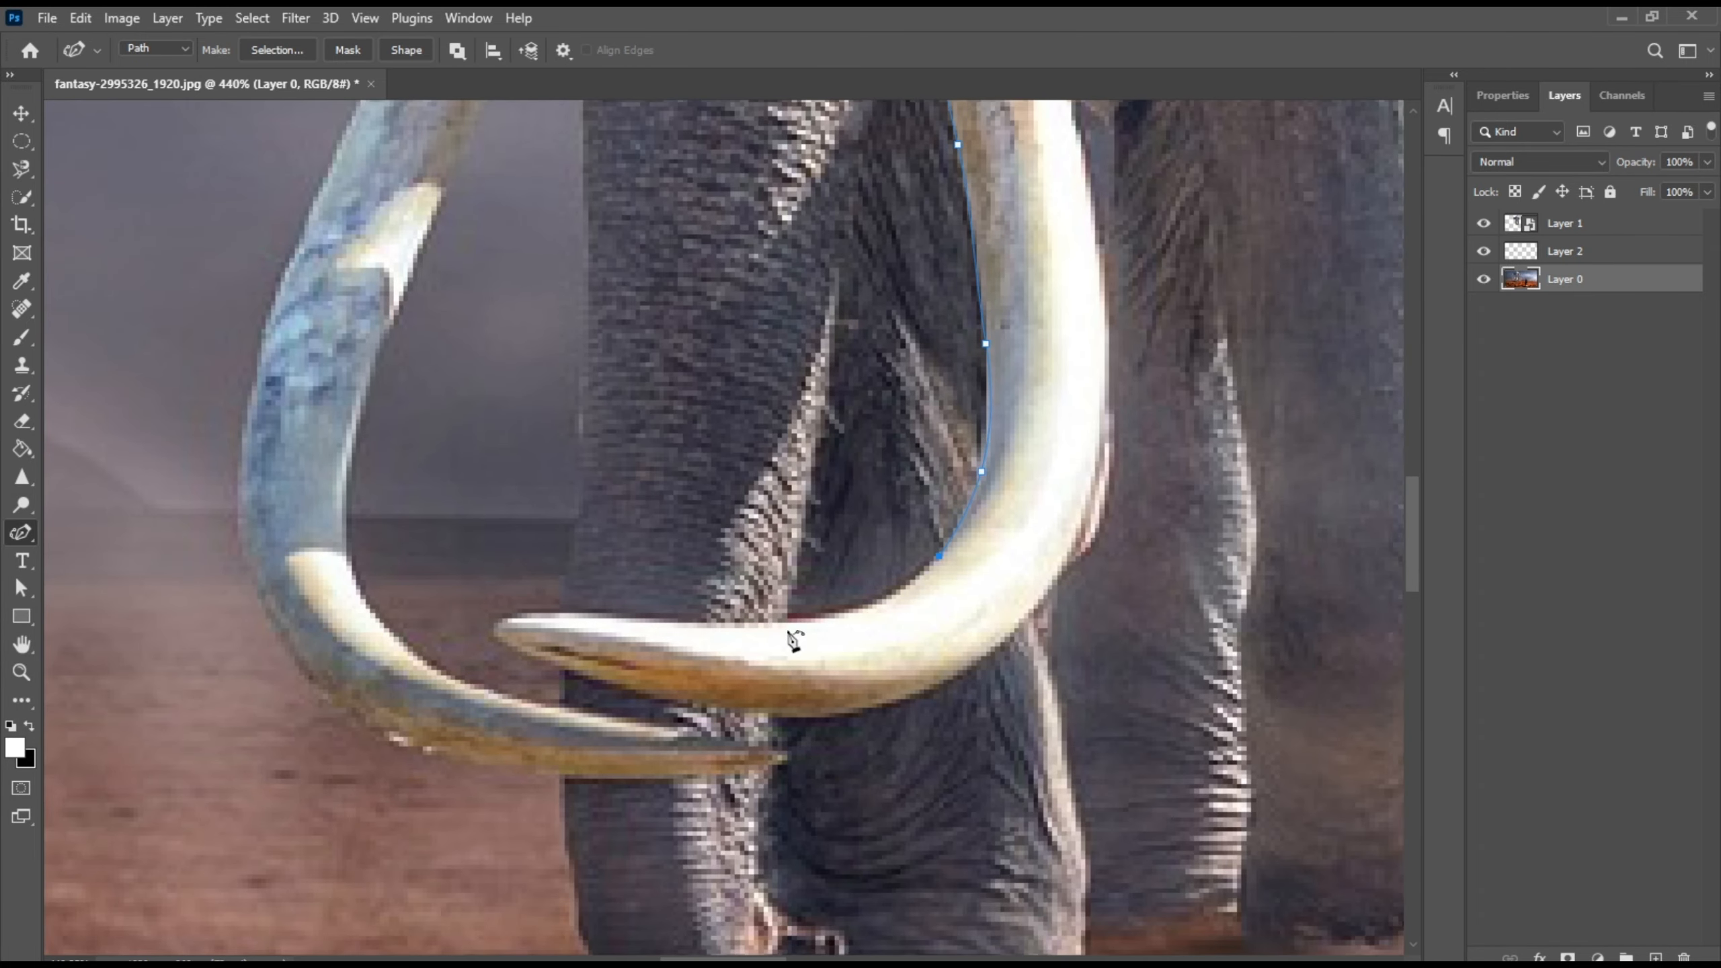
Step: Continue the right tusk's path around its tip and back along the underside
{"action": "left_click", "coordinate": [560, 613]}
{"action": "left_click", "coordinate": [503, 618]}
{"action": "left_click", "coordinate": [499, 642]}
{"action": "left_click", "coordinate": [540, 660]}
{"action": "left_click", "coordinate": [636, 693]}
{"action": "left_click", "coordinate": [873, 712]}
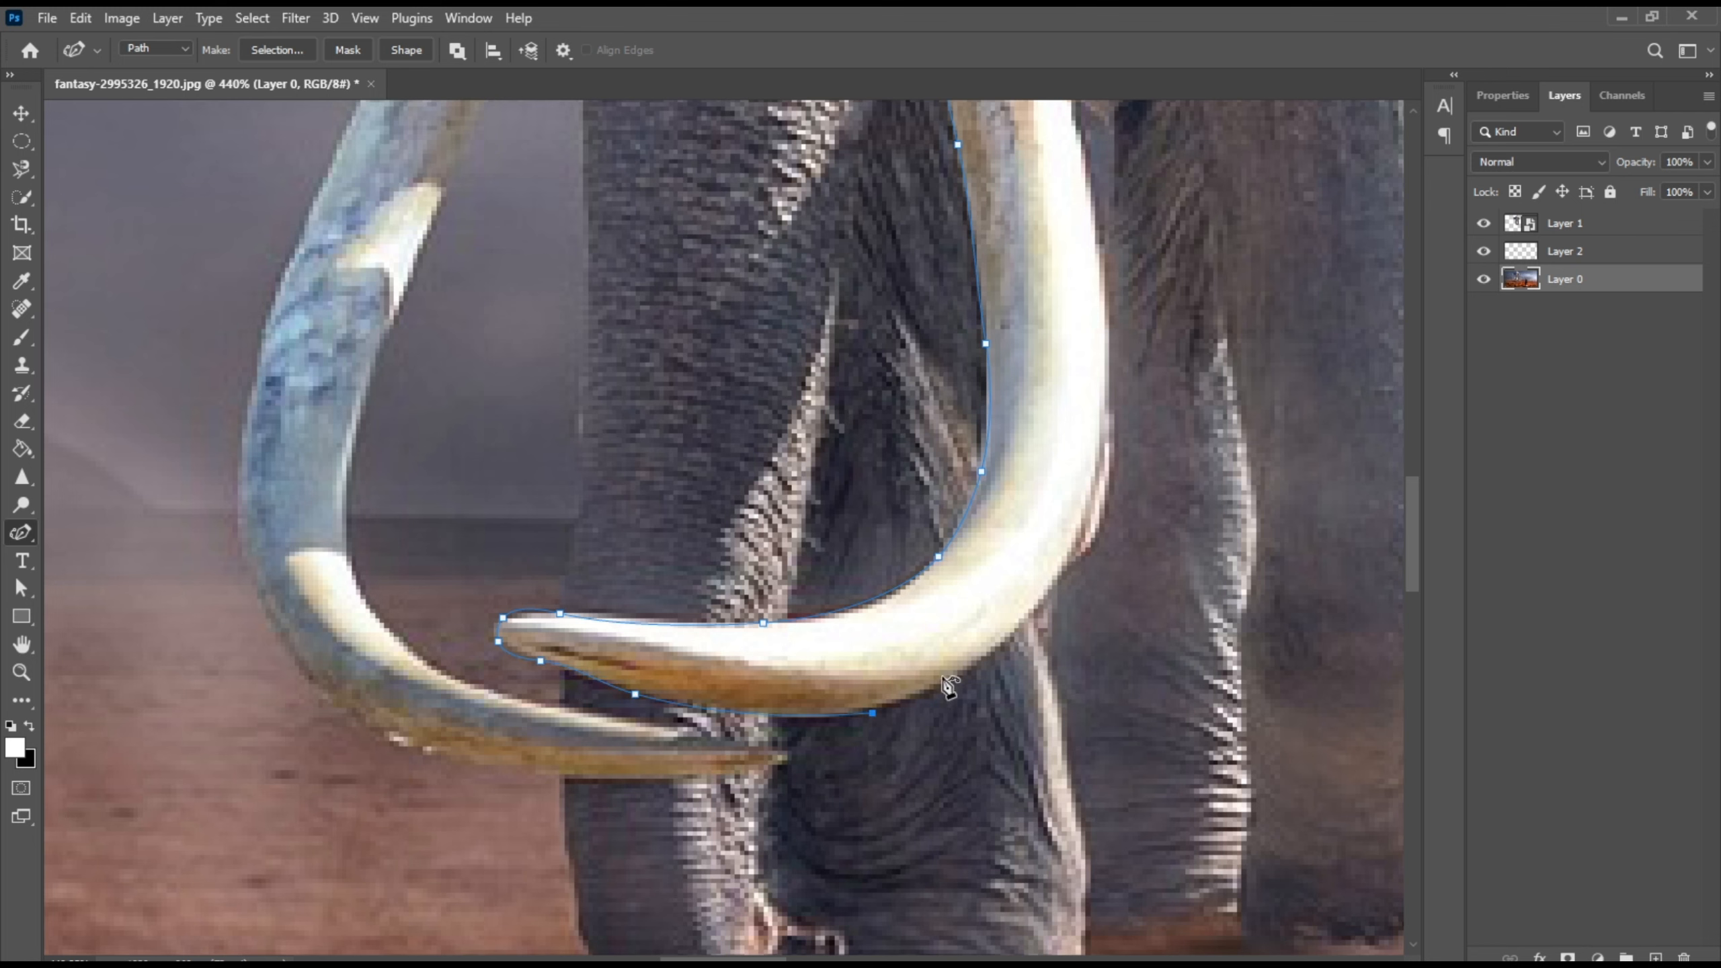
Step: Continue the right tusk's path from the underside around the bend and up its outer edge toward the base
{"action": "left_click", "coordinate": [1019, 623]}
{"action": "left_click_drag", "start_coordinate": [1030, 610], "coordinate": [835, 802]}
{"action": "left_click", "coordinate": [912, 595]}
{"action": "left_click_drag", "start_coordinate": [915, 570], "coordinate": [884, 769]}
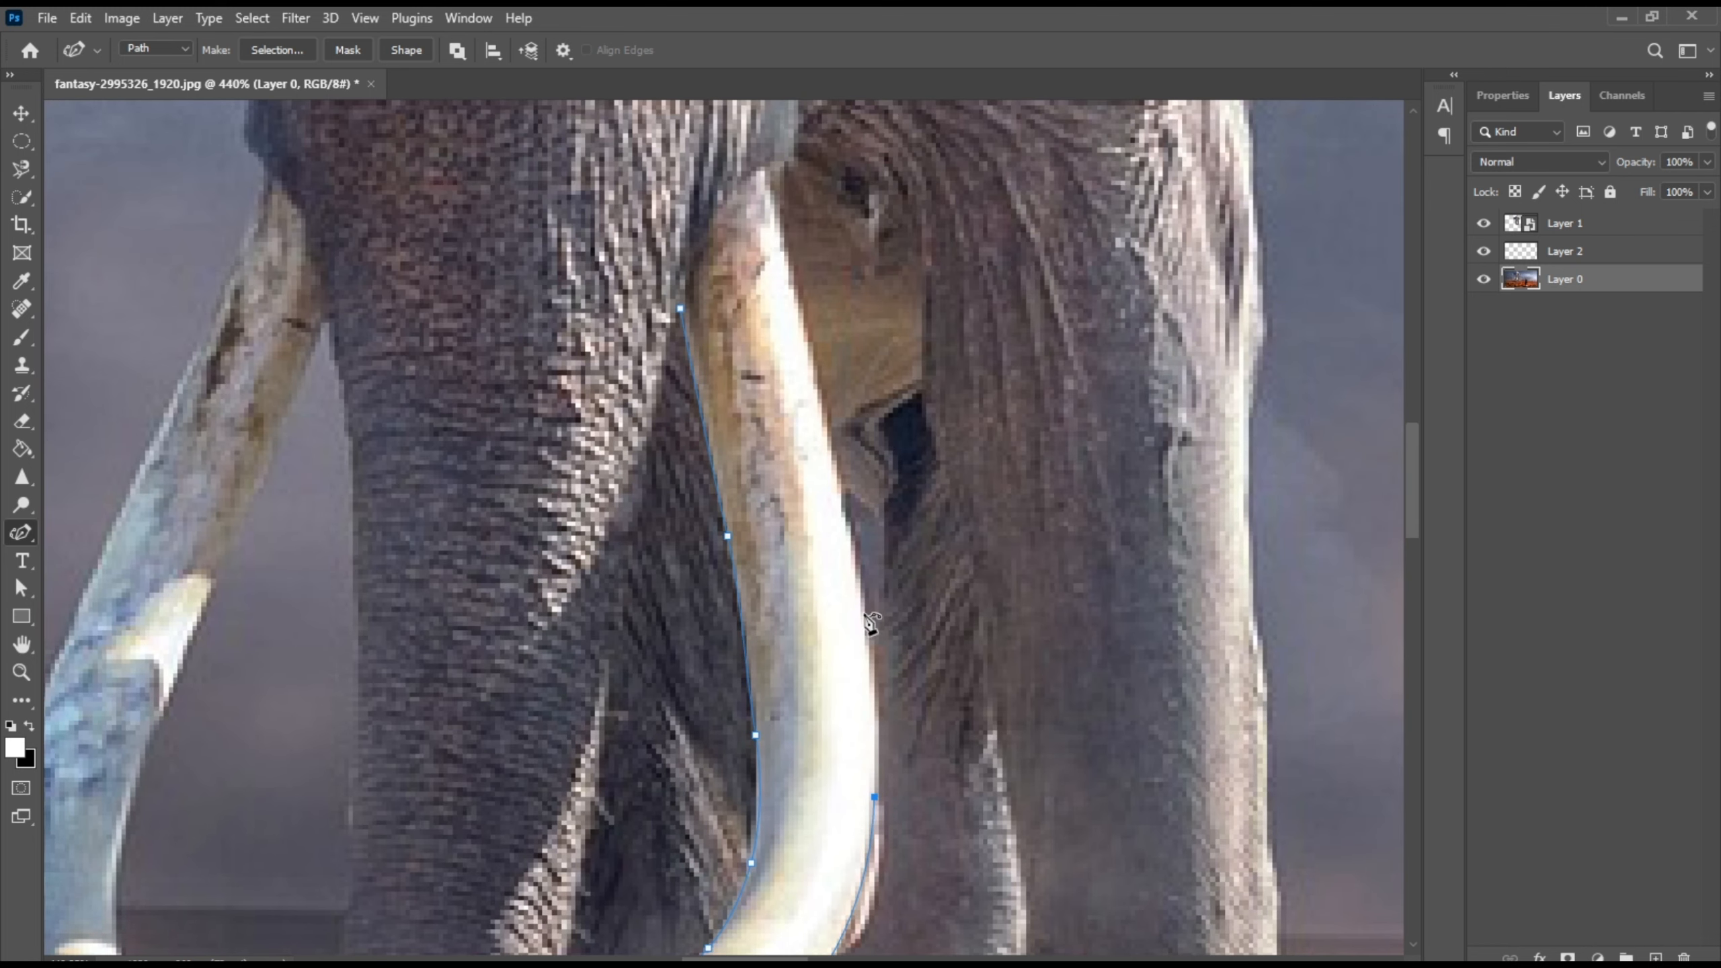
{"action": "left_click", "coordinate": [864, 590]}
{"action": "left_click_drag", "start_coordinate": [858, 574], "coordinate": [862, 792]}
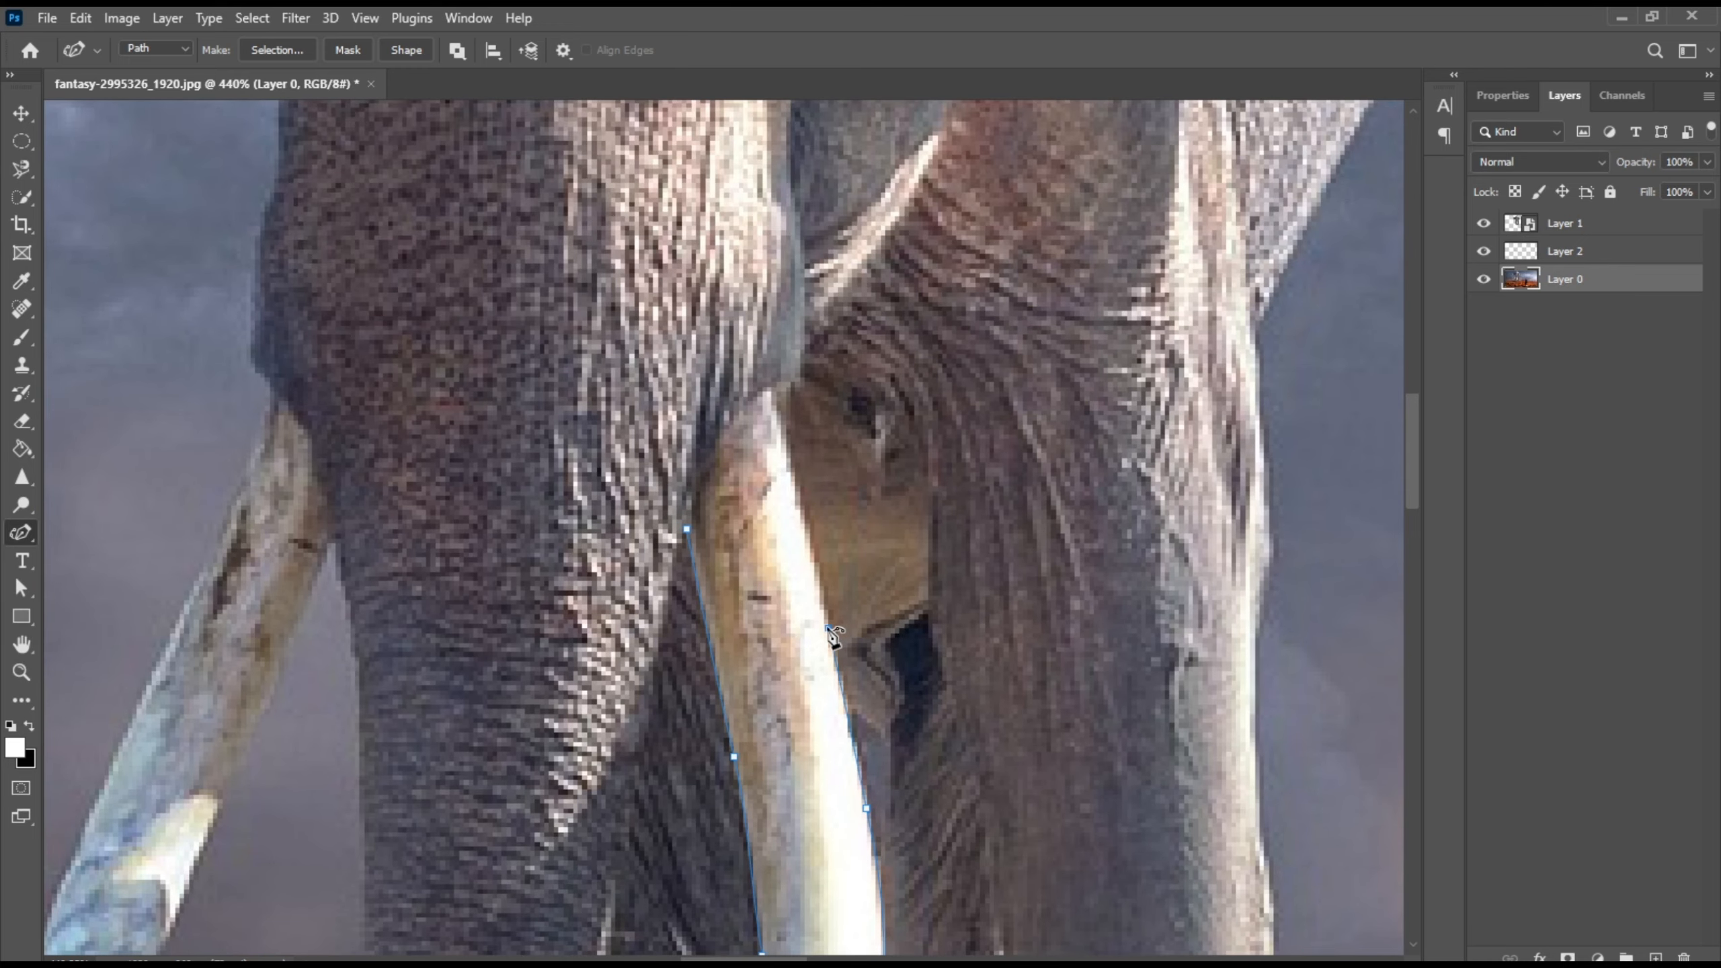
{"action": "left_click", "coordinate": [831, 629]}
{"action": "left_click_drag", "start_coordinate": [827, 614], "coordinate": [840, 823]}
Step: Trace the top of the right tusk where it meets the trunk and complete the path outline there
{"action": "left_click", "coordinate": [784, 602]}
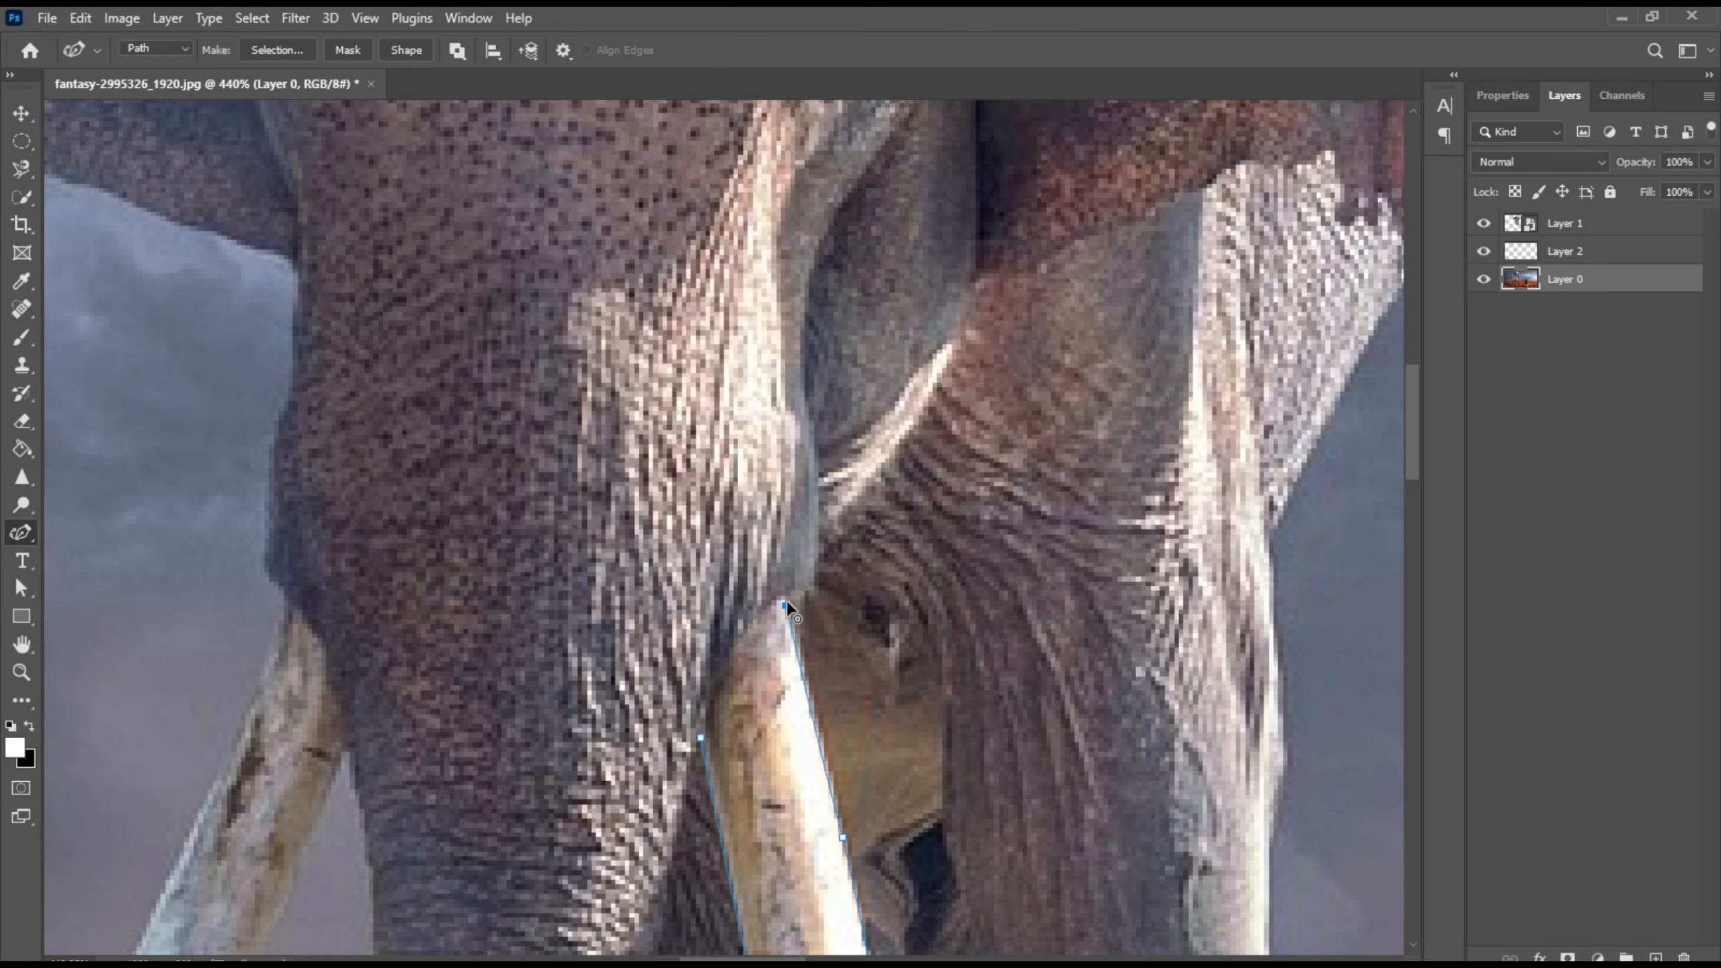
{"action": "left_click_drag", "start_coordinate": [784, 604], "coordinate": [786, 594]}
{"action": "left_click", "coordinate": [752, 623]}
{"action": "left_click", "coordinate": [723, 666]}
Step: Refine the anchor points around the right tusk's tip, adding one at its outermost end so the path follows the rounded point
{"action": "left_click_drag", "start_coordinate": [841, 814], "coordinate": [811, 358]}
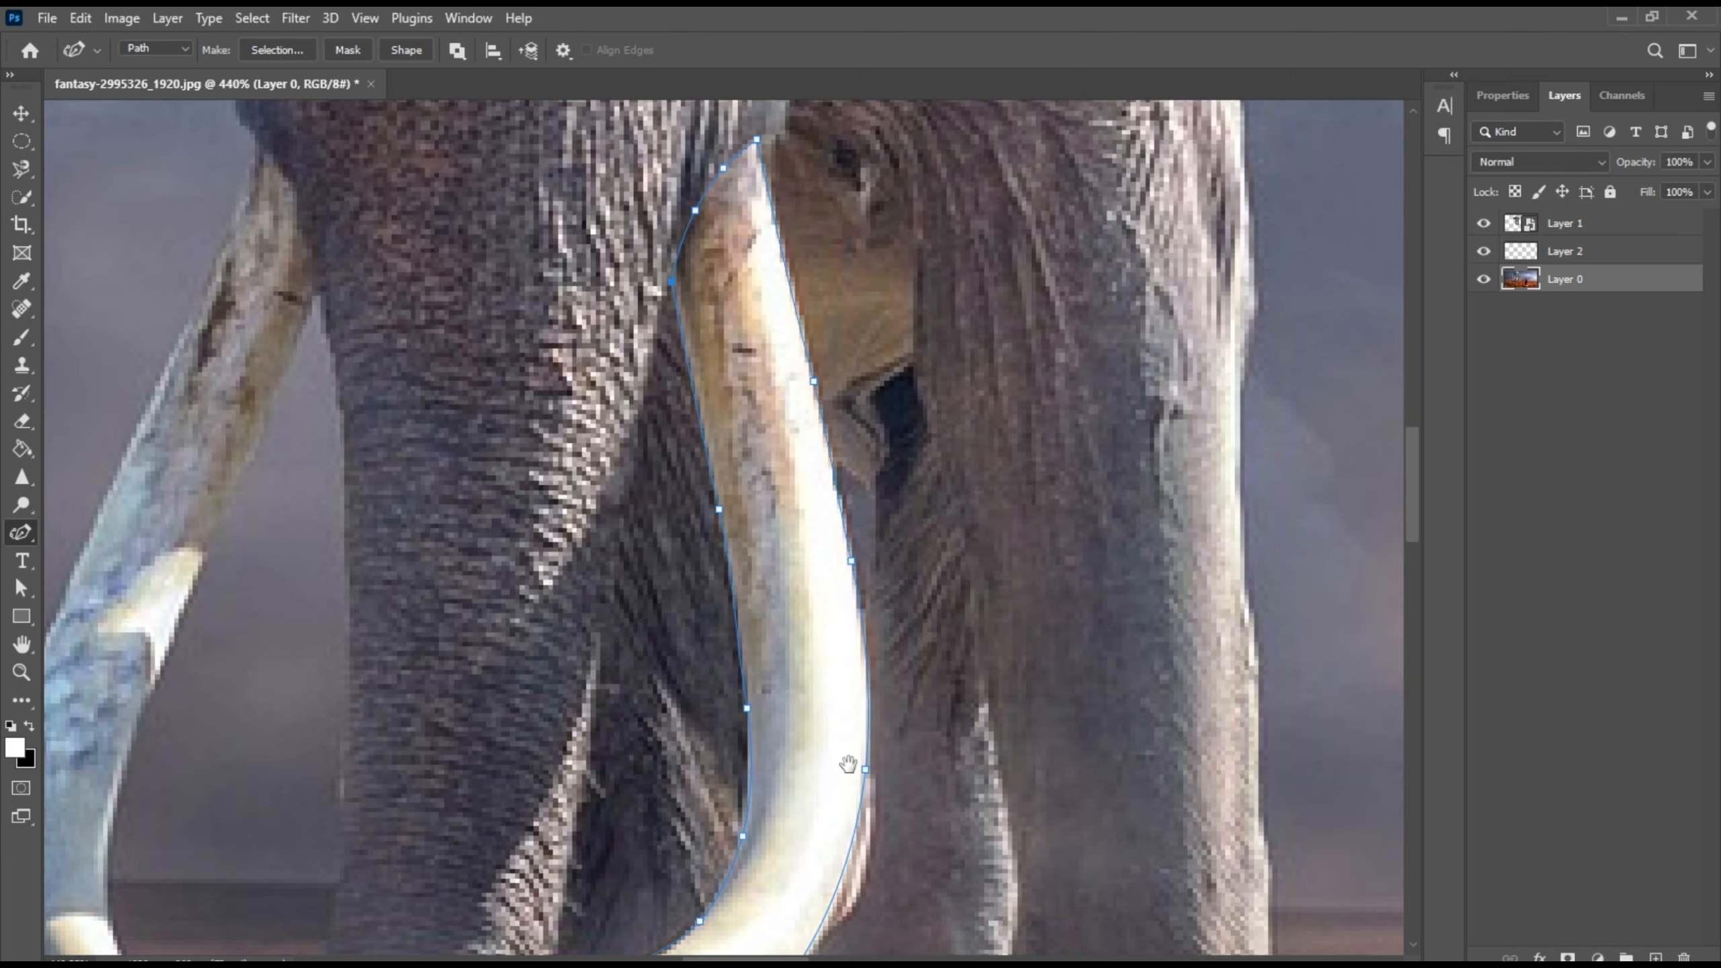
{"action": "left_click_drag", "start_coordinate": [846, 657], "coordinate": [816, 219]}
{"action": "left_click_drag", "start_coordinate": [613, 646], "coordinate": [656, 561]}
{"action": "scroll", "coordinate": [658, 602], "scroll_direction": "up", "scroll_amount": 4}
{"action": "scroll", "coordinate": [658, 601], "scroll_direction": "up", "scroll_amount": 3}
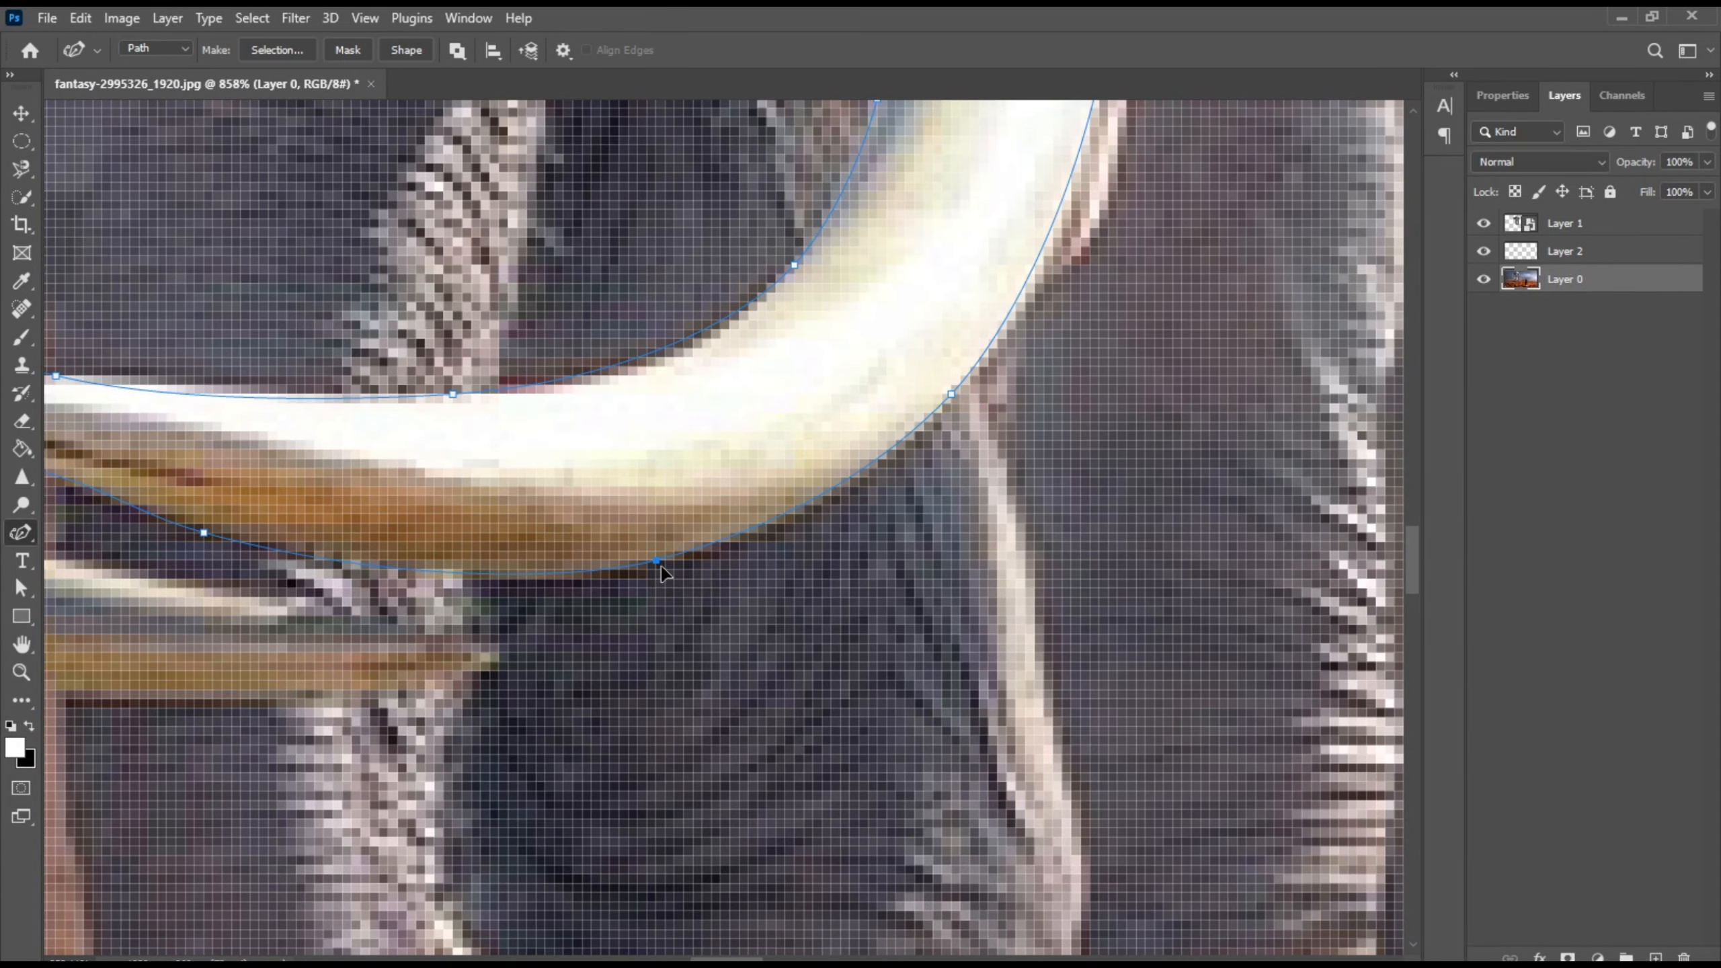
{"action": "left_click_drag", "start_coordinate": [641, 629], "coordinate": [953, 656]}
{"action": "double_click", "coordinate": [305, 462]}
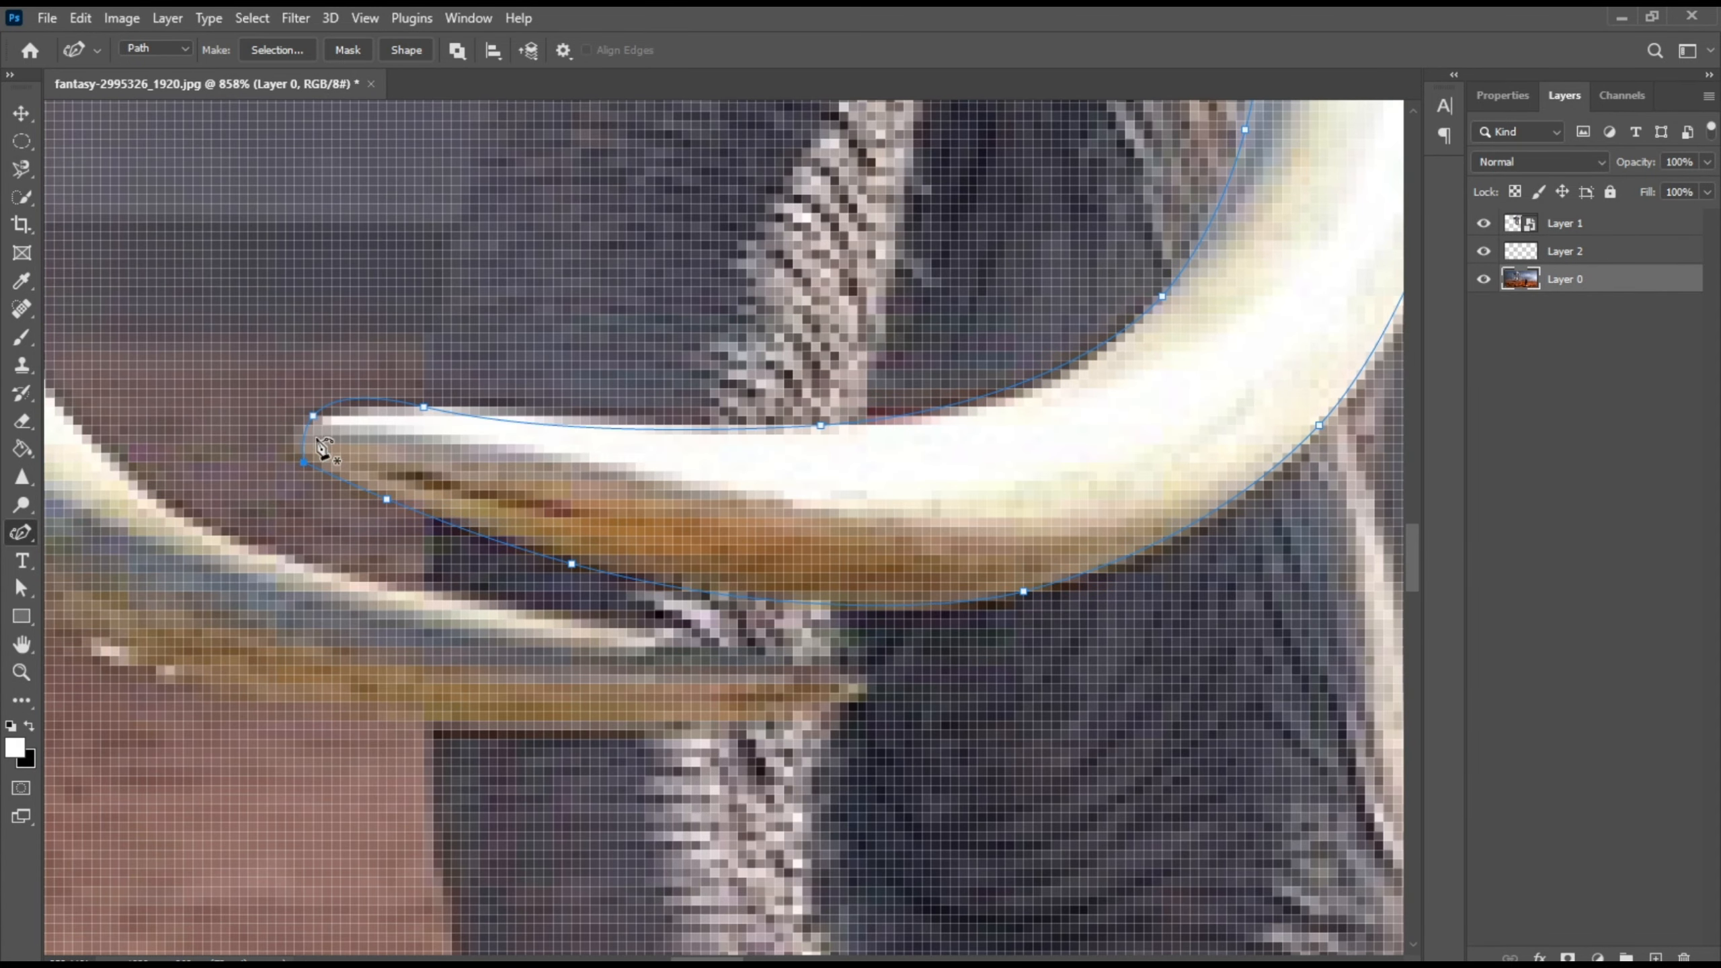
{"action": "double_click", "coordinate": [312, 416]}
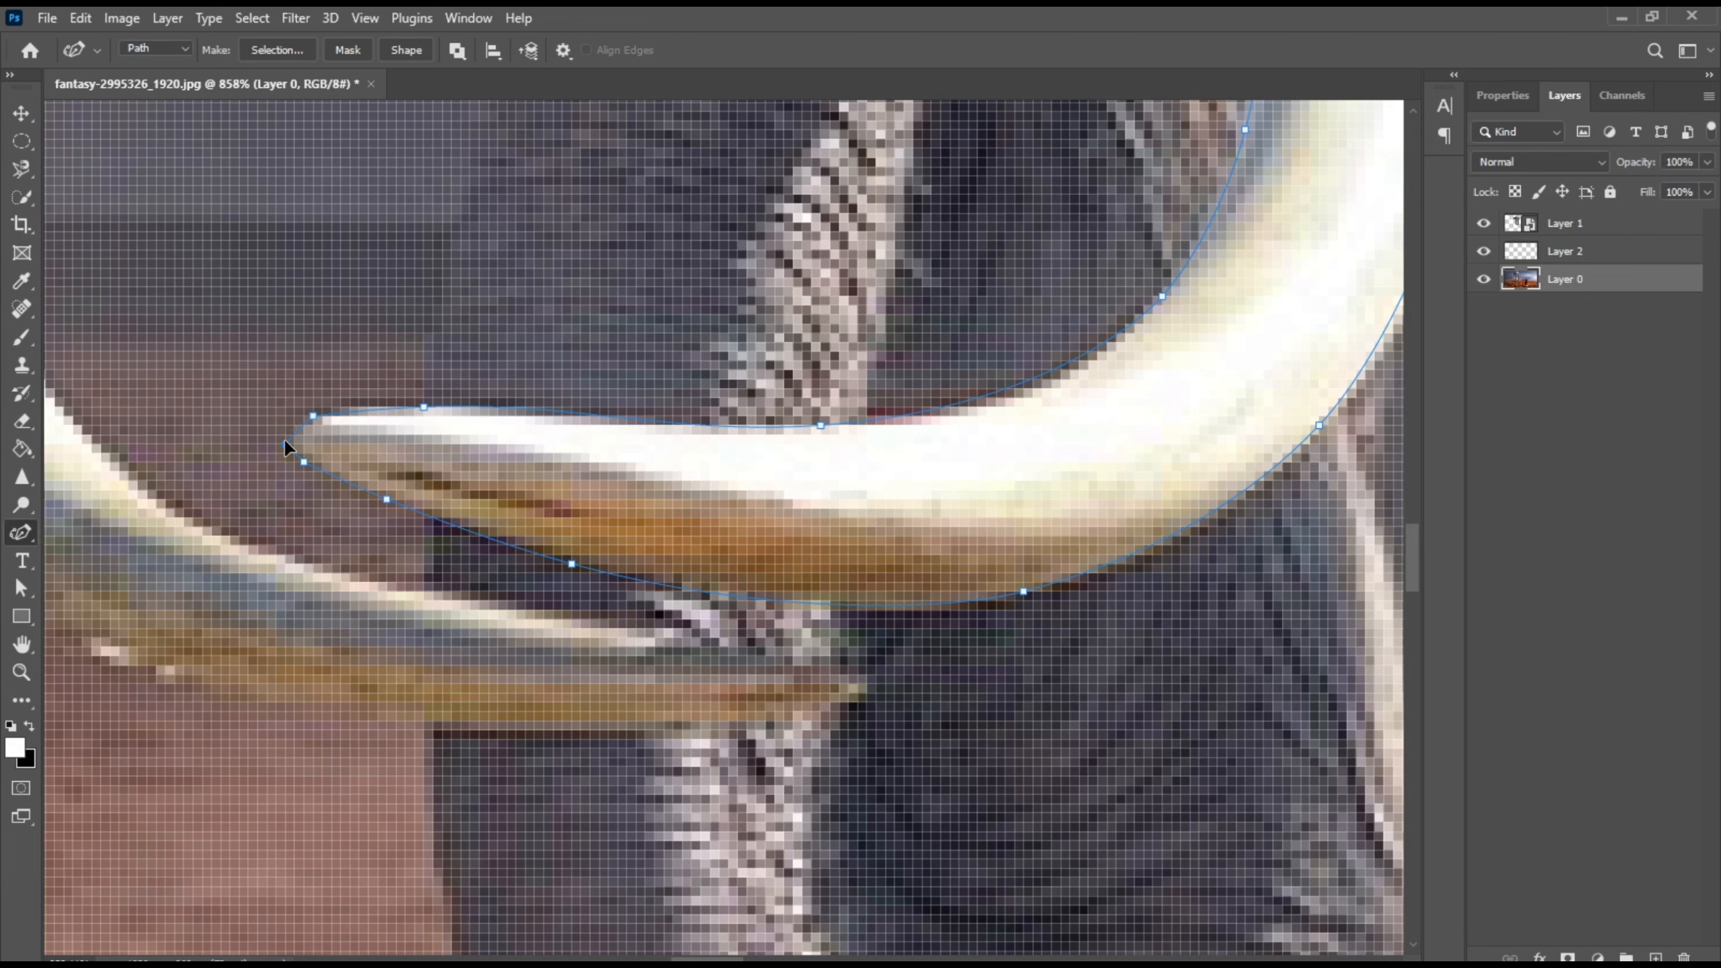
{"action": "double_click", "coordinate": [285, 435]}
{"action": "double_click", "coordinate": [422, 406]}
{"action": "double_click", "coordinate": [422, 406]}
Step: Adjust the anchor point on the inner side of the right tusk's bend to fit the tusk's edge
{"action": "left_click_drag", "start_coordinate": [1009, 473], "coordinate": [909, 662]}
{"action": "scroll", "coordinate": [1098, 453], "scroll_direction": "down", "scroll_amount": 6}
{"action": "left_click_drag", "start_coordinate": [1146, 372], "coordinate": [1116, 544]}
{"action": "scroll", "coordinate": [1116, 543], "scroll_direction": "up", "scroll_amount": 6}
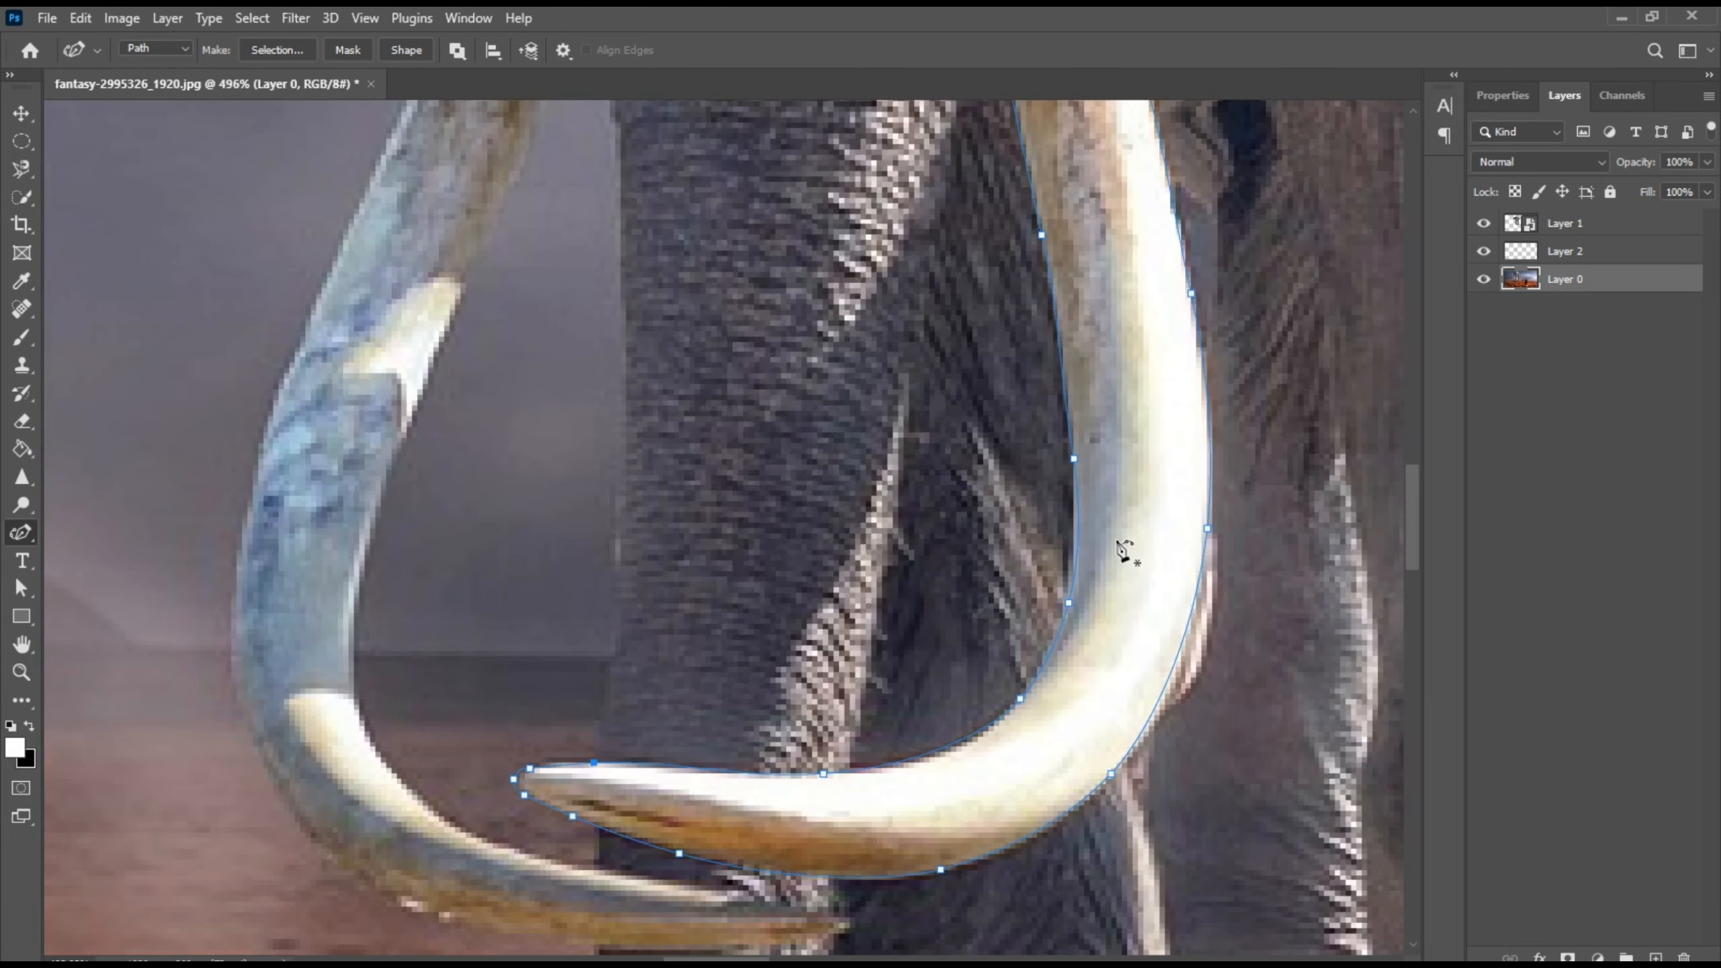
{"action": "left_click", "coordinate": [1033, 644]}
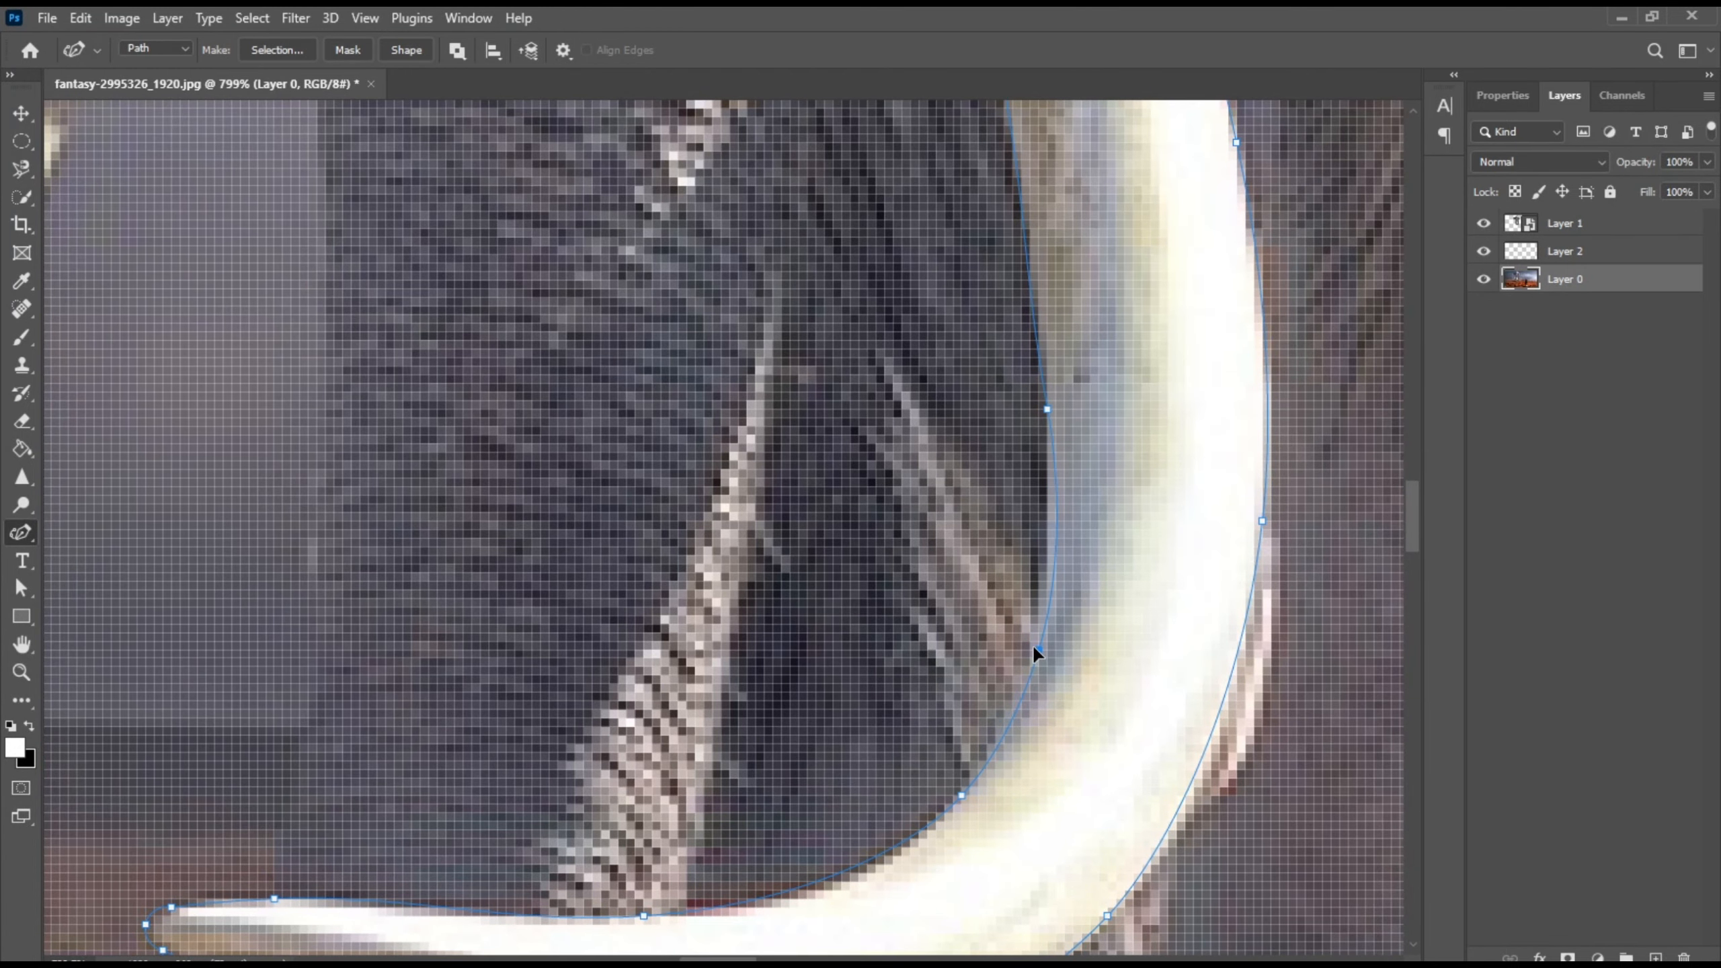
{"action": "scroll", "coordinate": [1033, 644], "scroll_direction": "down", "scroll_amount": 1}
{"action": "scroll", "coordinate": [1081, 620], "scroll_direction": "down", "scroll_amount": 6}
Step: Convert the closed path into a selection and copy the right tusk from Layer 0 onto a new layer
{"action": "right_click", "coordinate": [1010, 462]}
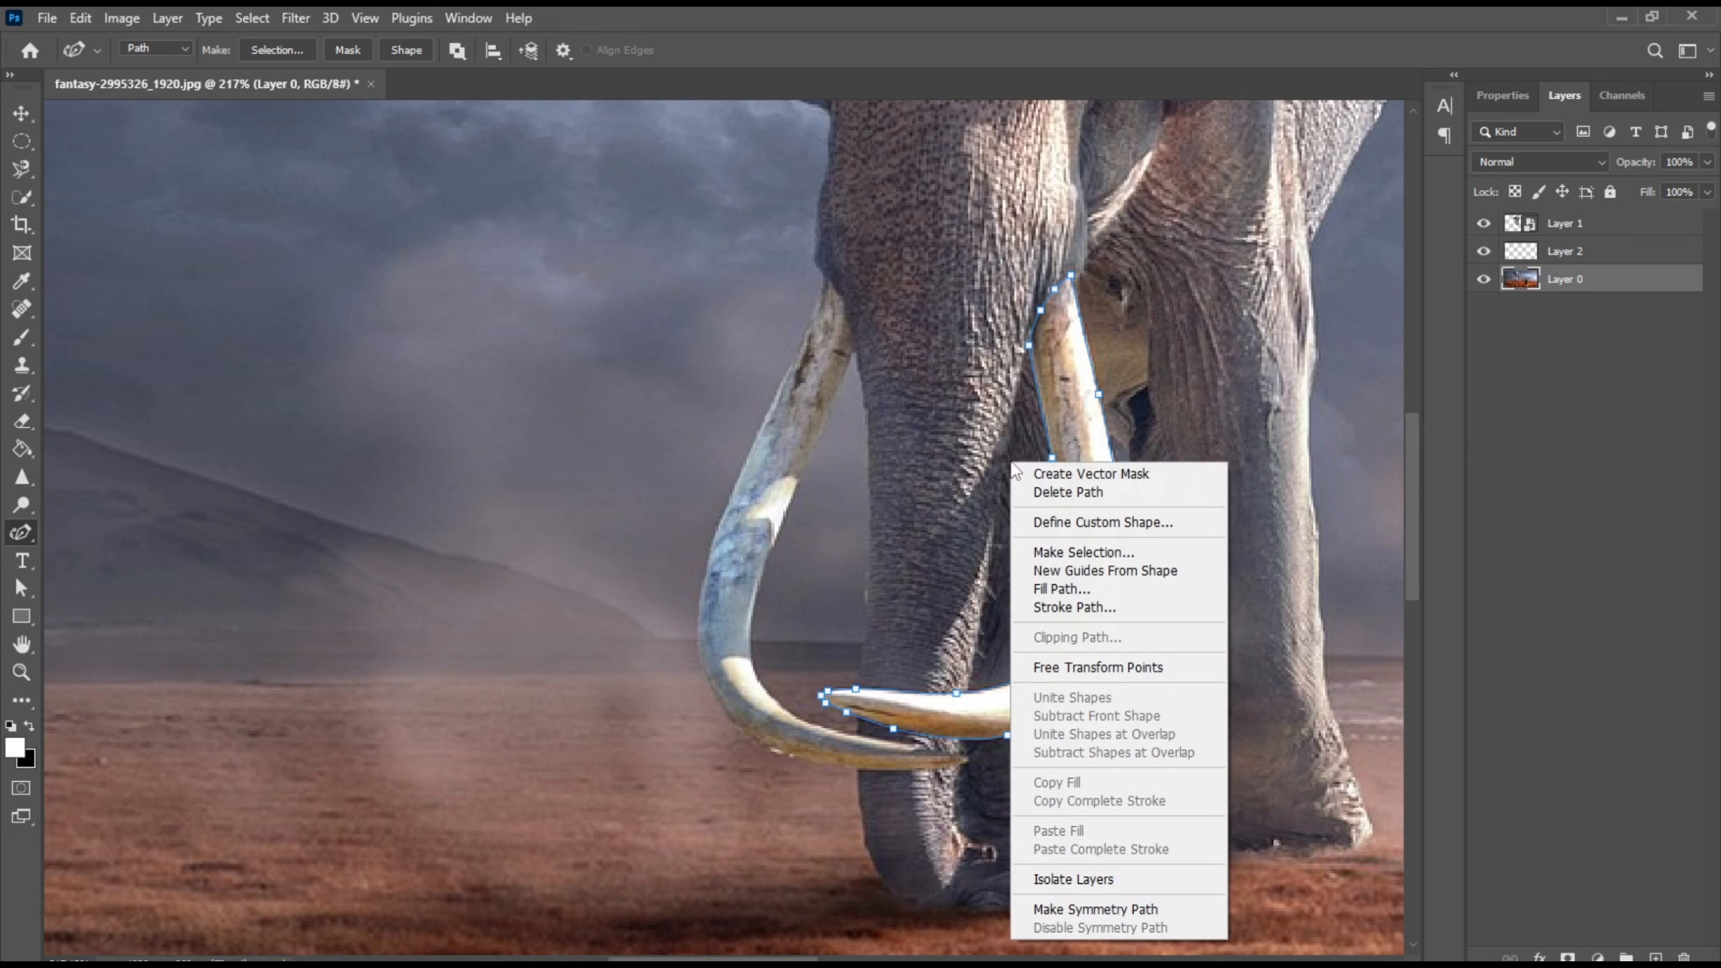
{"action": "left_click", "coordinate": [1085, 552]}
{"action": "left_click", "coordinate": [967, 261]}
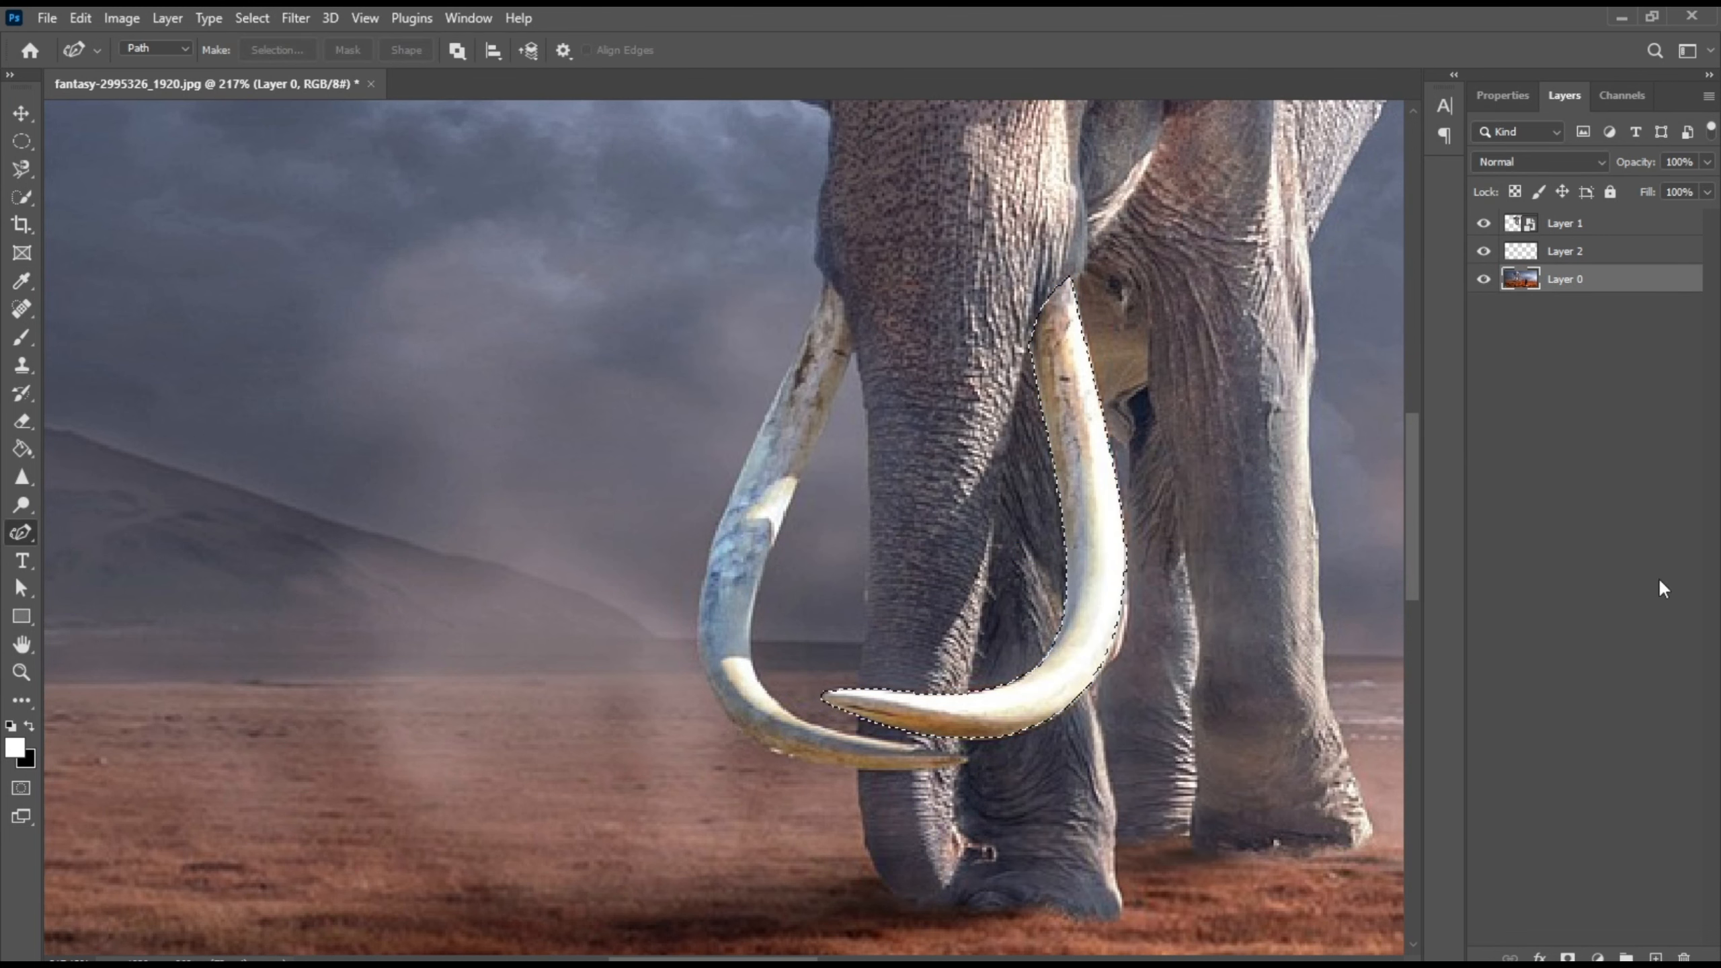
{"action": "key", "text": "ctrl+j"}
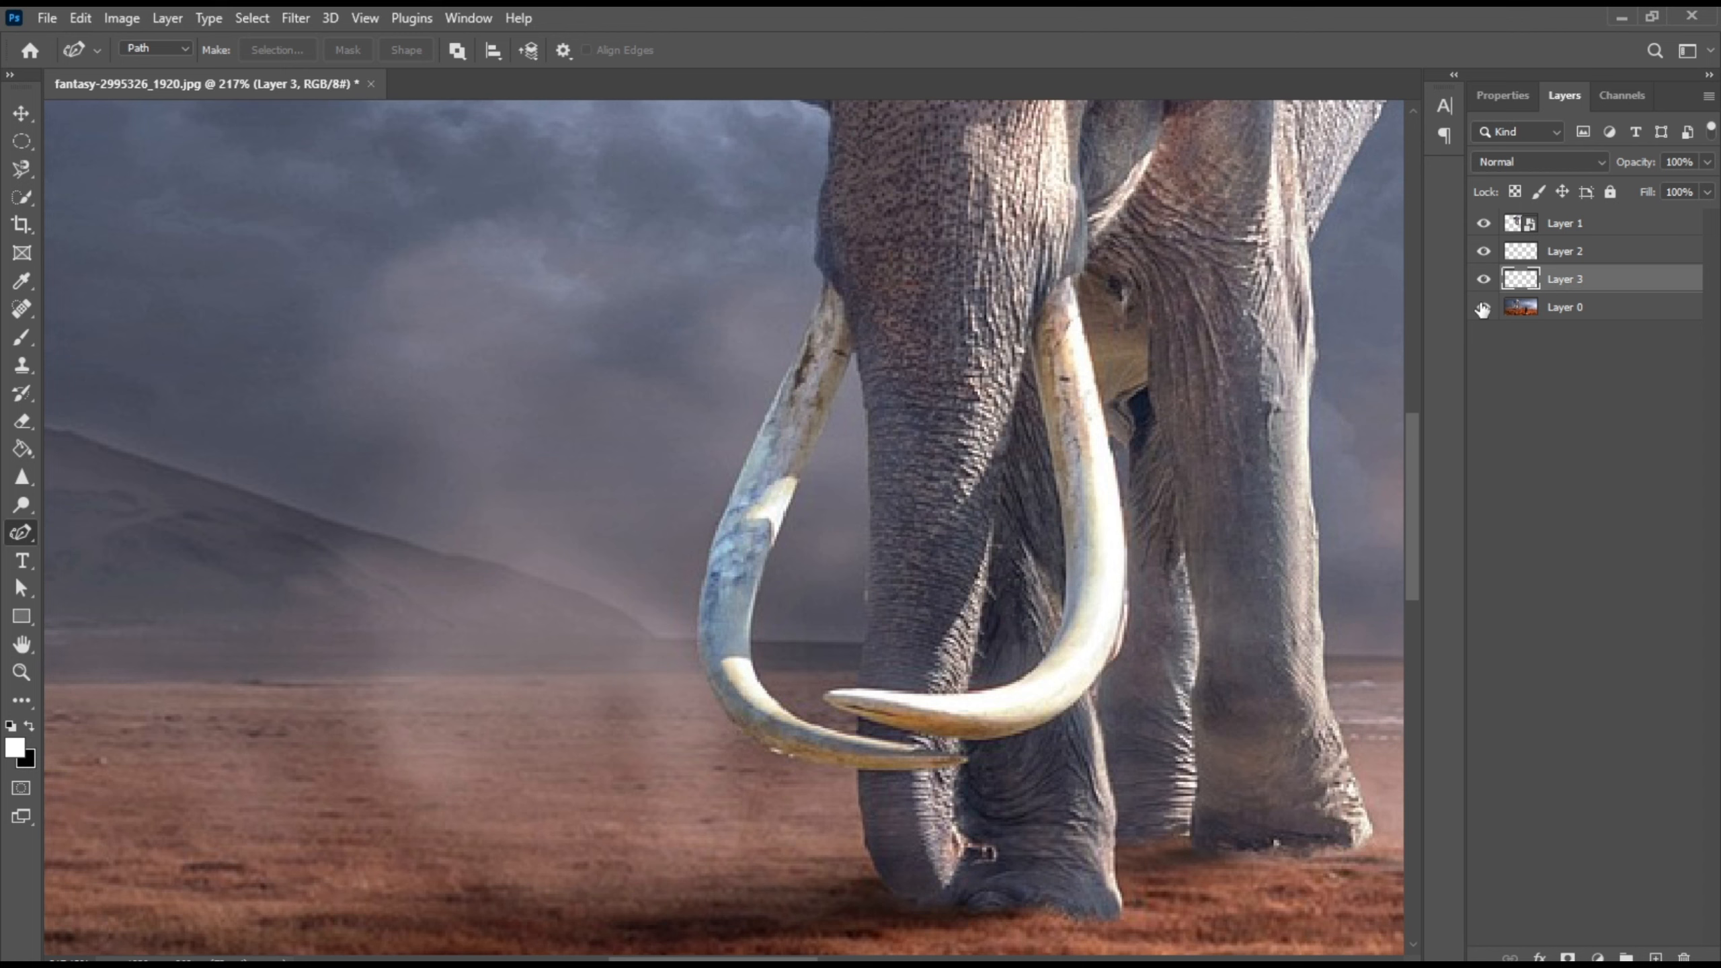
Step: Temporarily hide Layer 0 and Layer 1 to check the tusk cutouts, and restore both layers' visibility
{"action": "left_click", "coordinate": [1483, 308]}
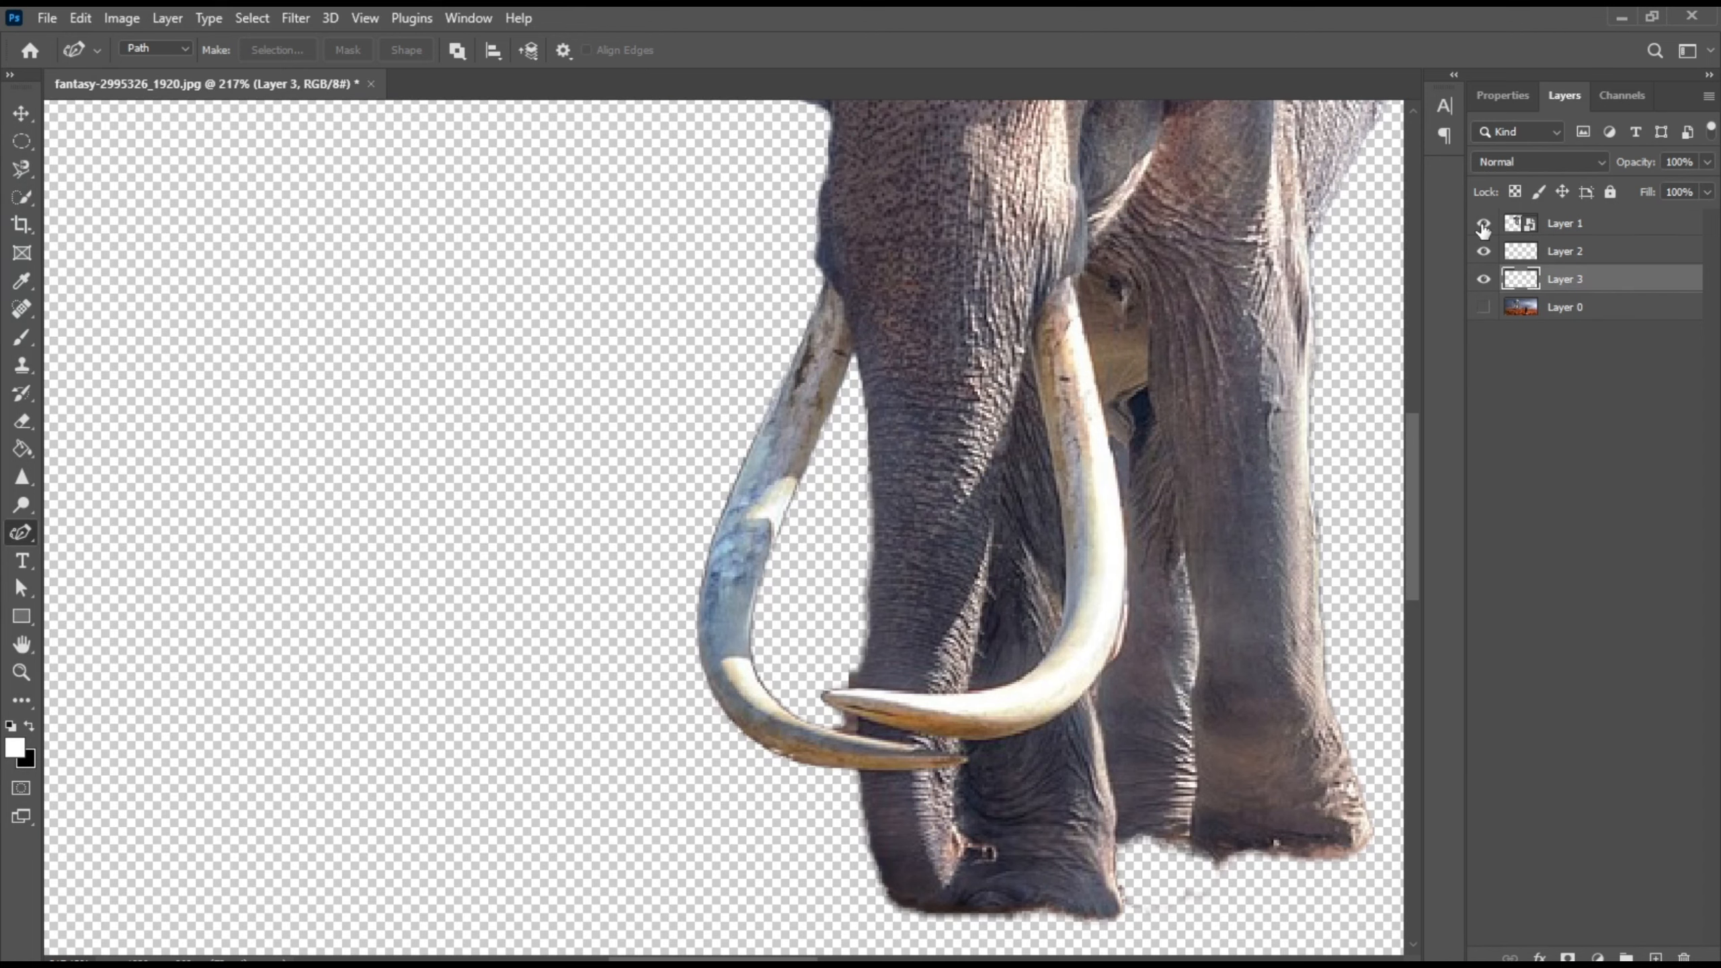
{"action": "left_click", "coordinate": [1483, 226]}
{"action": "left_click", "coordinate": [1484, 224]}
{"action": "left_click", "coordinate": [1483, 308]}
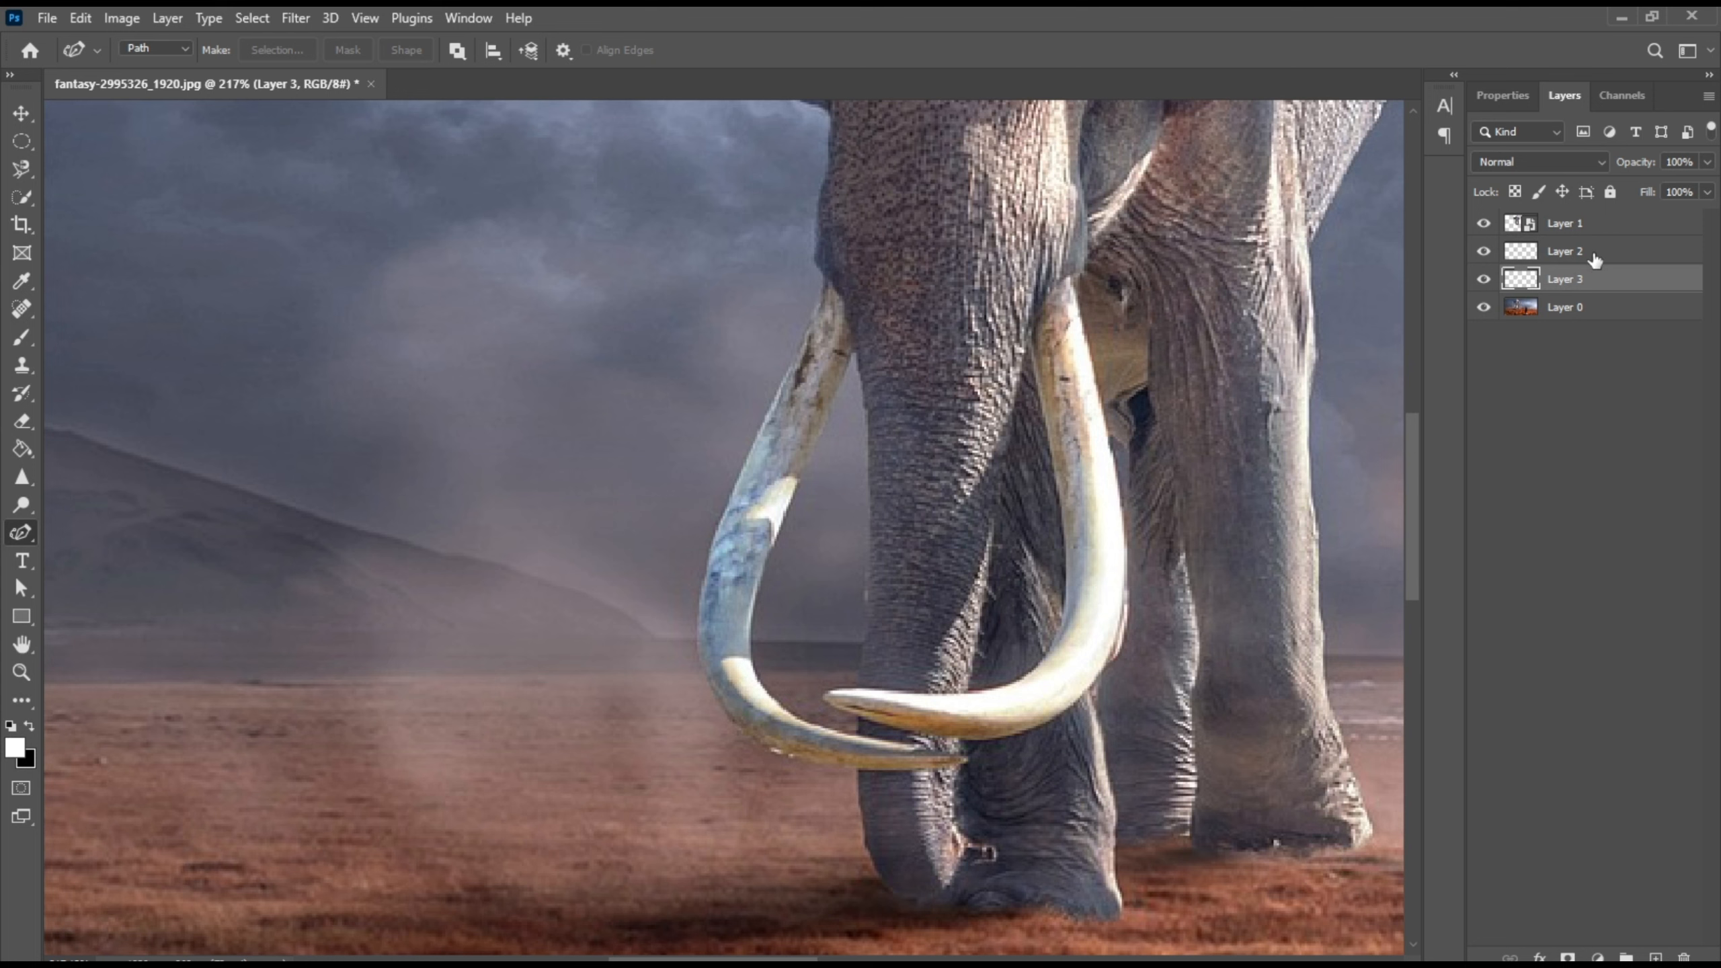
Step: Merge the two tusk layers, Layer 2 and Layer 3, into one and rename it "tusk"
{"action": "left_click", "coordinate": [1592, 257], "text": "shift"}
{"action": "right_click", "coordinate": [1586, 263]}
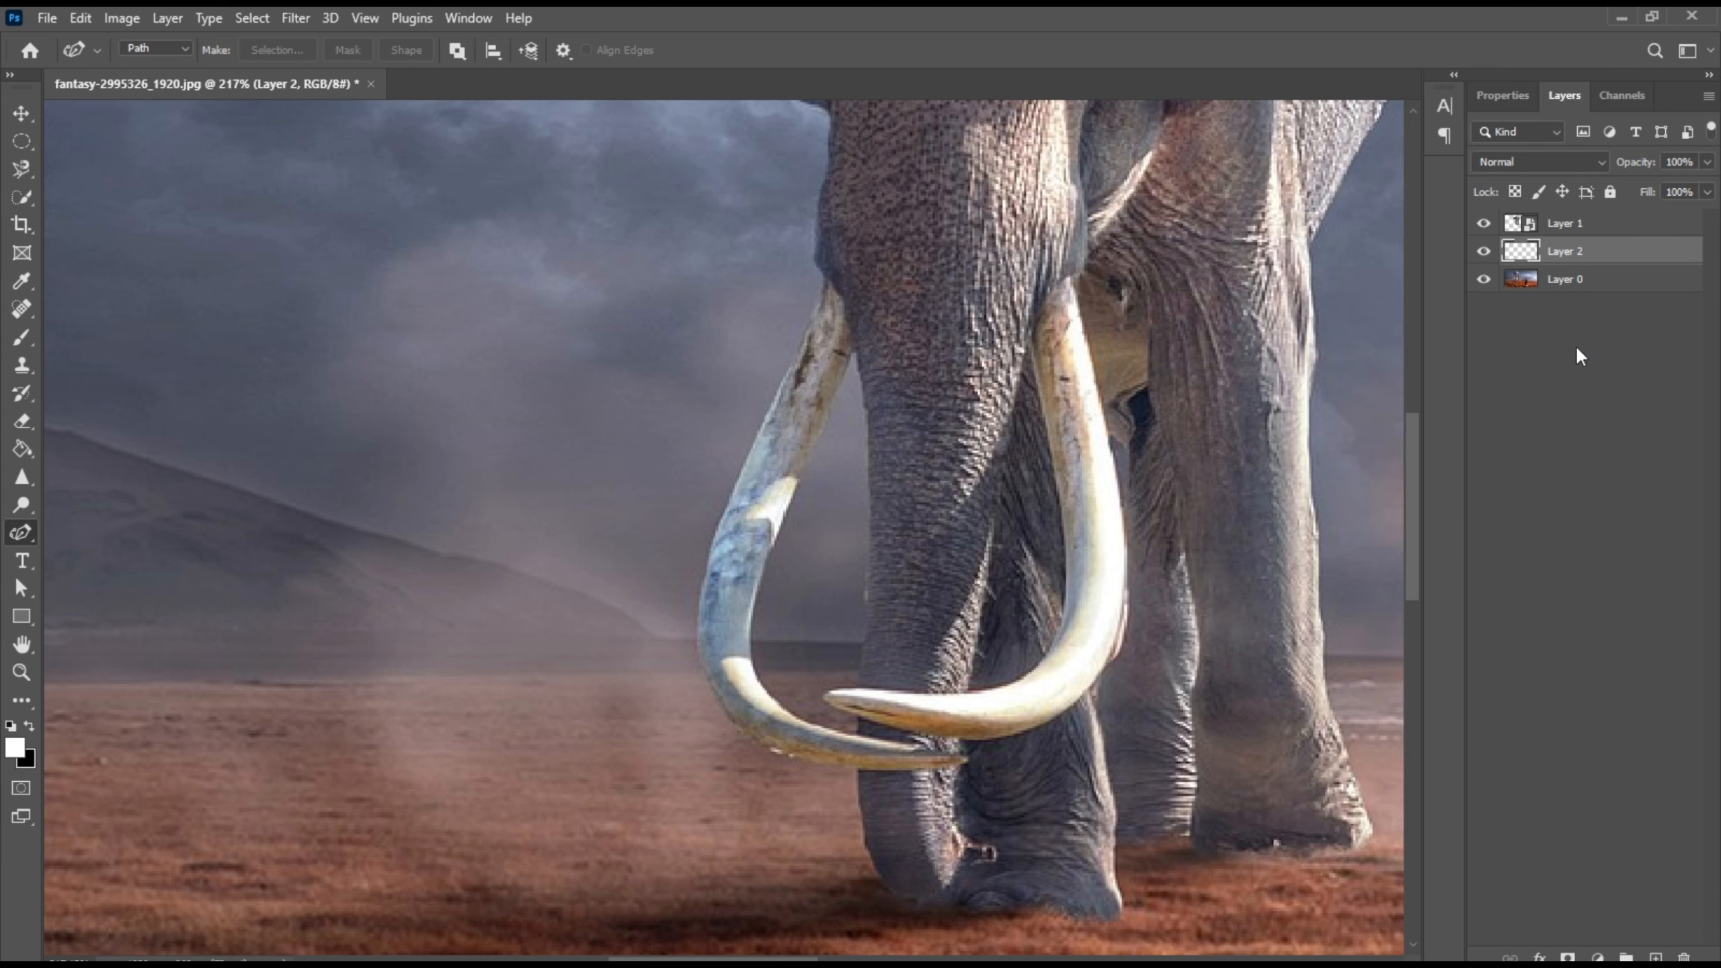
{"action": "double_click", "coordinate": [1562, 251]}
{"action": "type", "text": "tusk"}
{"action": "key", "text": "Return"}
Step: Rename Layer 1, which holds the cut-out animal, to "elephant"
{"action": "left_click", "coordinate": [1565, 227]}
{"action": "double_click", "coordinate": [1565, 224]}
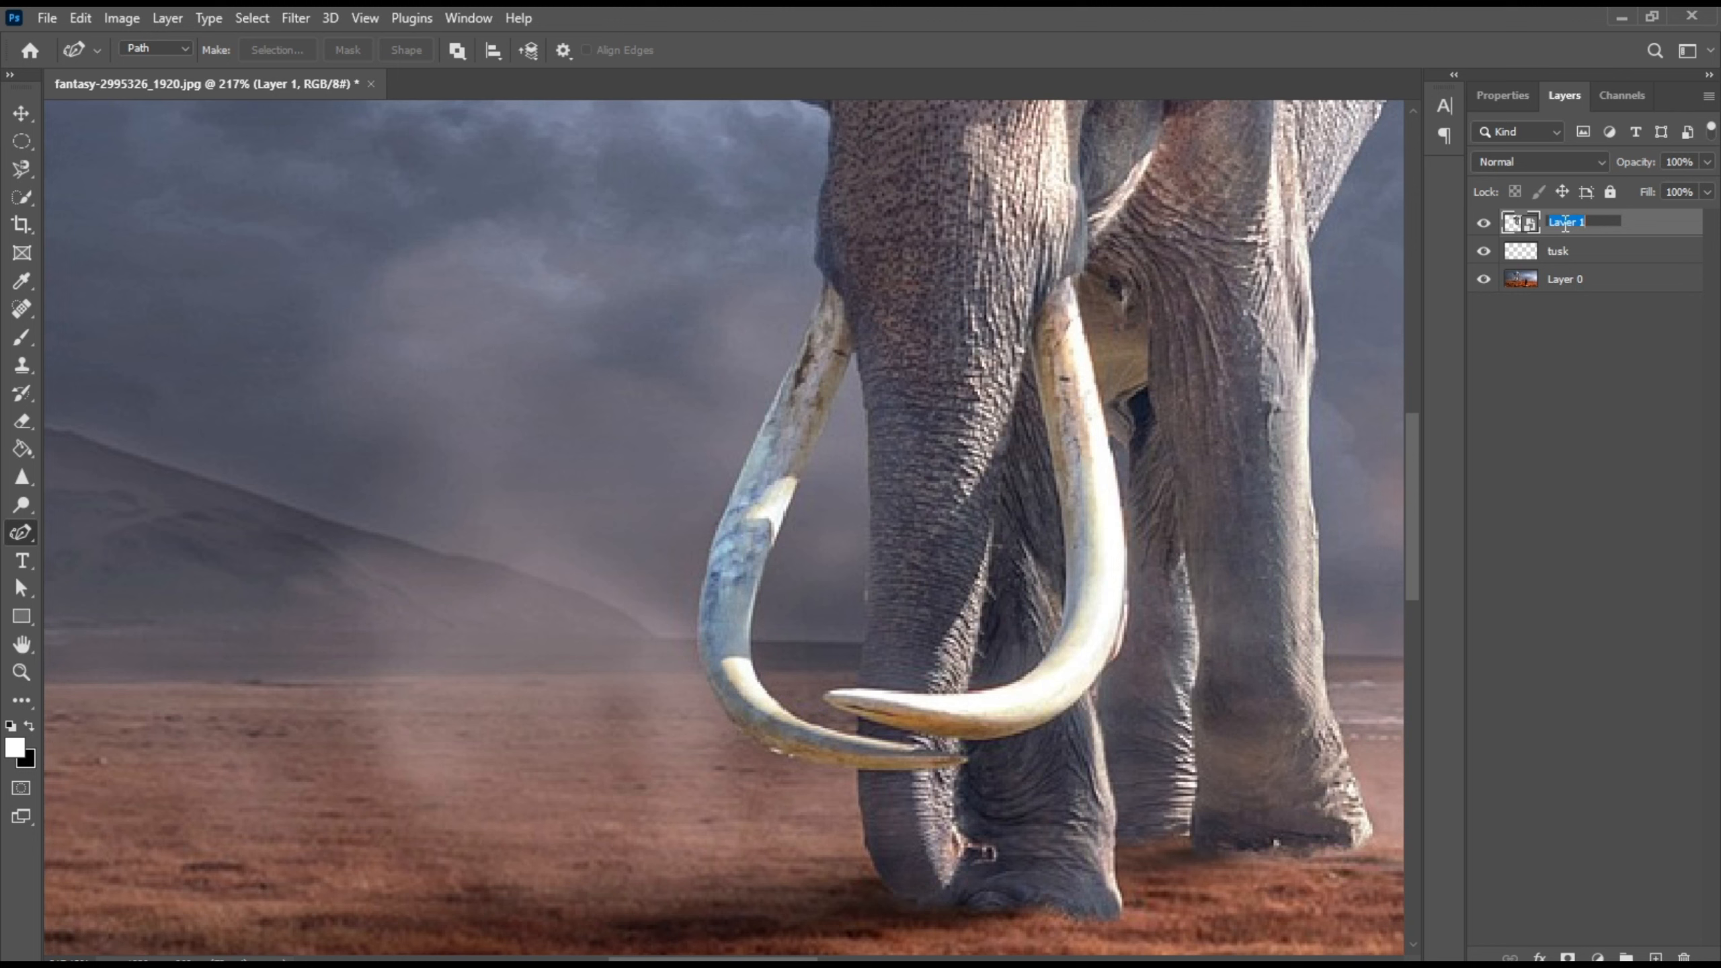
{"action": "type", "text": "elephant"}
{"action": "key", "text": "Return"}
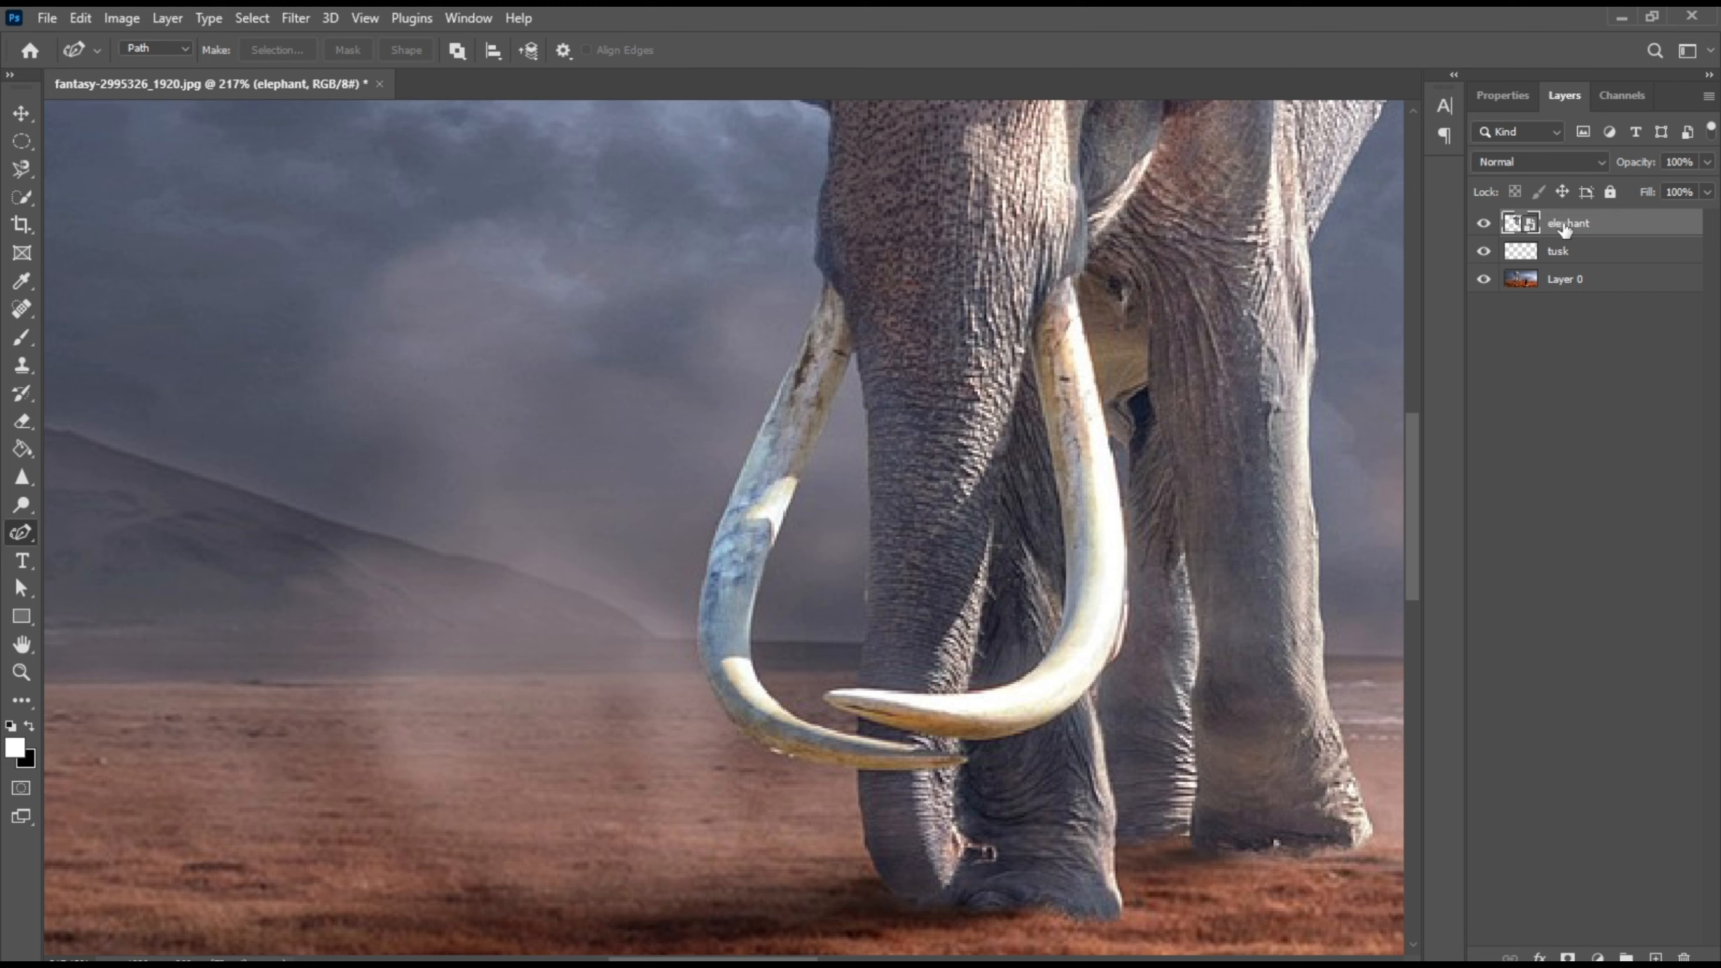
Step: Convert the tusk layer to a smart object
{"action": "left_click", "coordinate": [1565, 257]}
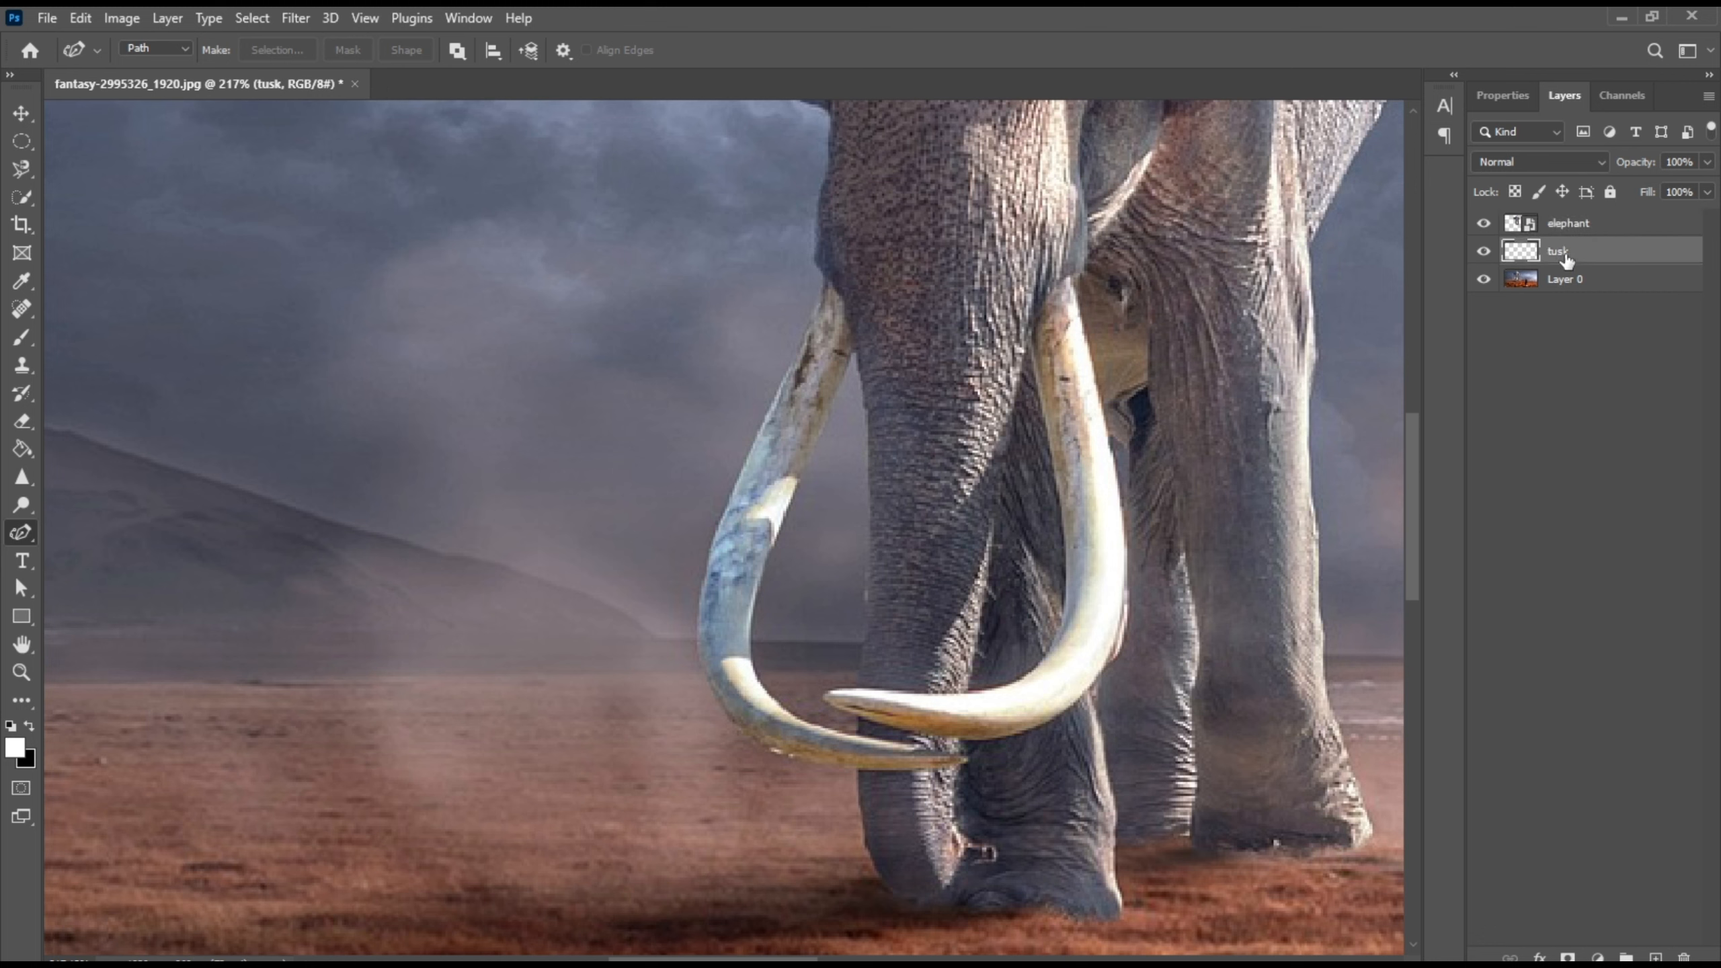
{"action": "right_click", "coordinate": [1566, 259]}
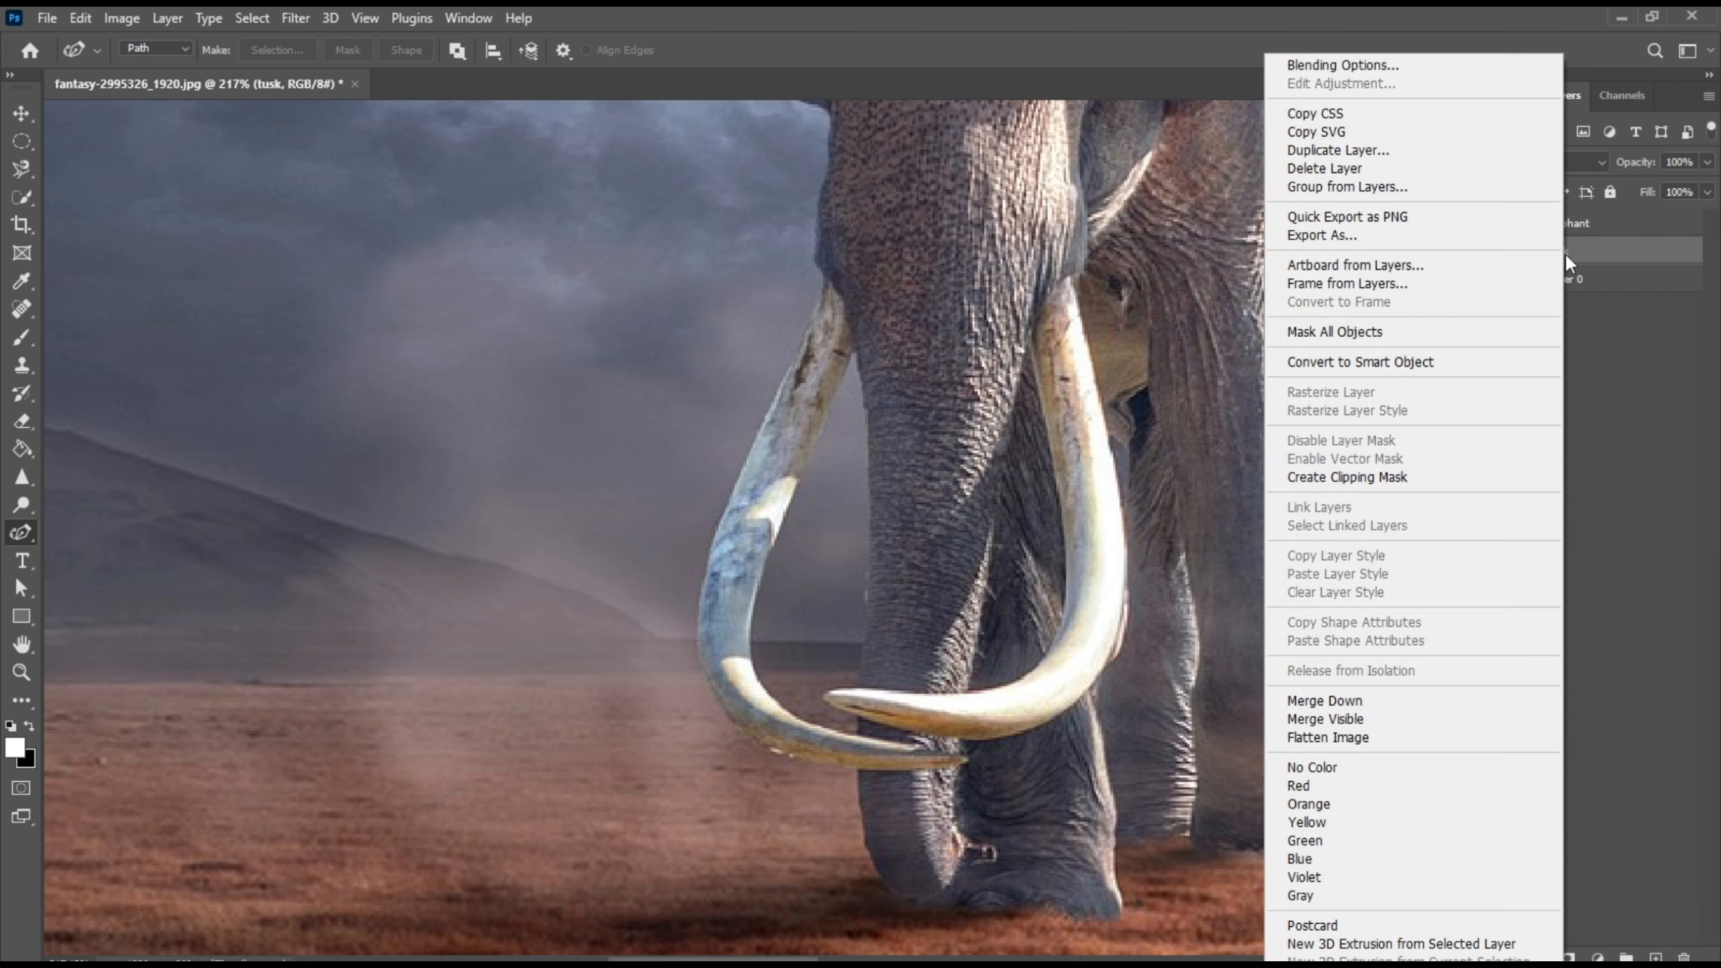
{"action": "left_click", "coordinate": [1428, 360]}
Step: Add a Color Lookup adjustment layer directly above Layer 0 and set its 3D LUT file to Moonlight.3DL
{"action": "scroll", "coordinate": [1213, 413], "scroll_direction": "down", "scroll_amount": 1}
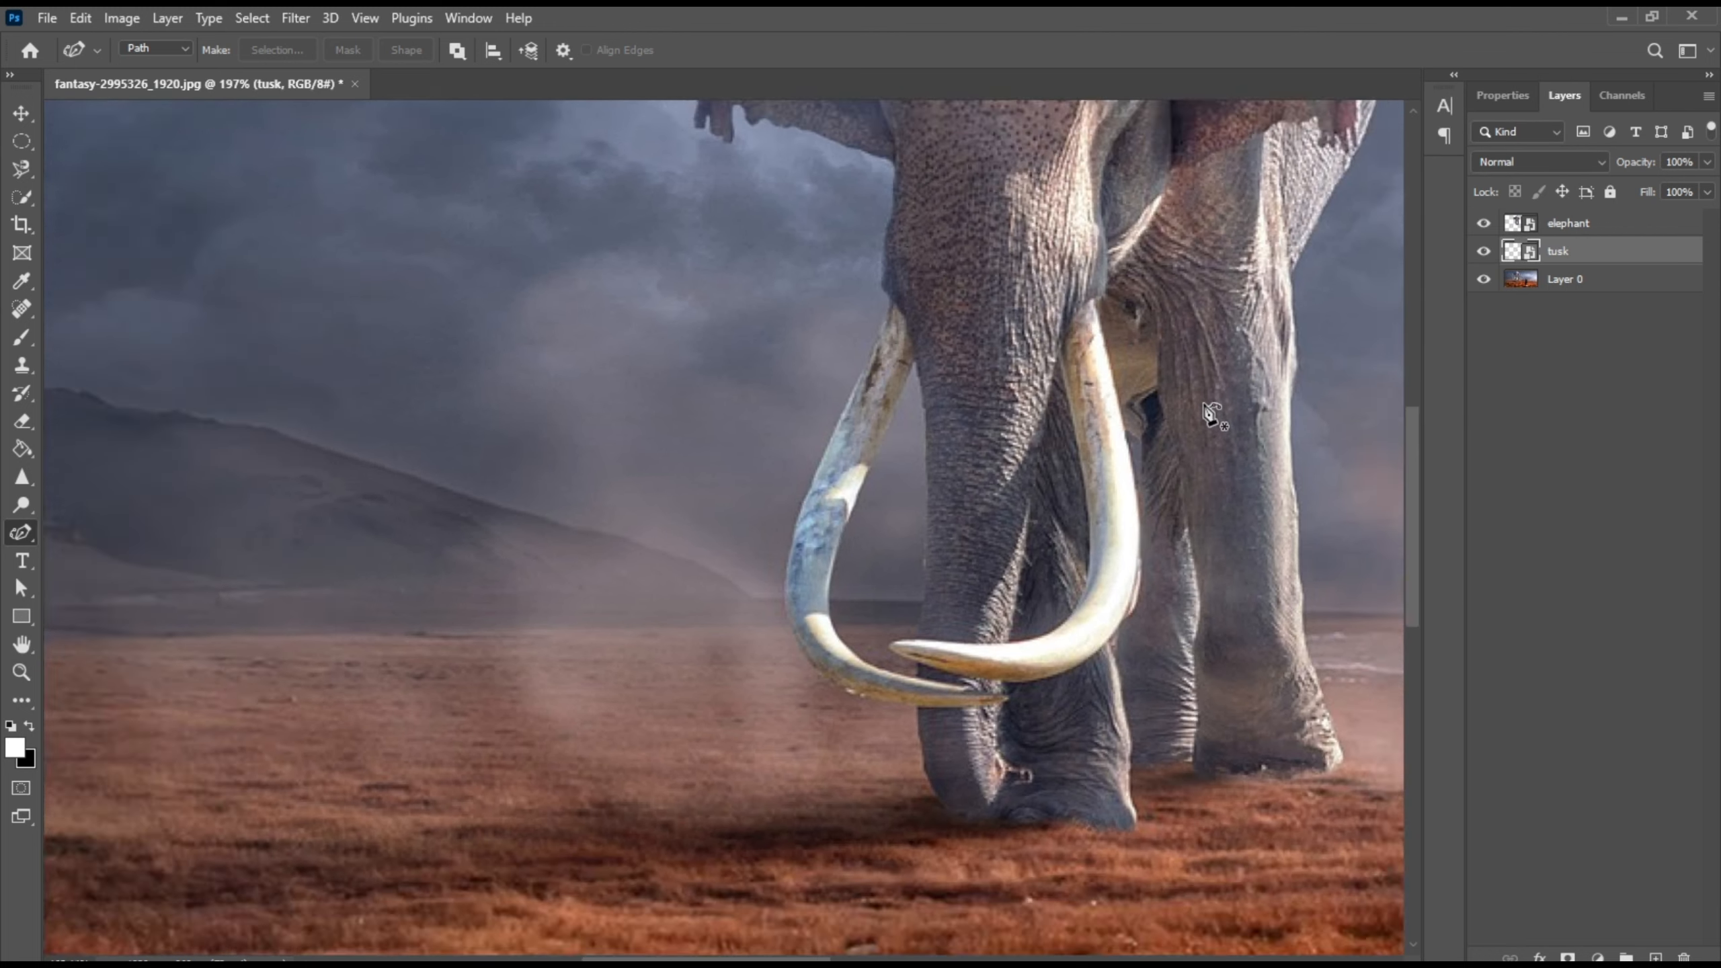
{"action": "scroll", "coordinate": [1206, 407], "scroll_direction": "down", "scroll_amount": 8}
{"action": "left_click_drag", "start_coordinate": [1209, 386], "coordinate": [862, 499]}
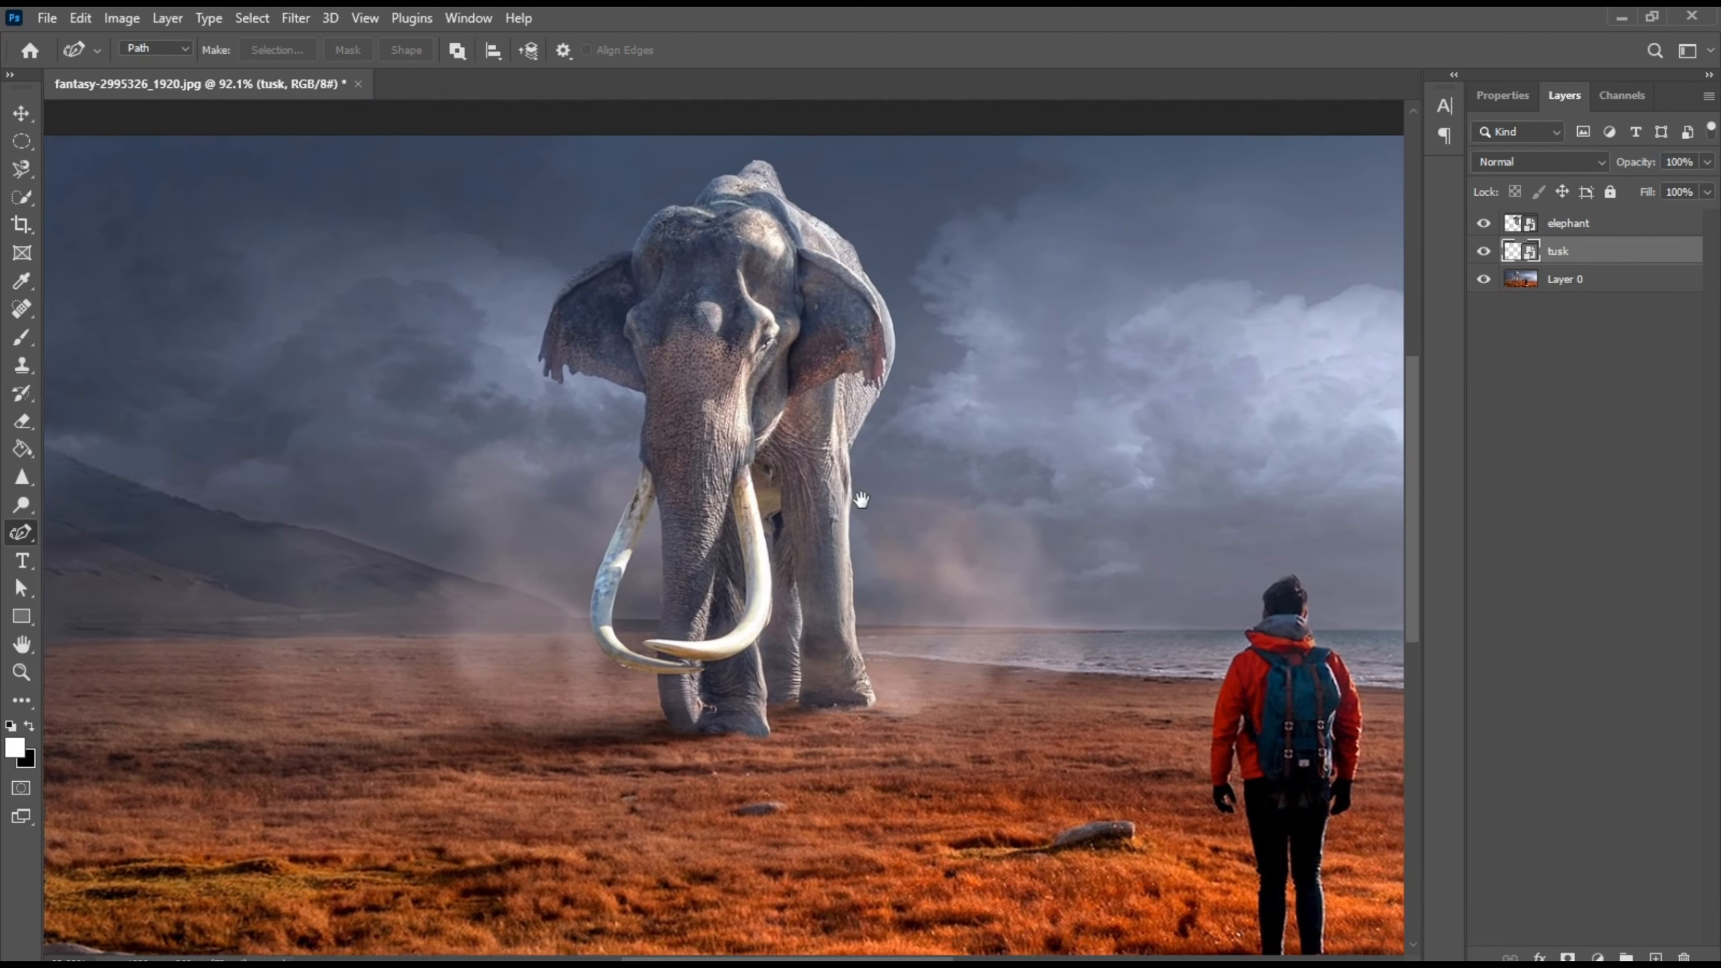
{"action": "scroll", "coordinate": [861, 499], "scroll_direction": "down", "scroll_amount": 3}
{"action": "left_click", "coordinate": [21, 113]}
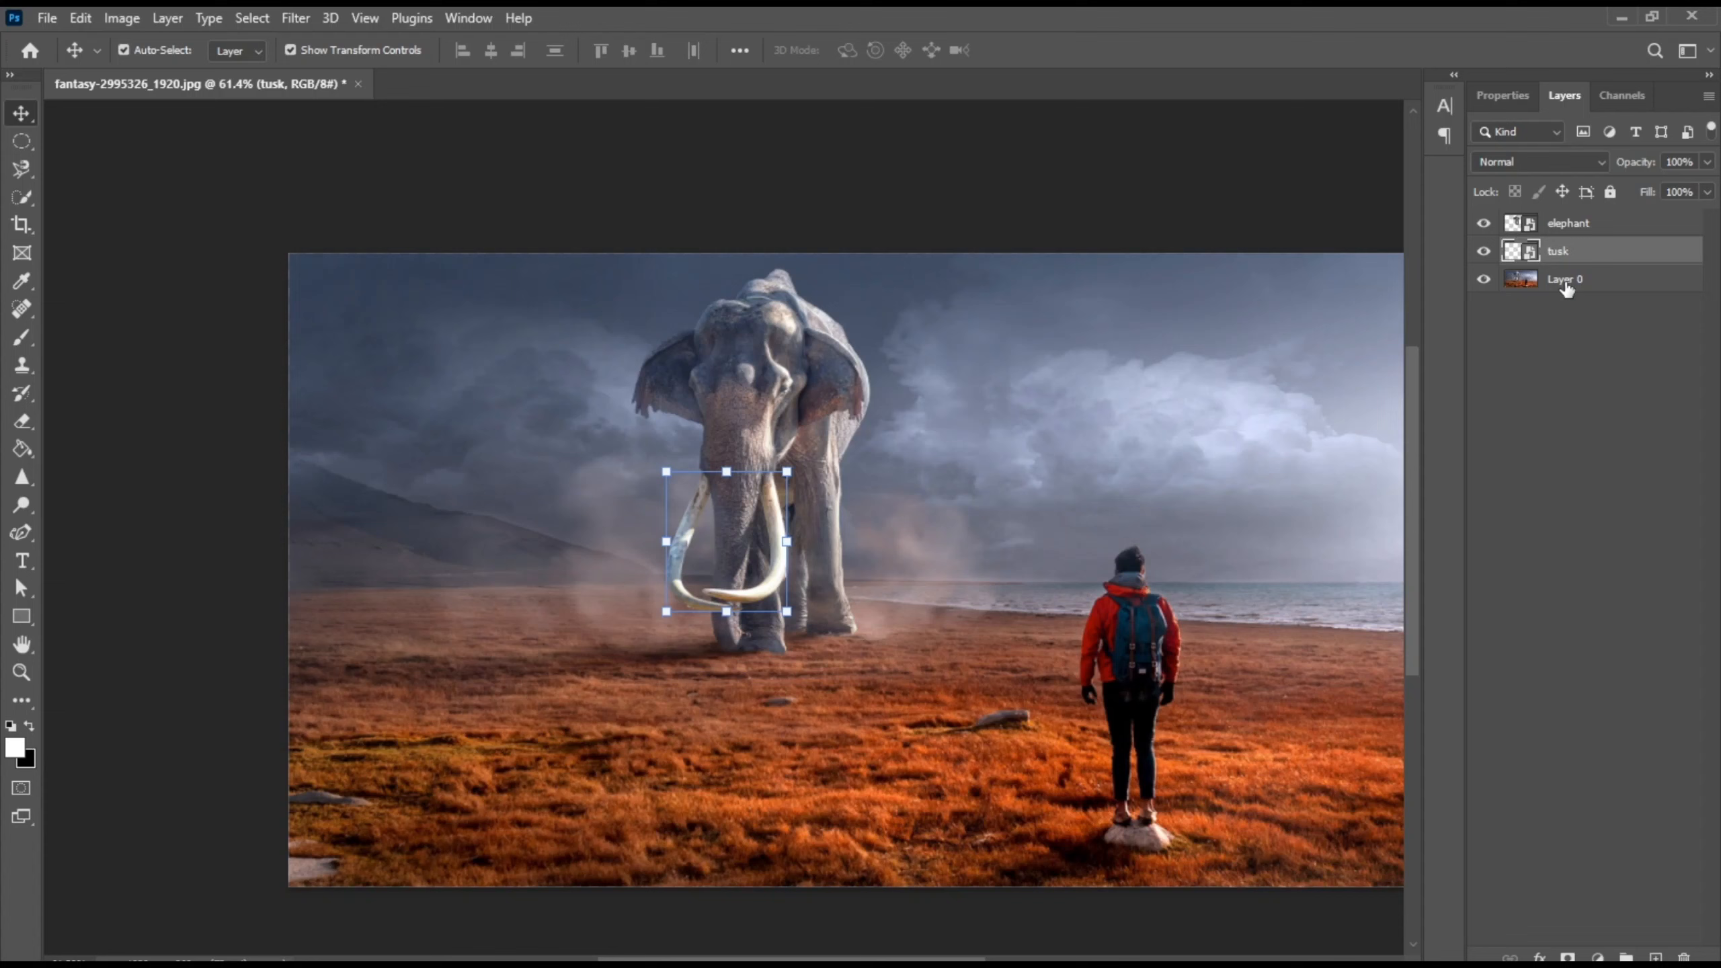
{"action": "left_click", "coordinate": [1565, 284]}
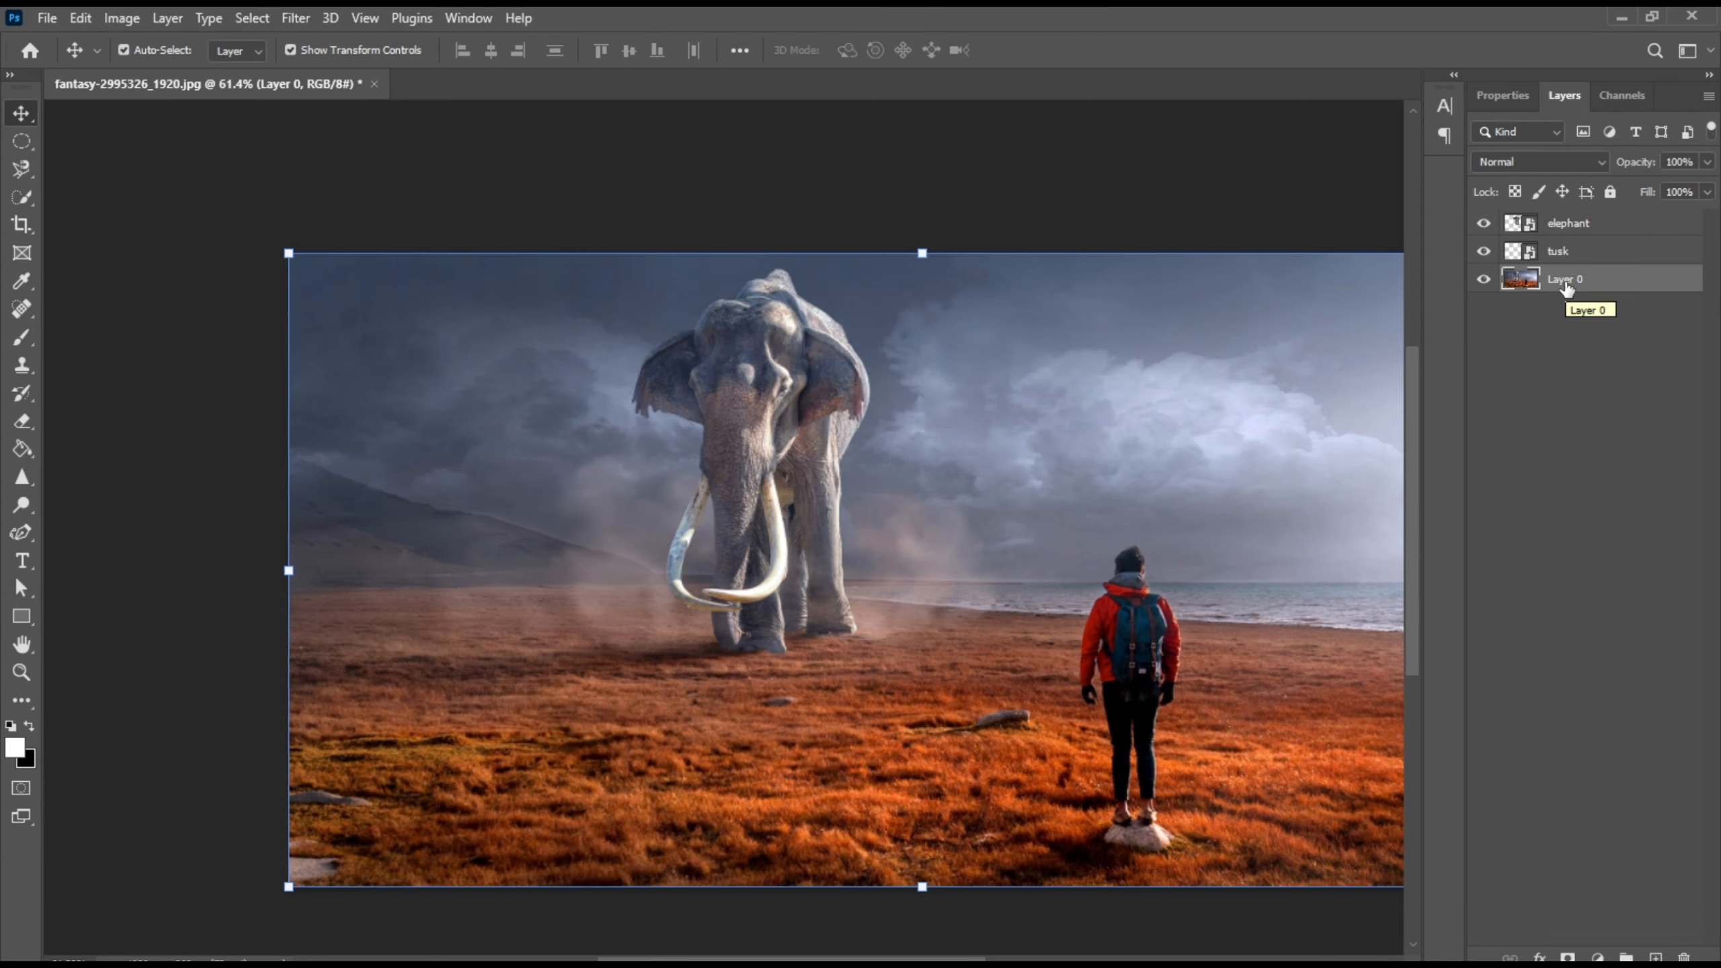
{"action": "left_click_drag", "start_coordinate": [1264, 396], "coordinate": [1039, 341]}
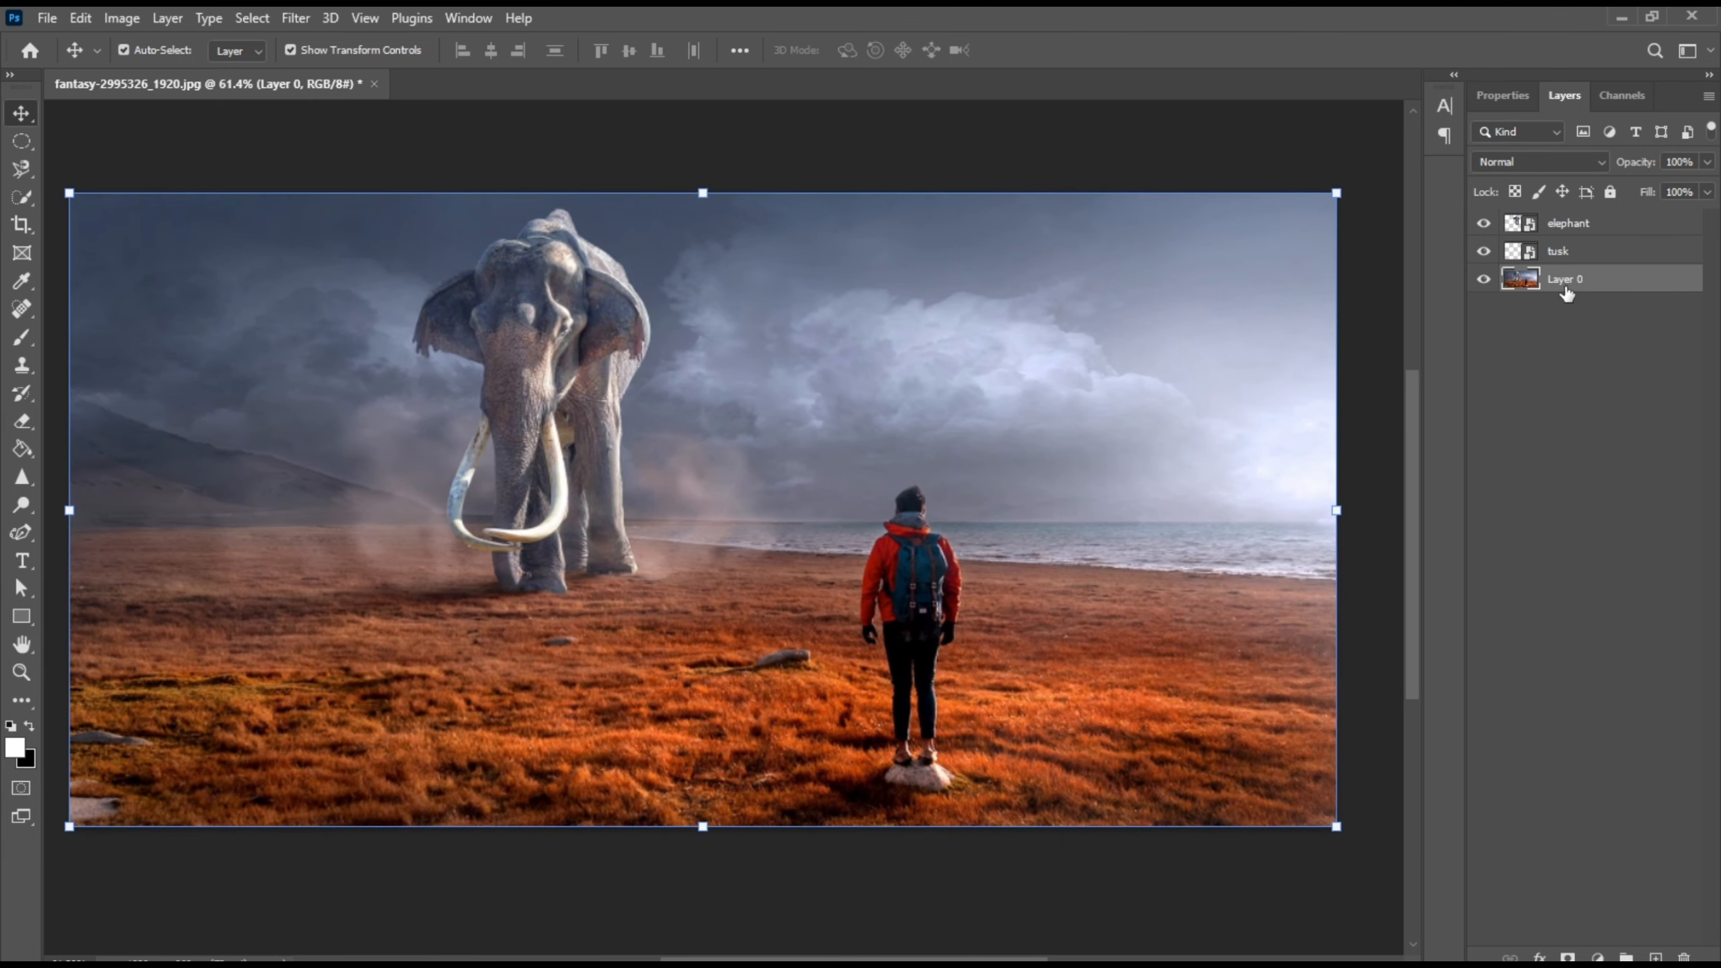
{"action": "left_click", "coordinate": [1597, 956]}
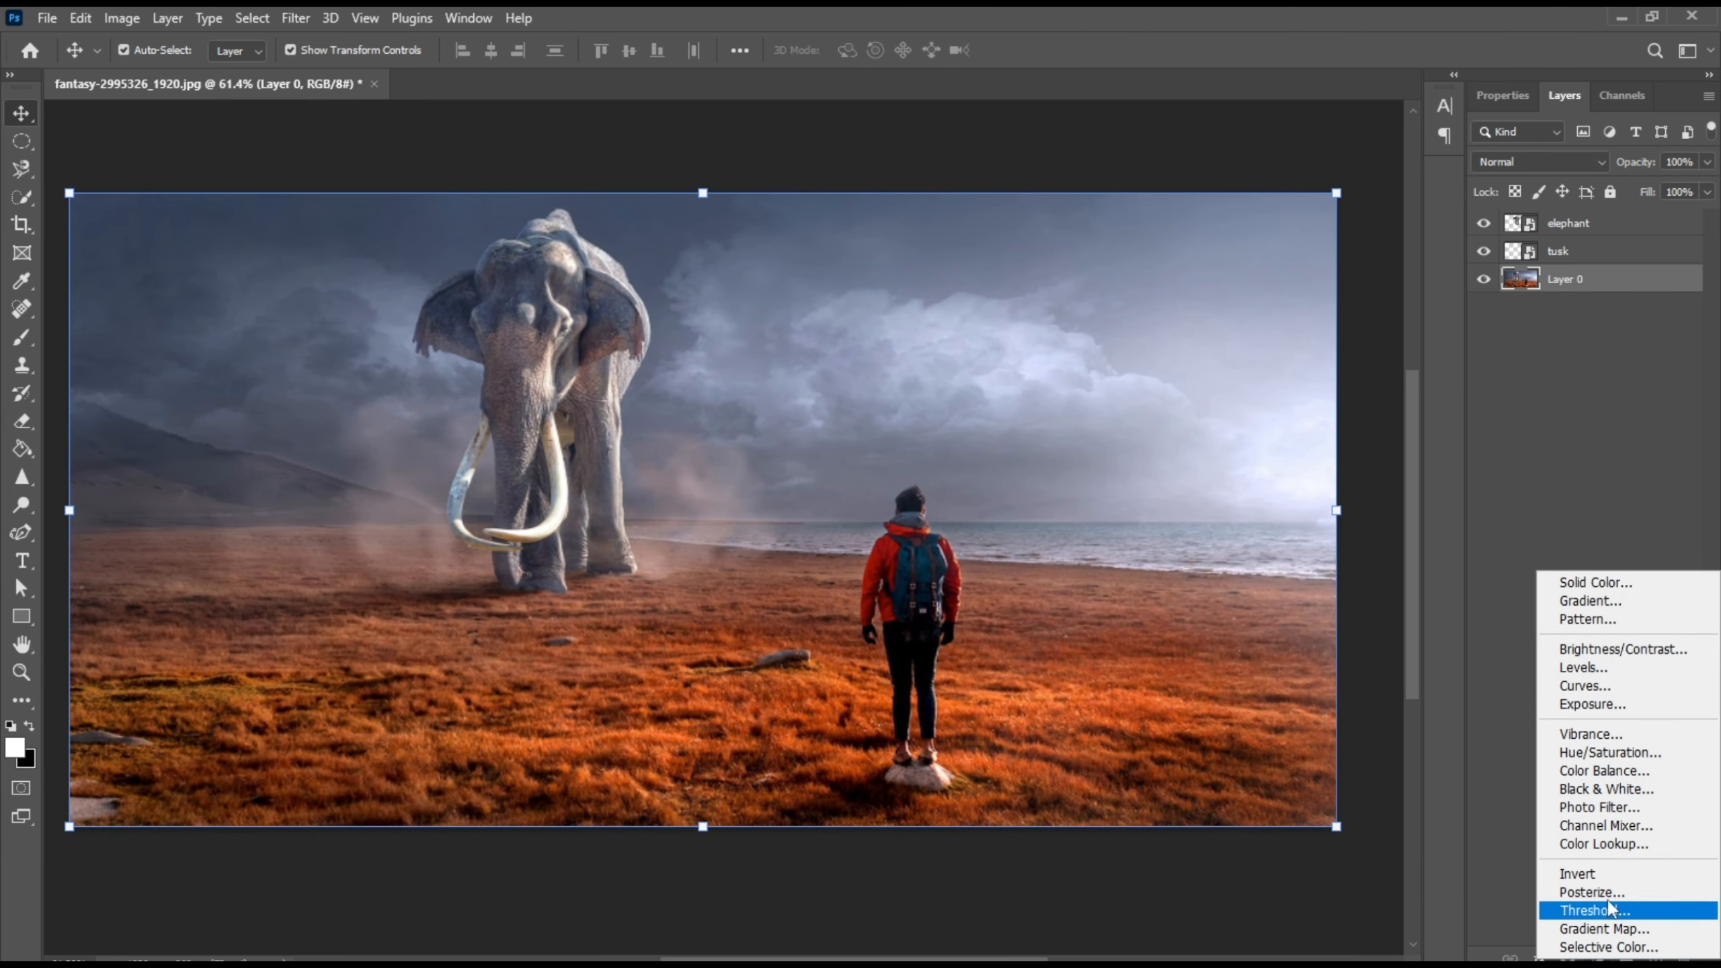
{"action": "left_click", "coordinate": [1613, 846]}
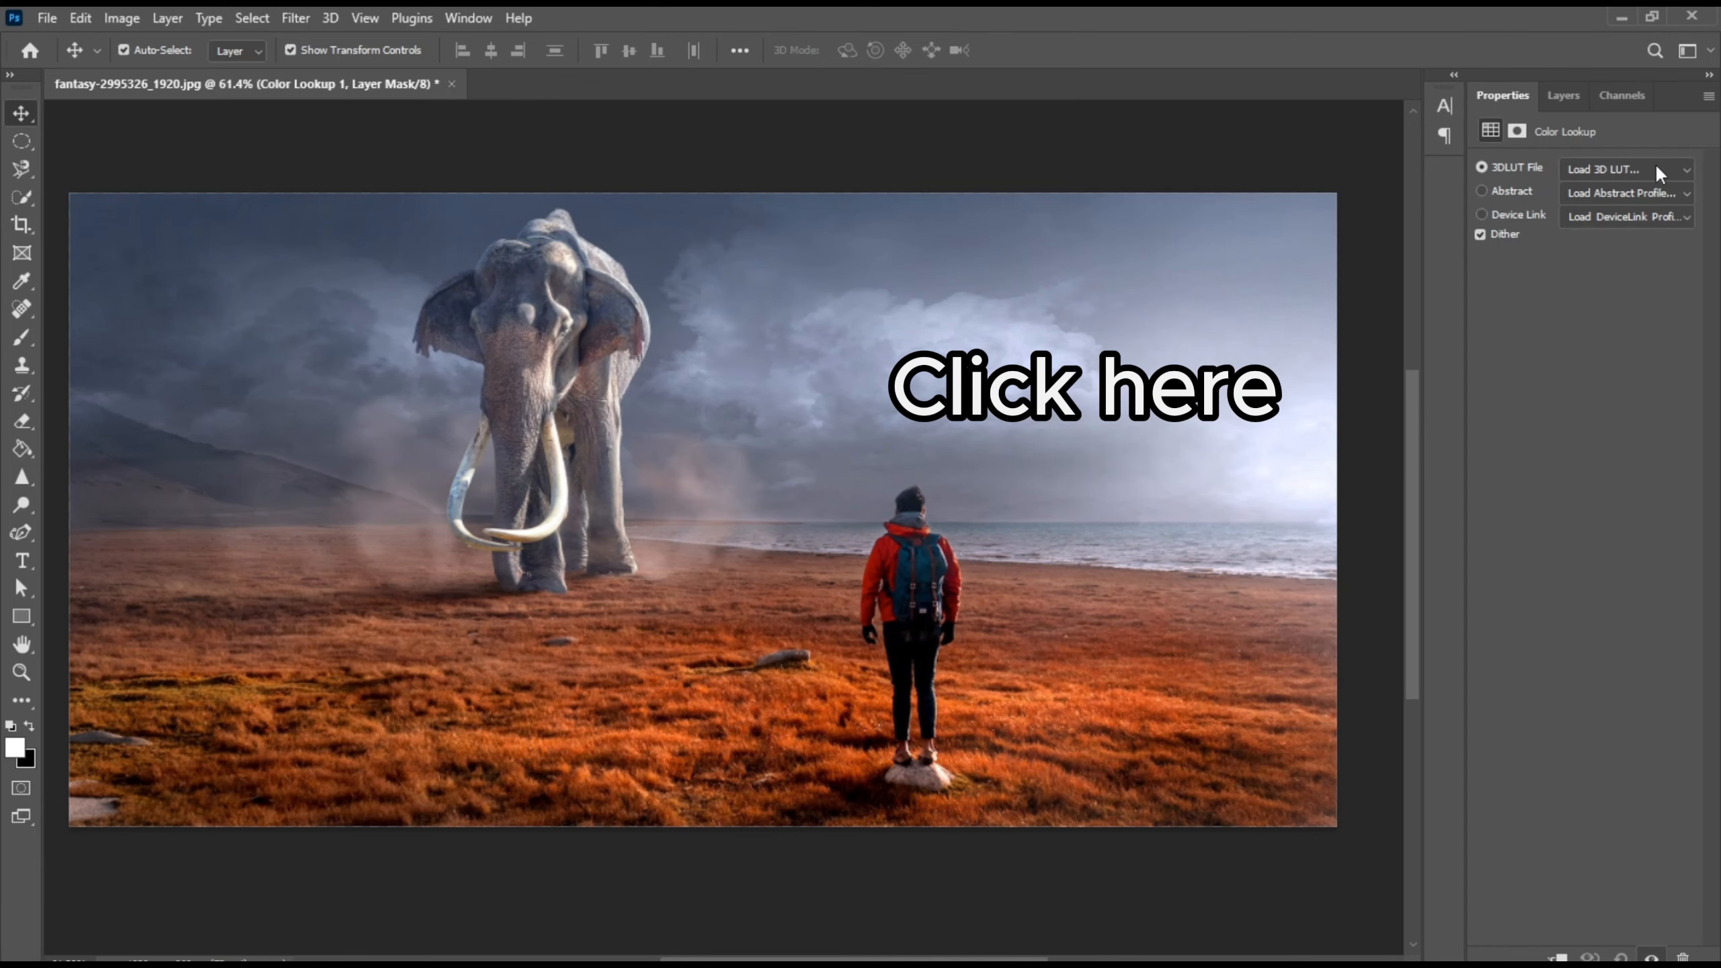
{"action": "left_click", "coordinate": [1657, 169]}
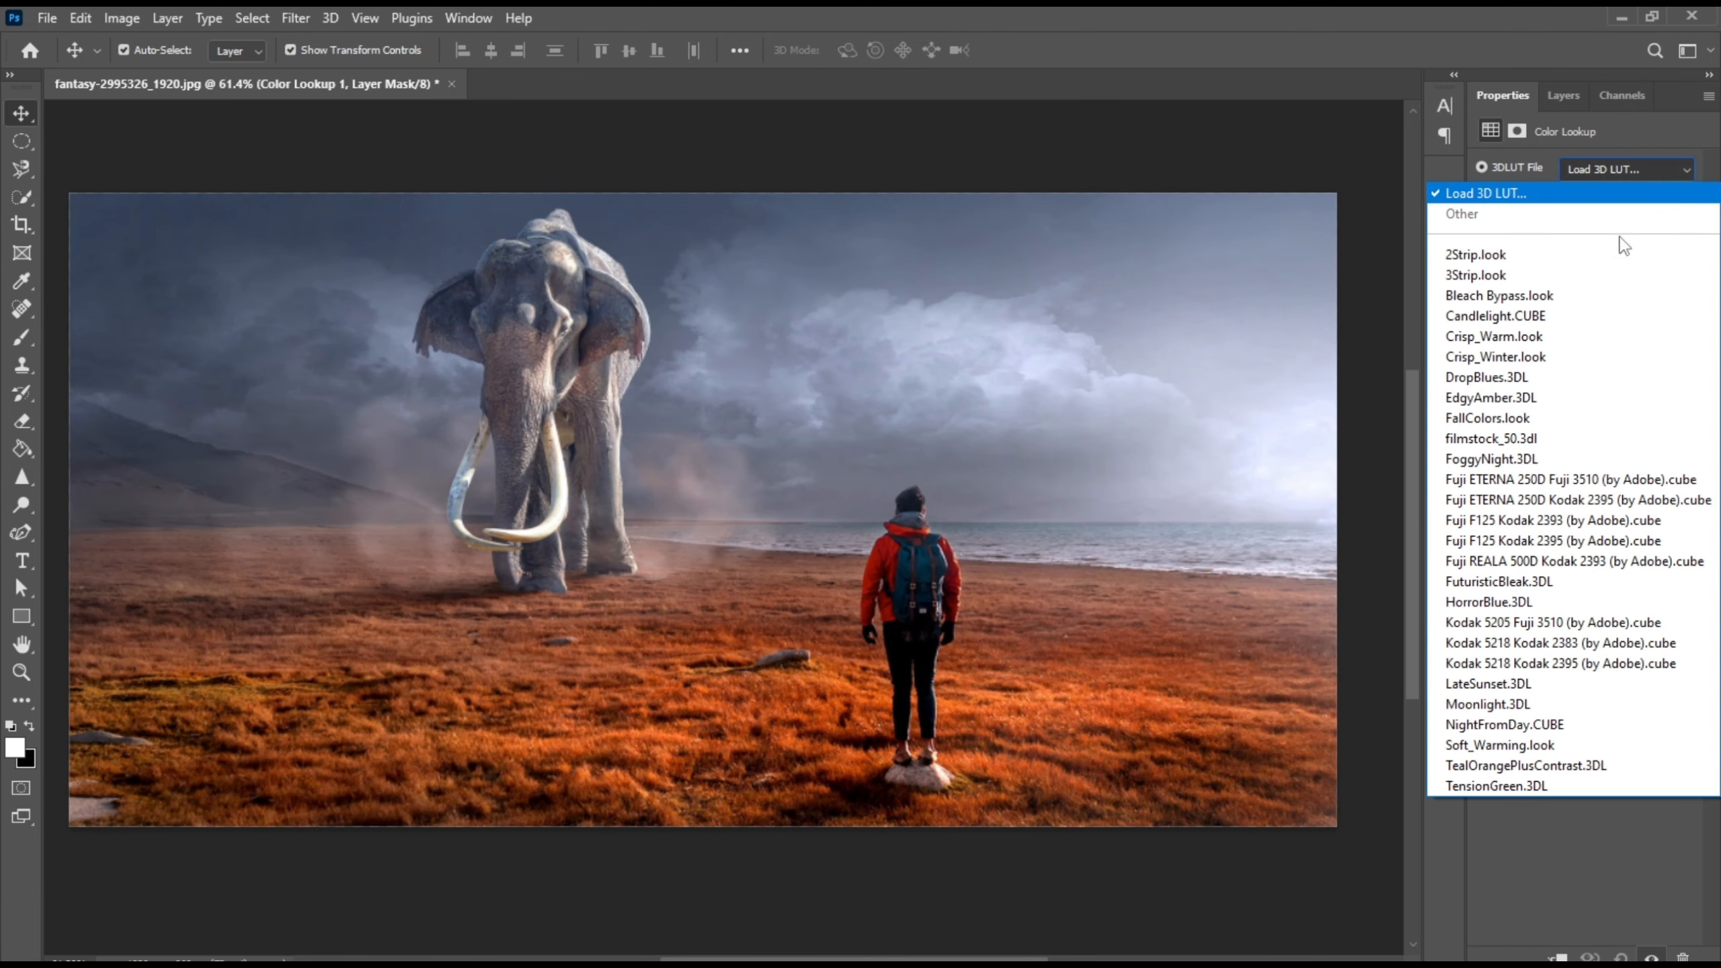
{"action": "left_click", "coordinate": [1513, 705]}
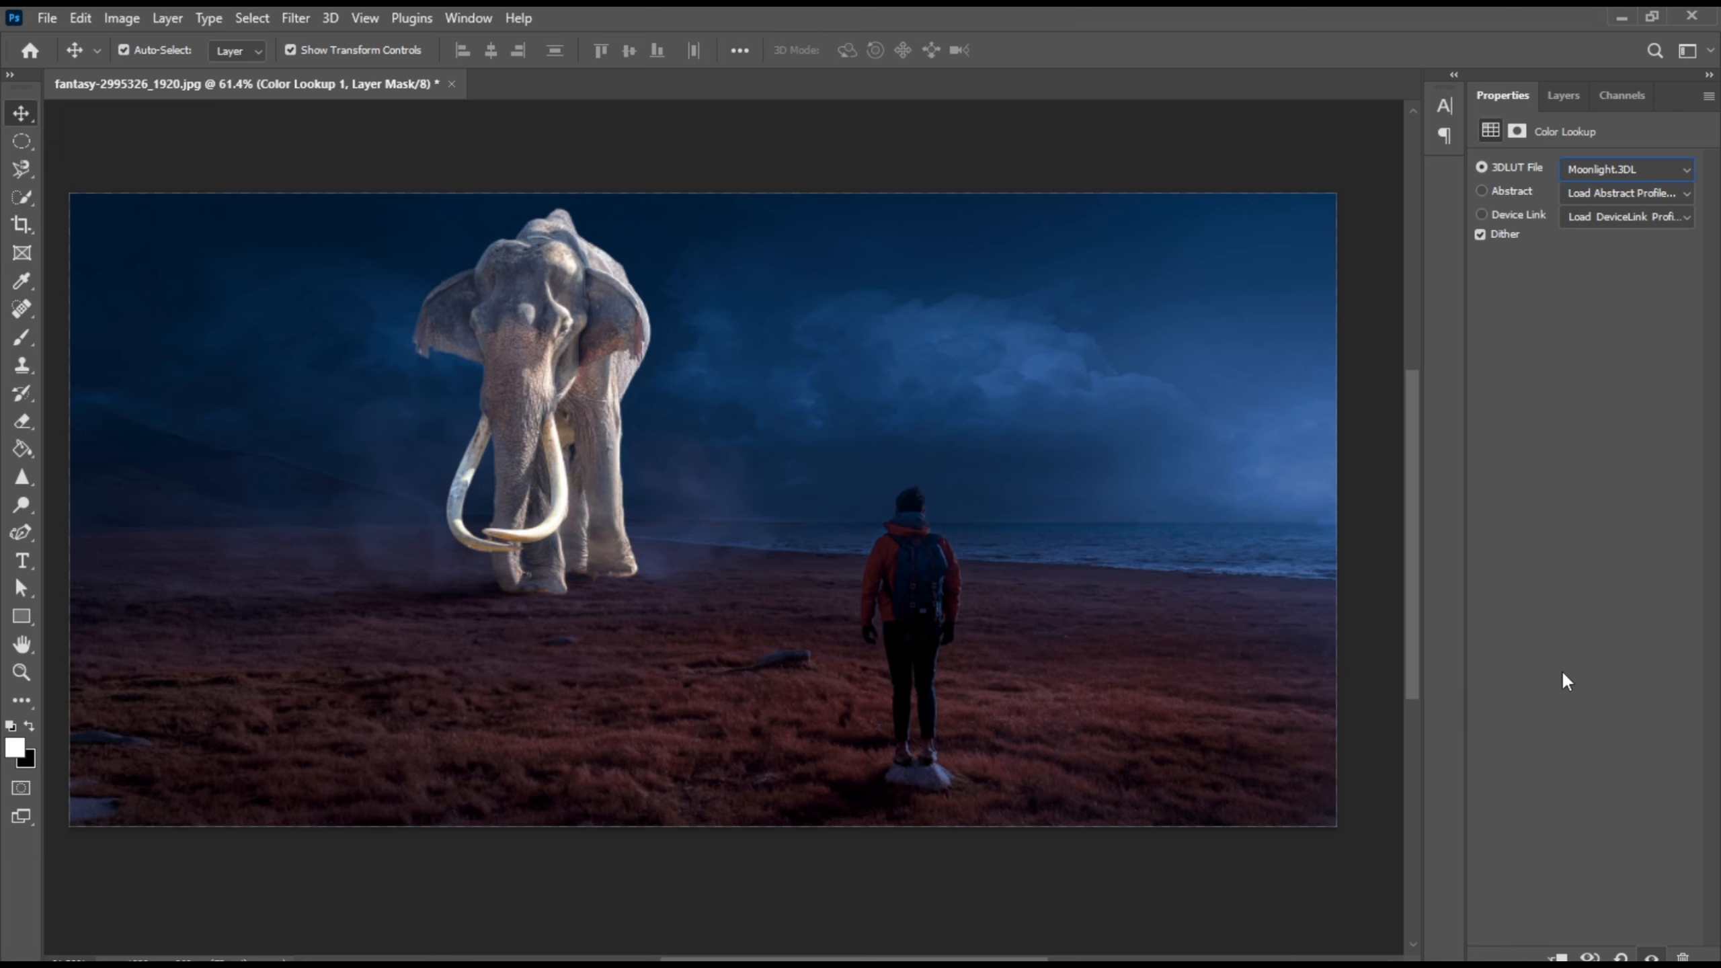
{"action": "left_click", "coordinate": [1560, 95]}
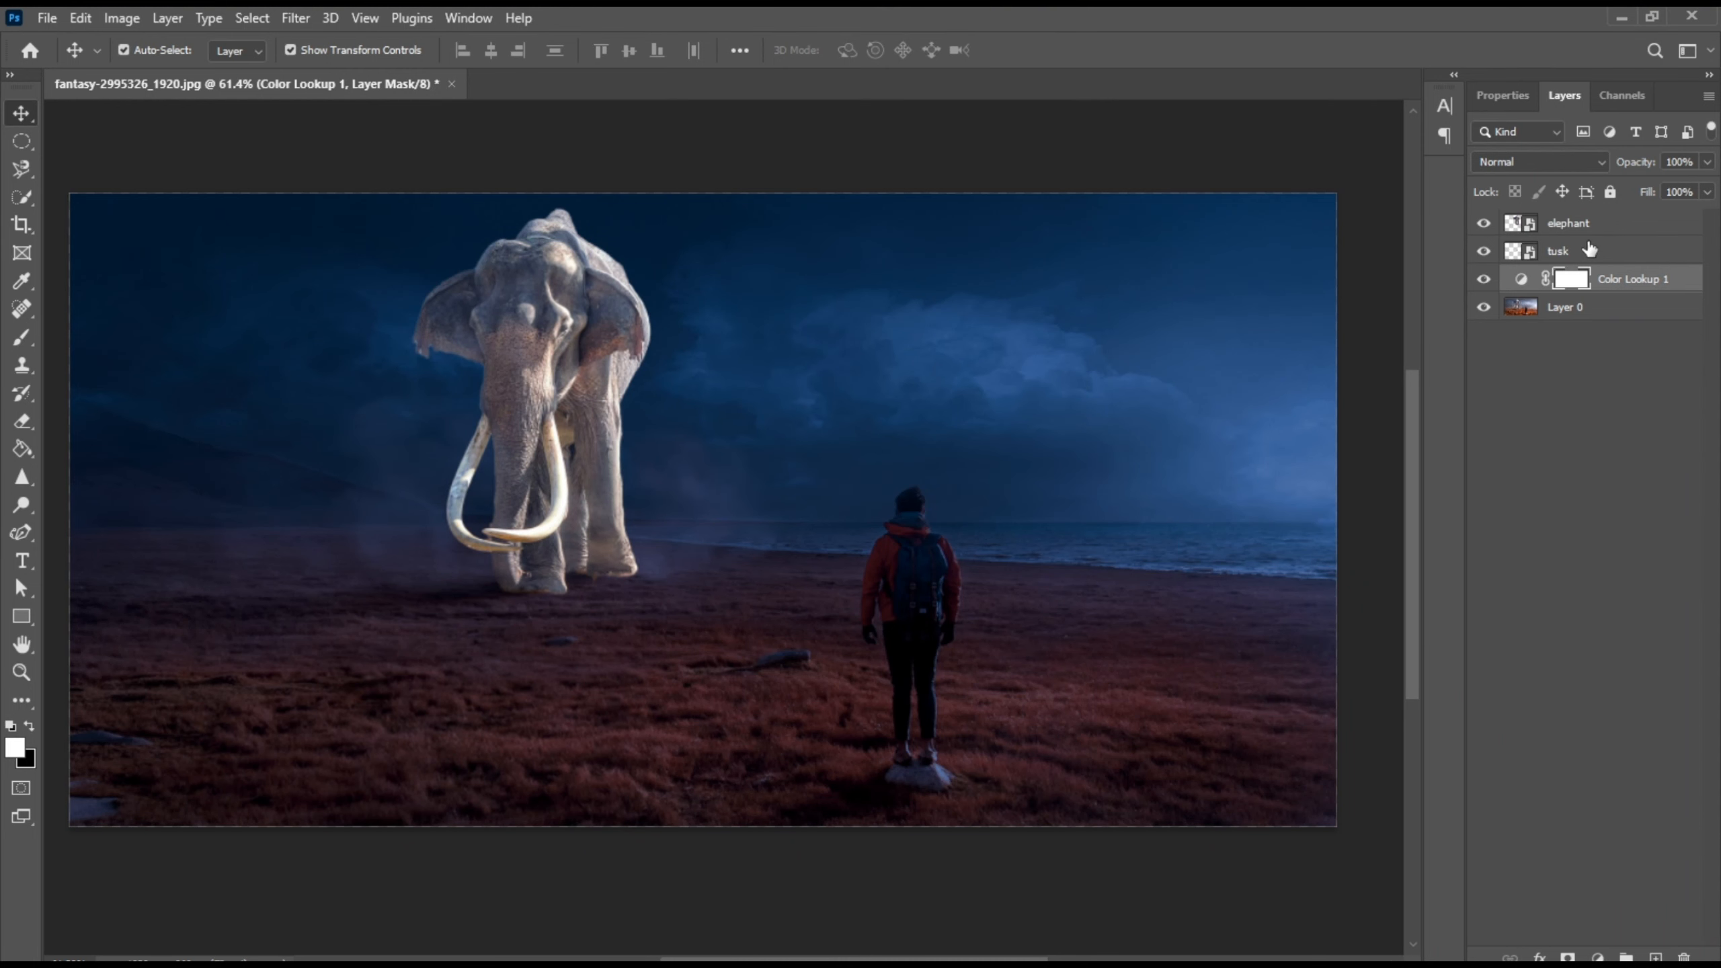
Step: Add a second Color Lookup adjustment layer above the elephant layer and set its 3D LUT file to Moonlight.3DL
{"action": "left_click", "coordinate": [1572, 226]}
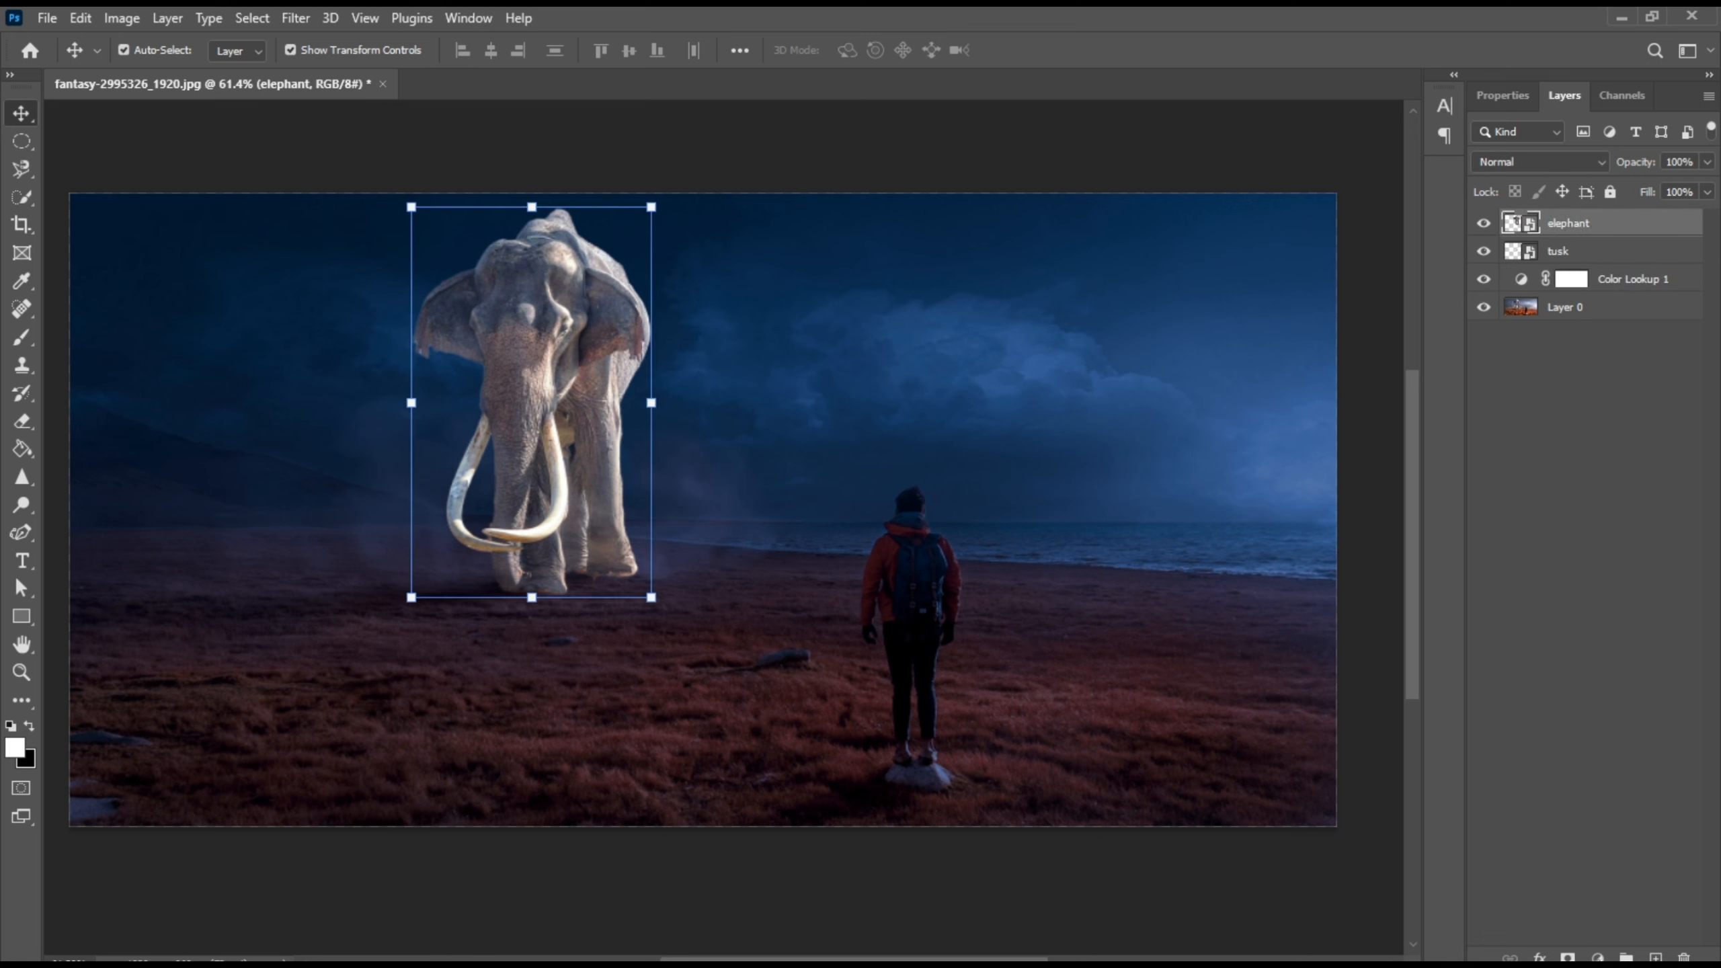
{"action": "left_click", "coordinate": [1598, 957]}
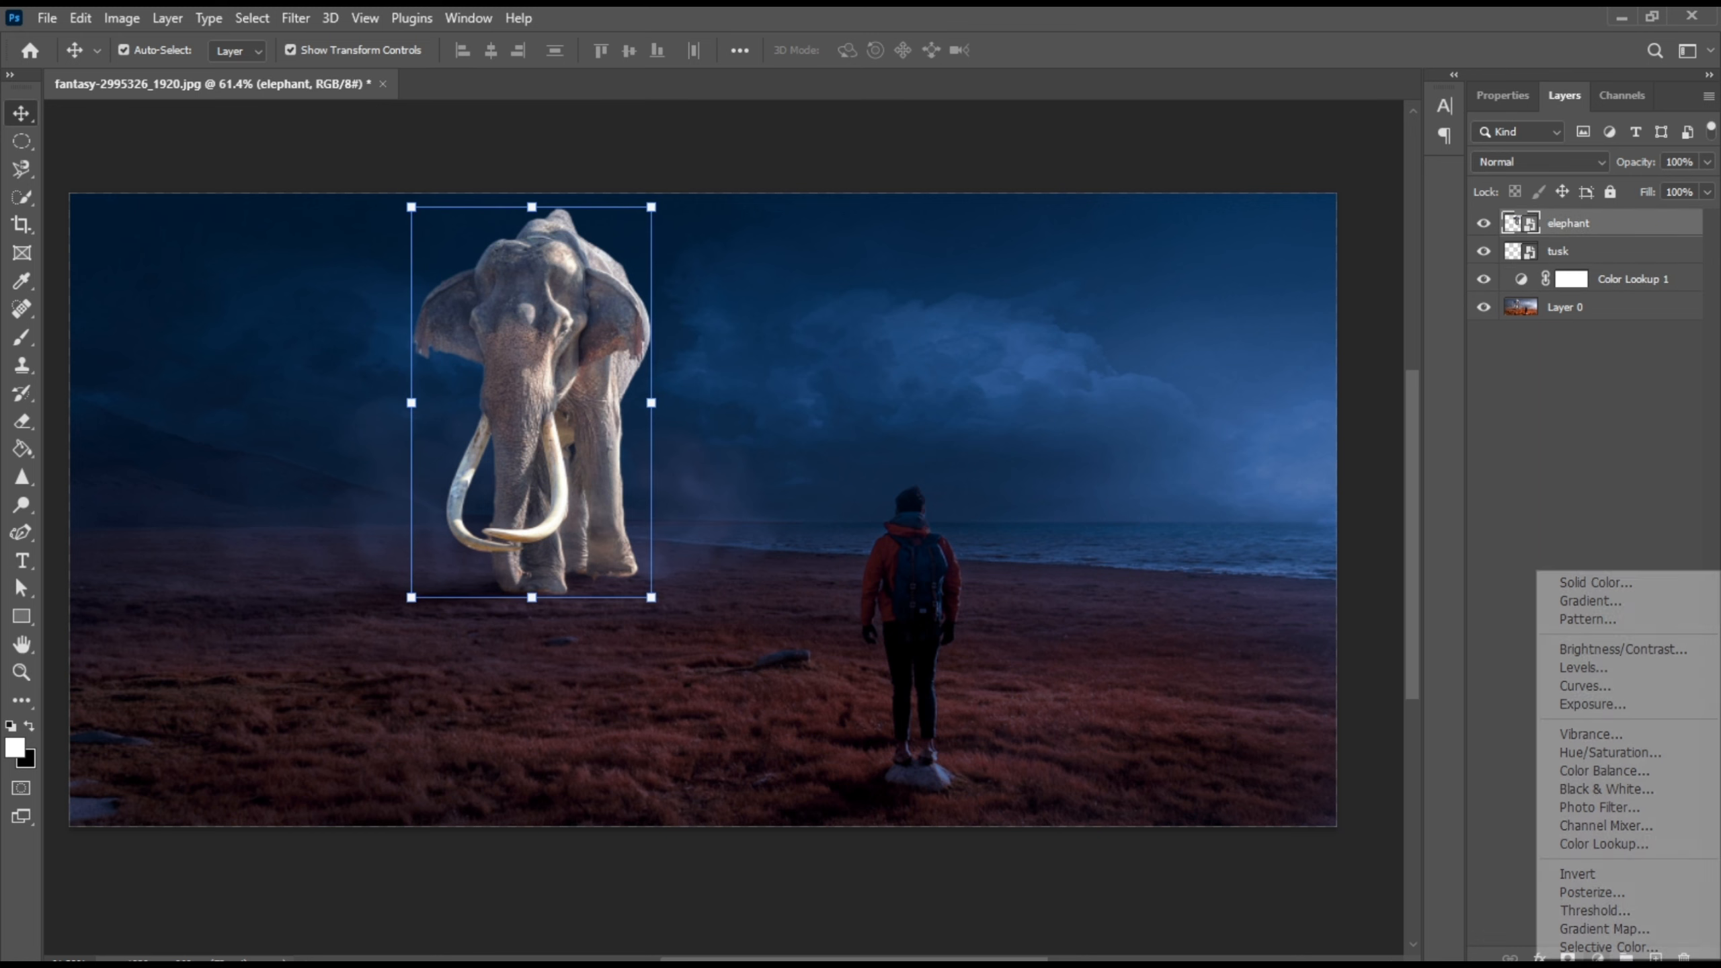
{"action": "left_click", "coordinate": [1605, 844]}
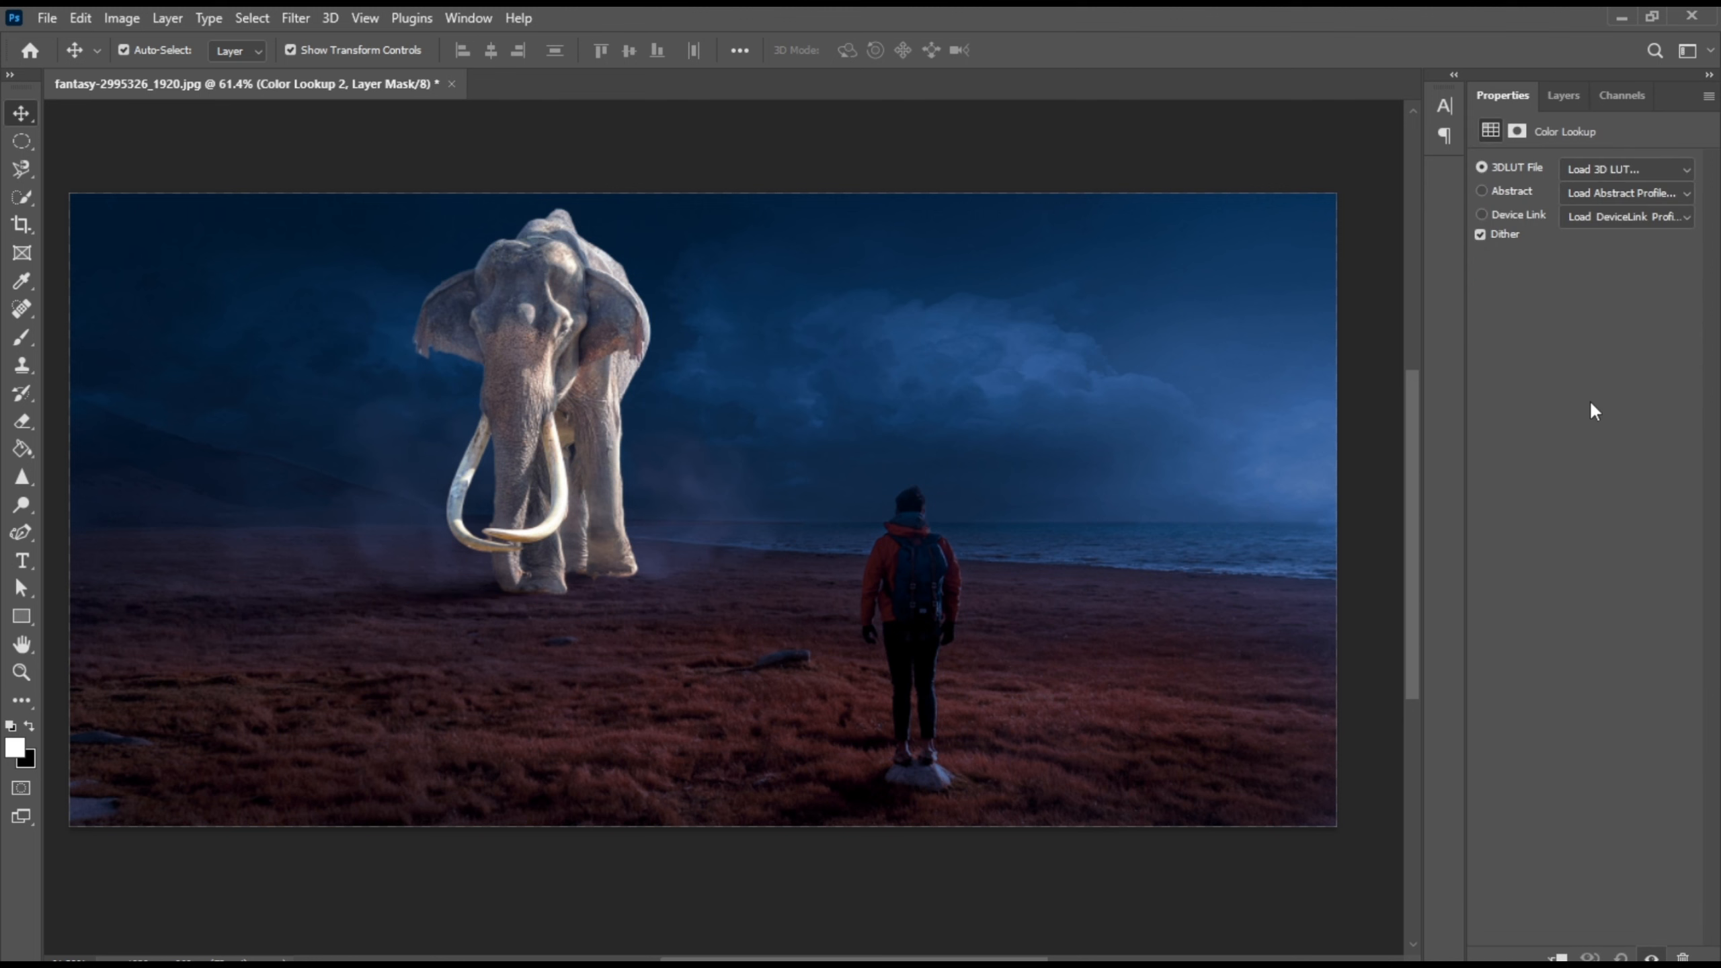
{"action": "left_click", "coordinate": [1635, 168]}
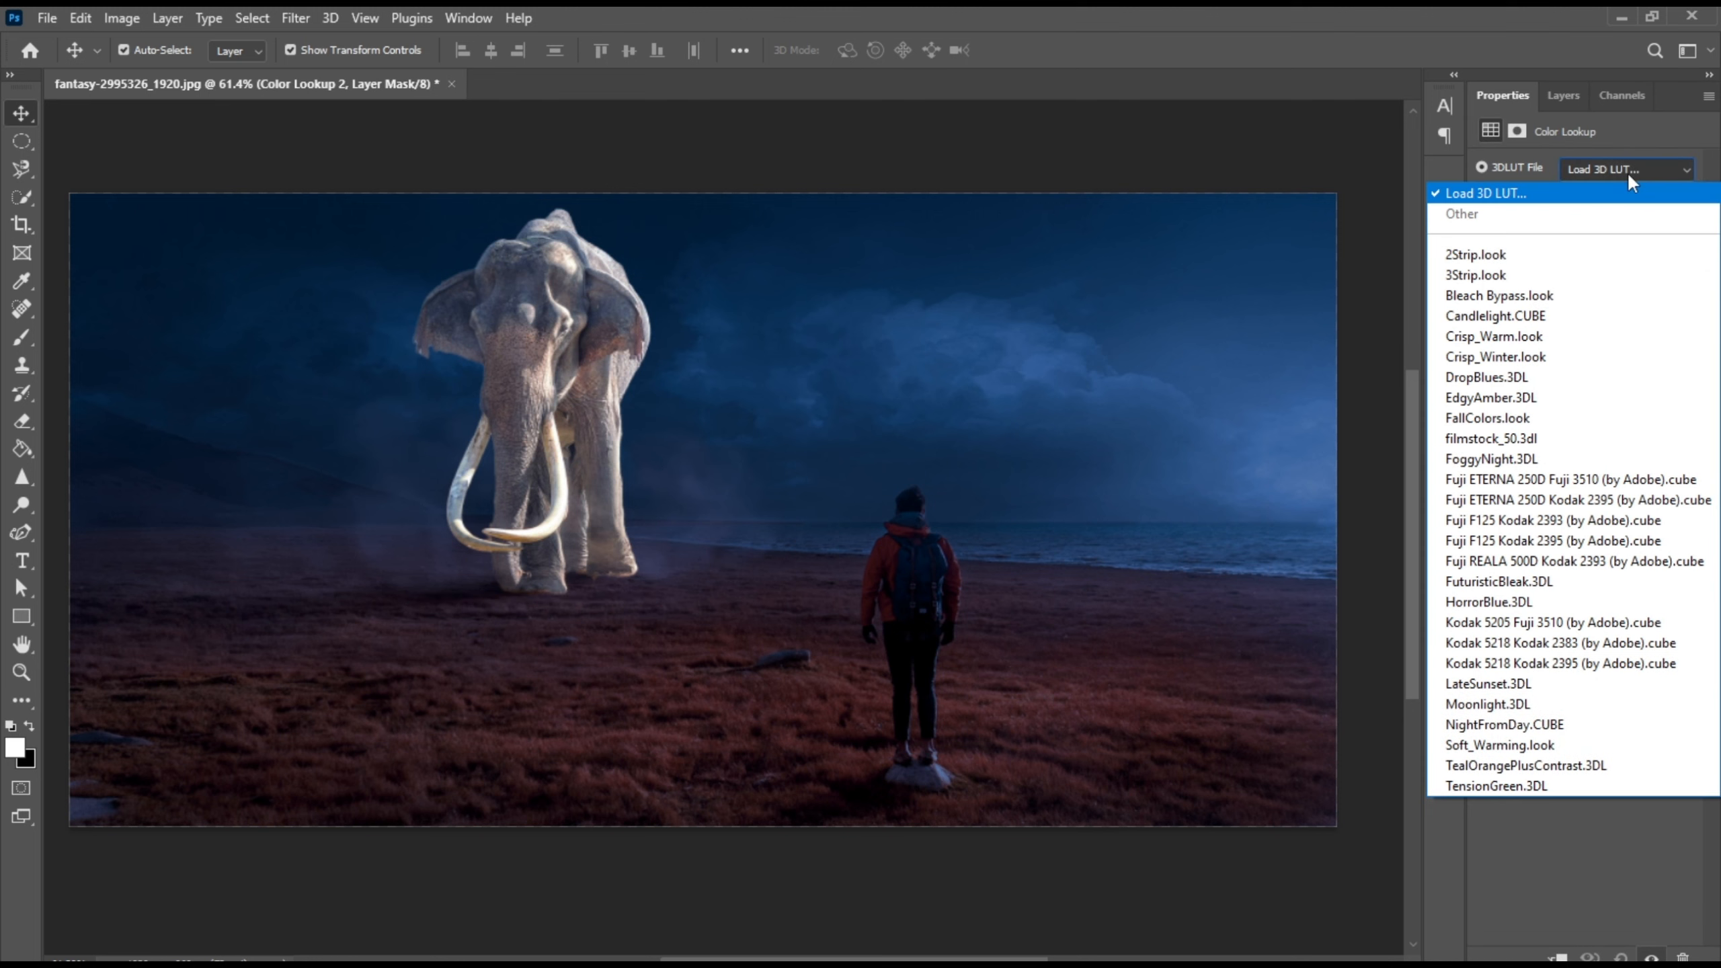
{"action": "left_click", "coordinate": [1512, 705]}
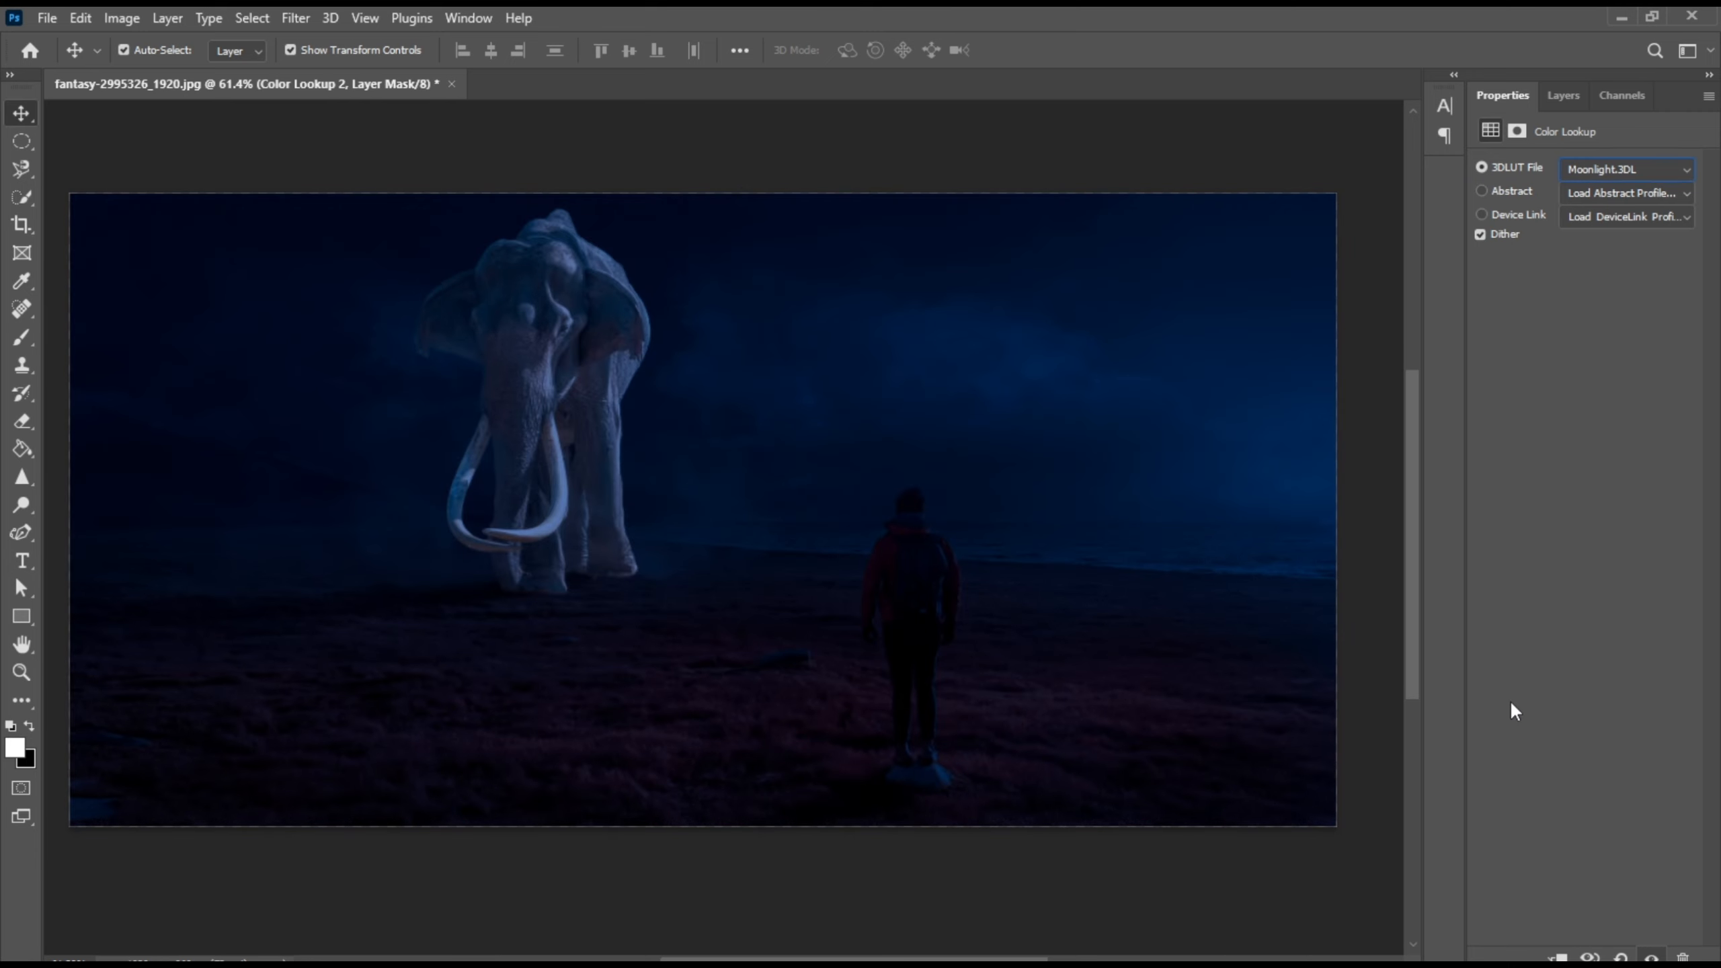
{"action": "left_click", "coordinate": [1565, 97]}
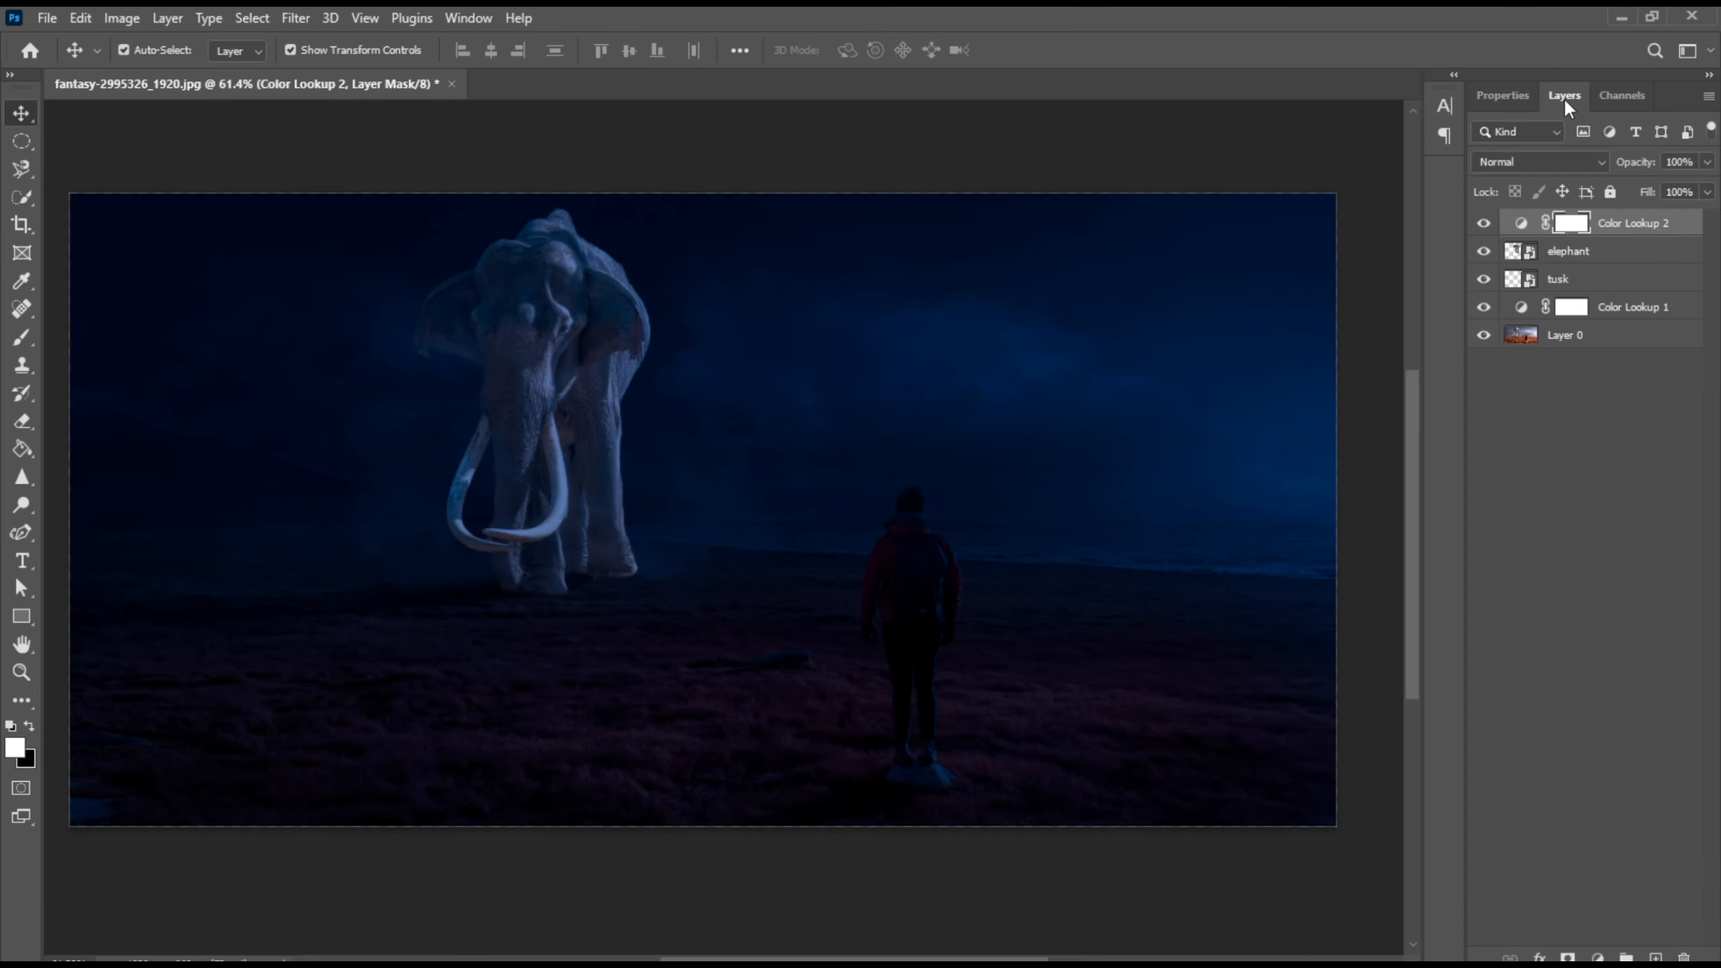
Step: Clip the Color Lookup 2 adjustment to the elephant layer and move the tusk layer above it to the top of the stack
{"action": "left_click", "coordinate": [1547, 243], "text": "alt"}
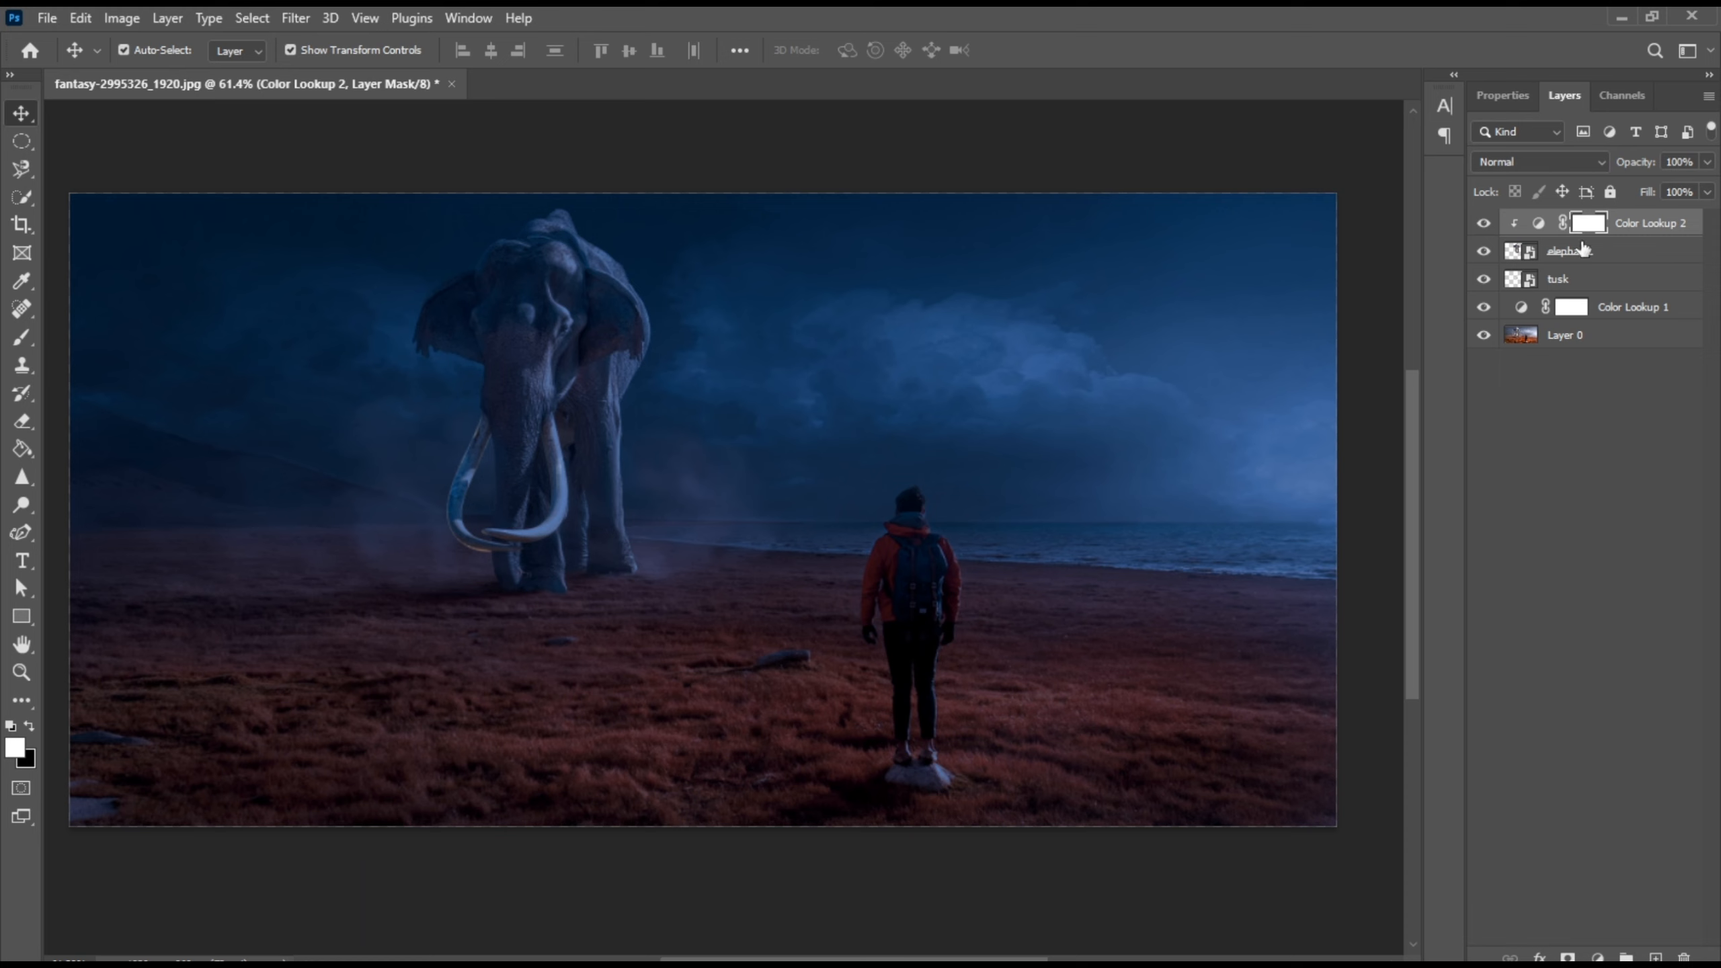
{"action": "left_click", "coordinate": [1603, 278]}
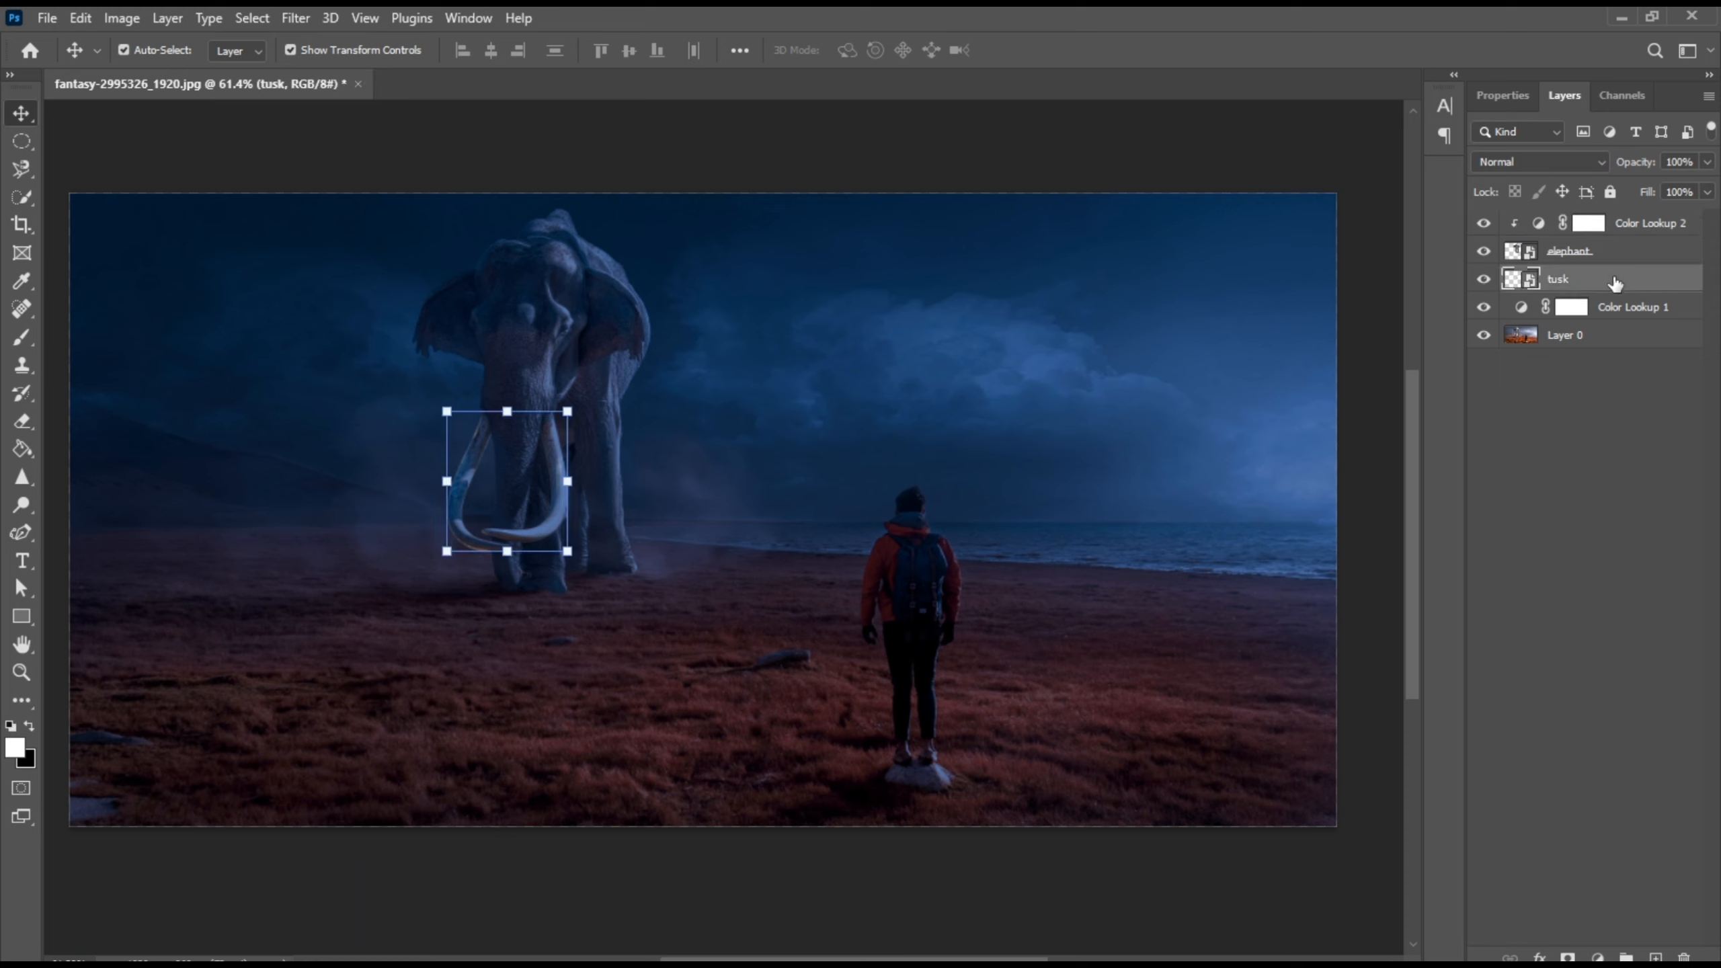
{"action": "left_click_drag", "start_coordinate": [1597, 278], "coordinate": [1604, 216]}
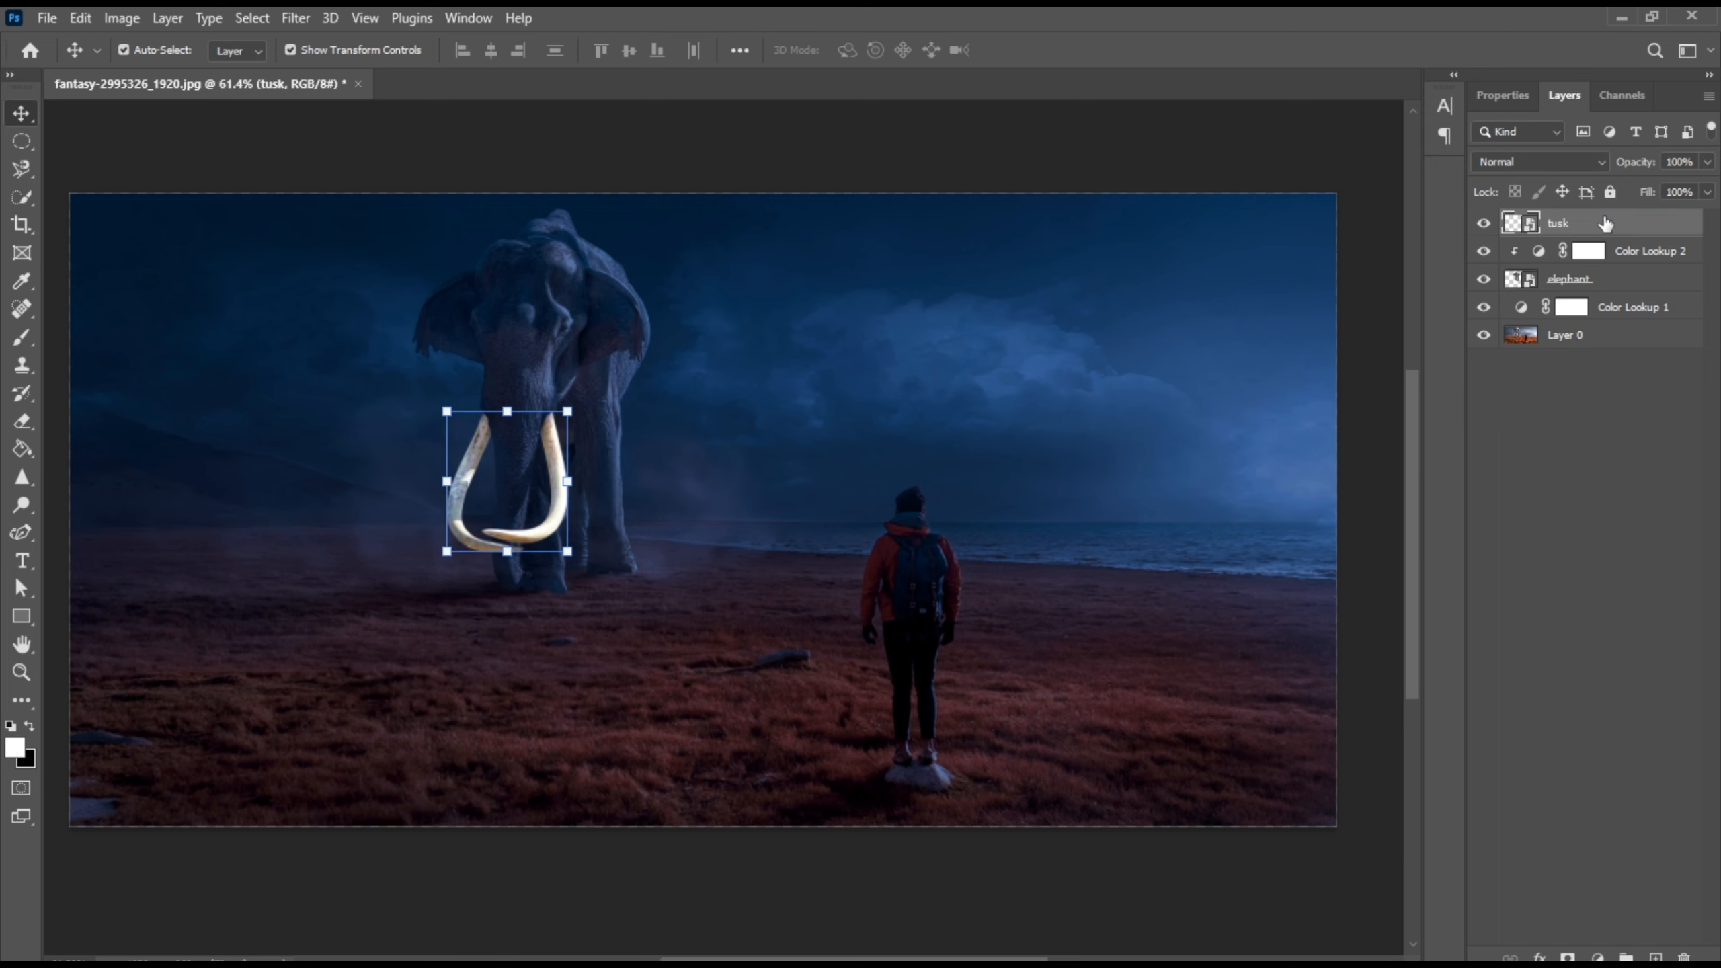
{"action": "left_click", "coordinate": [1597, 388]}
Step: Group Layer 0 with the Color Lookup 1 adjustment layer and name the group "background"
{"action": "left_click", "coordinate": [1611, 335]}
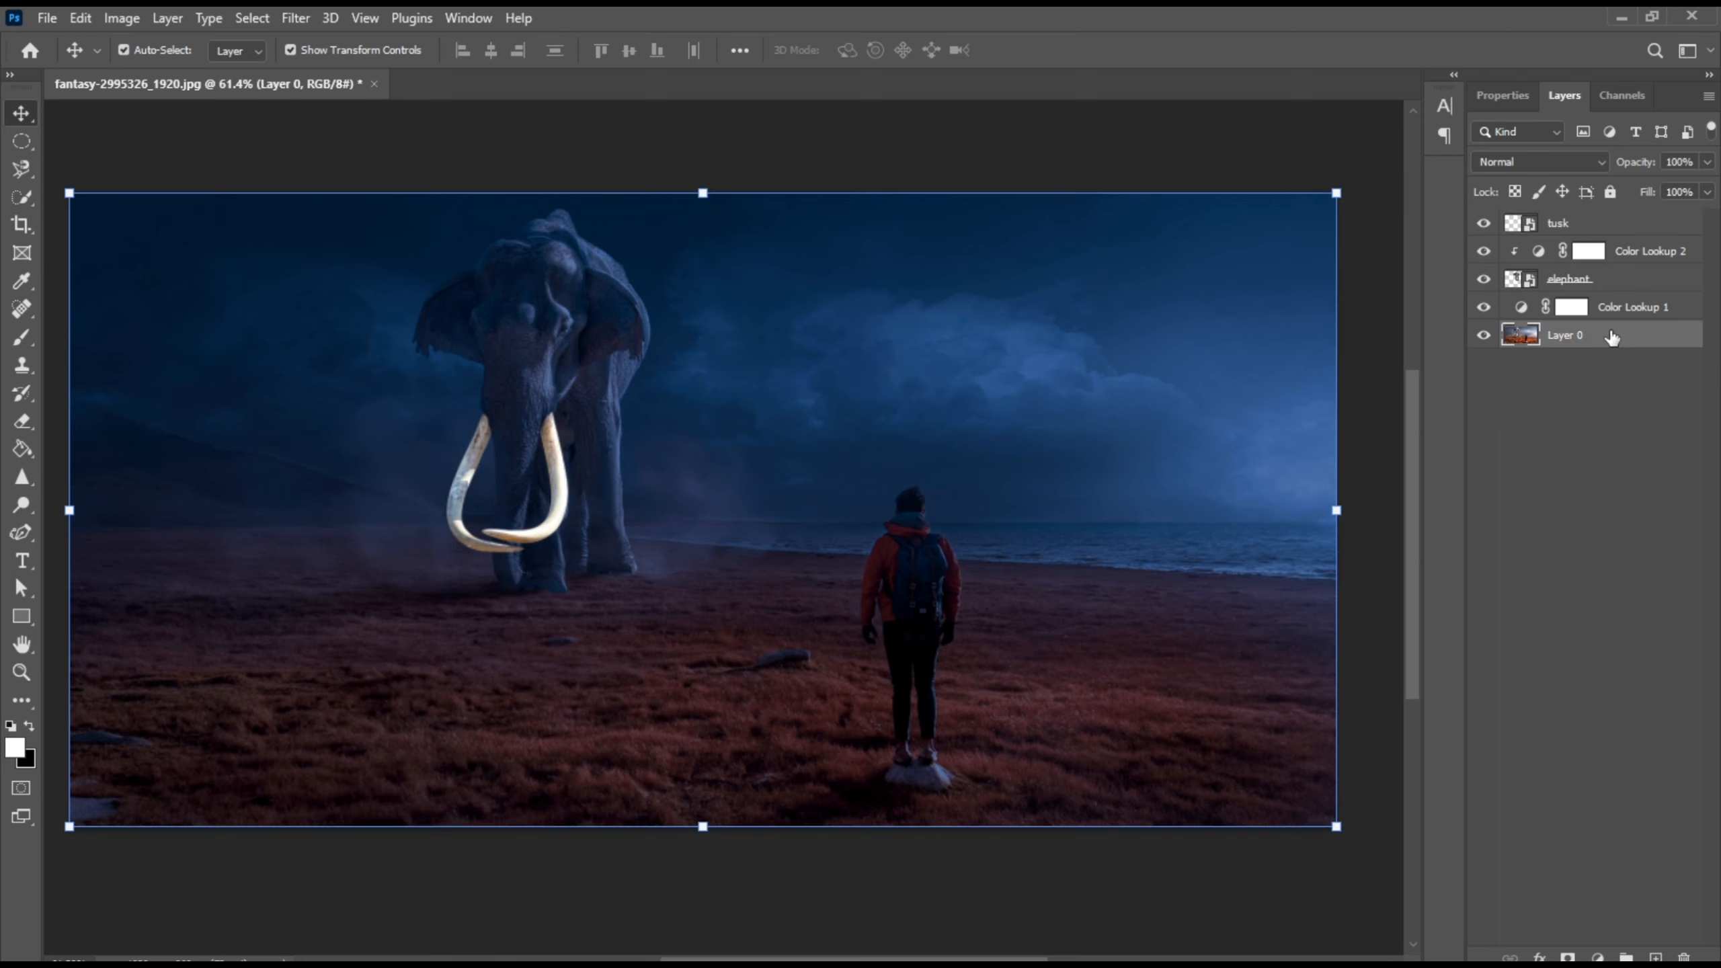
{"action": "left_click", "coordinate": [1621, 315], "text": "shift"}
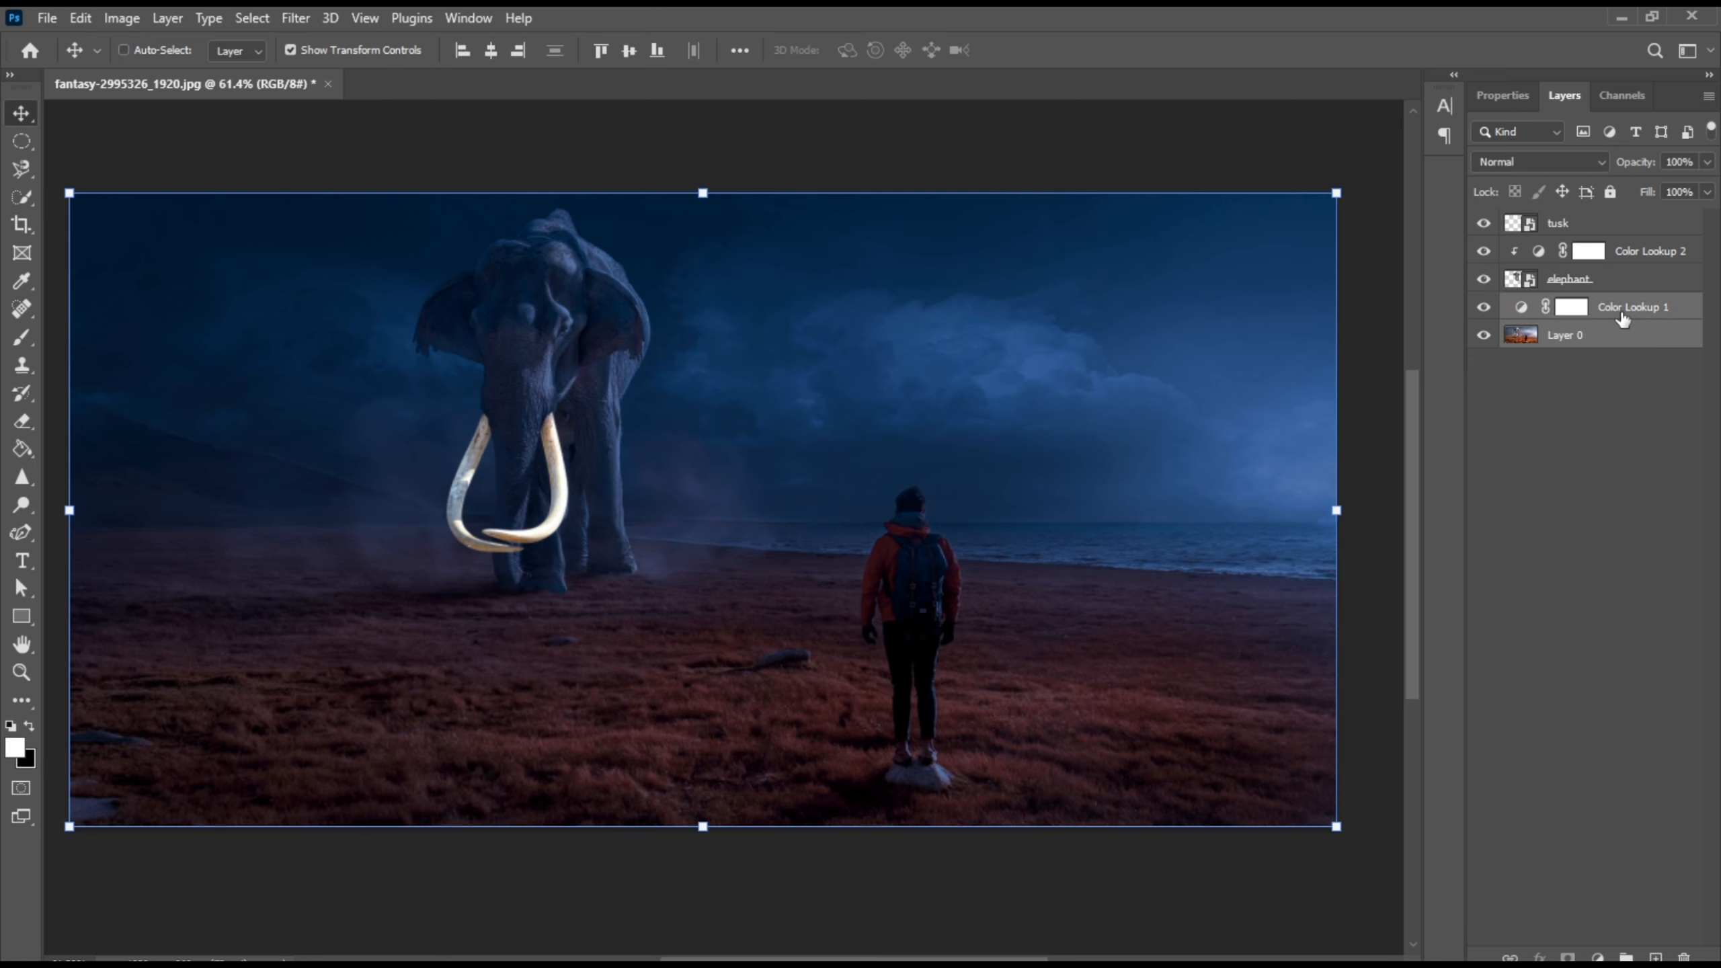
{"action": "key", "text": "ctrl+g"}
{"action": "double_click", "coordinate": [1562, 308]}
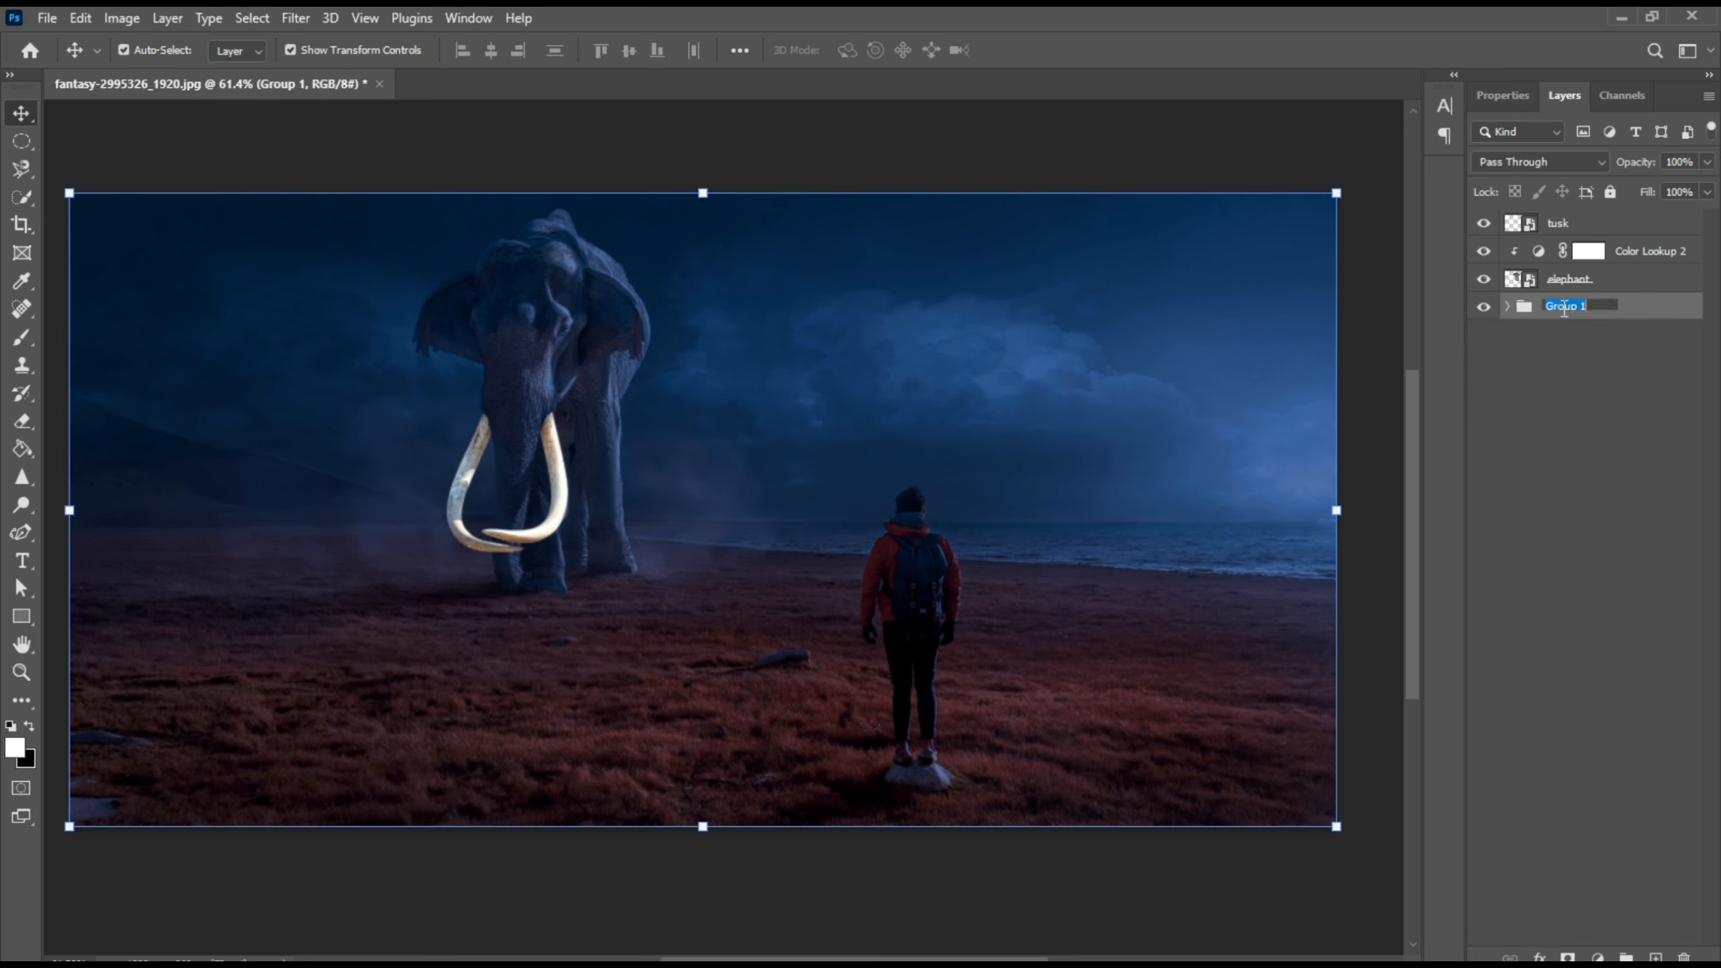
{"action": "type", "text": "backgroun"}
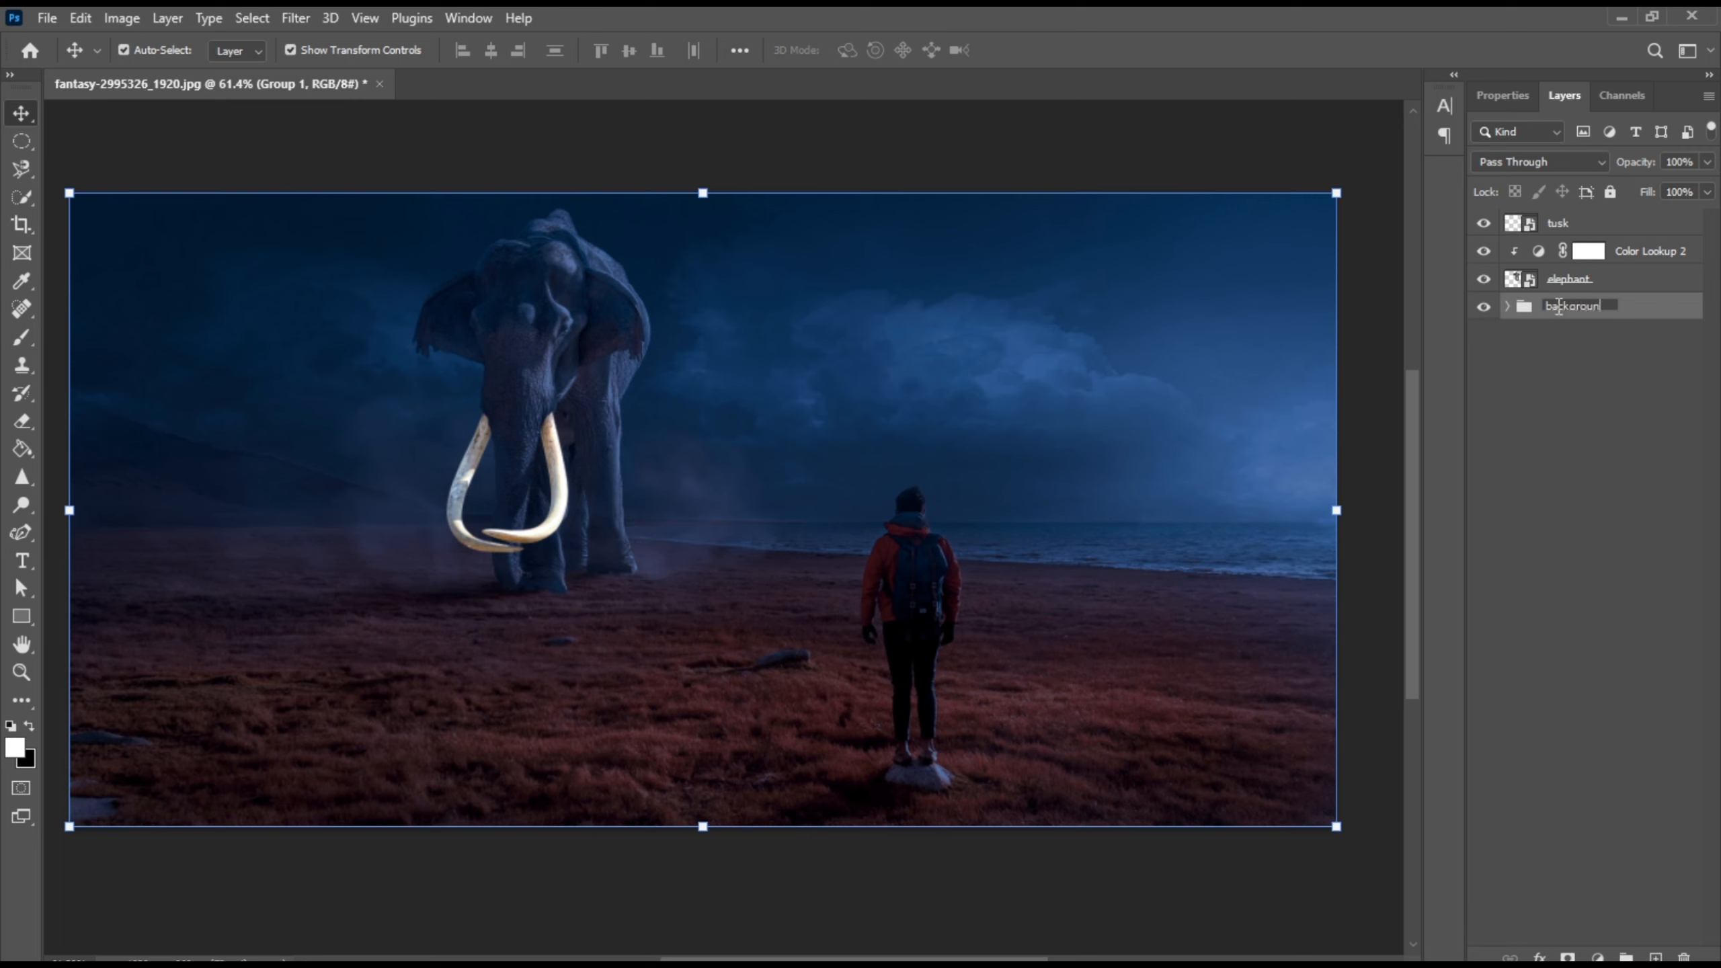